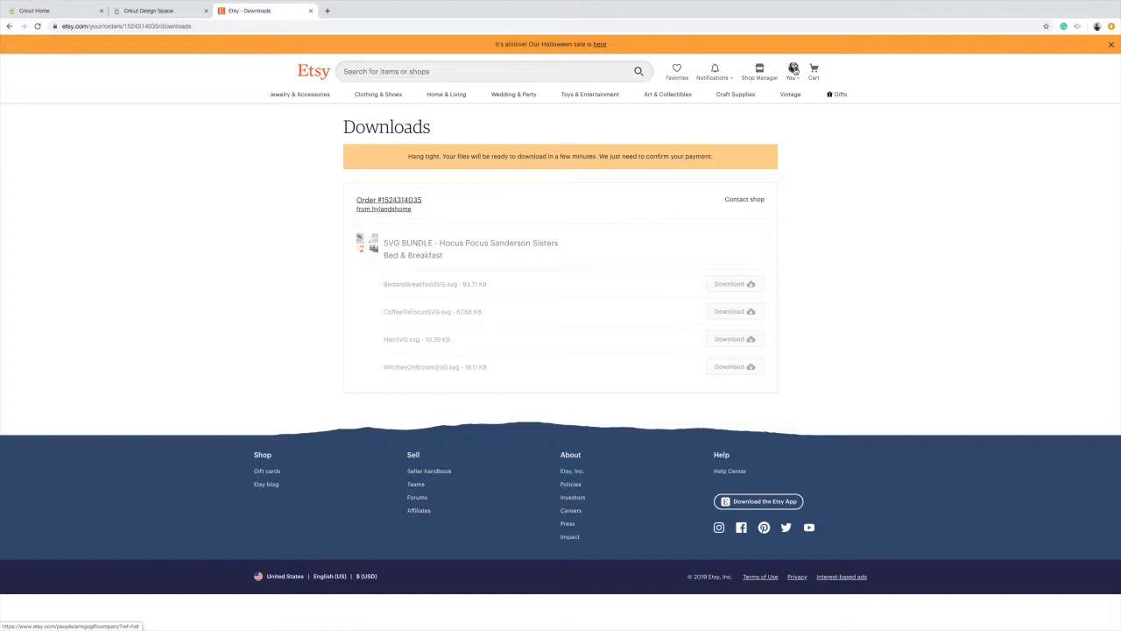
Step: Download all four SVG files of the Hocus Pocus Sanderson Sisters bundle from the account's Etsy purchases
left_click(794, 70)
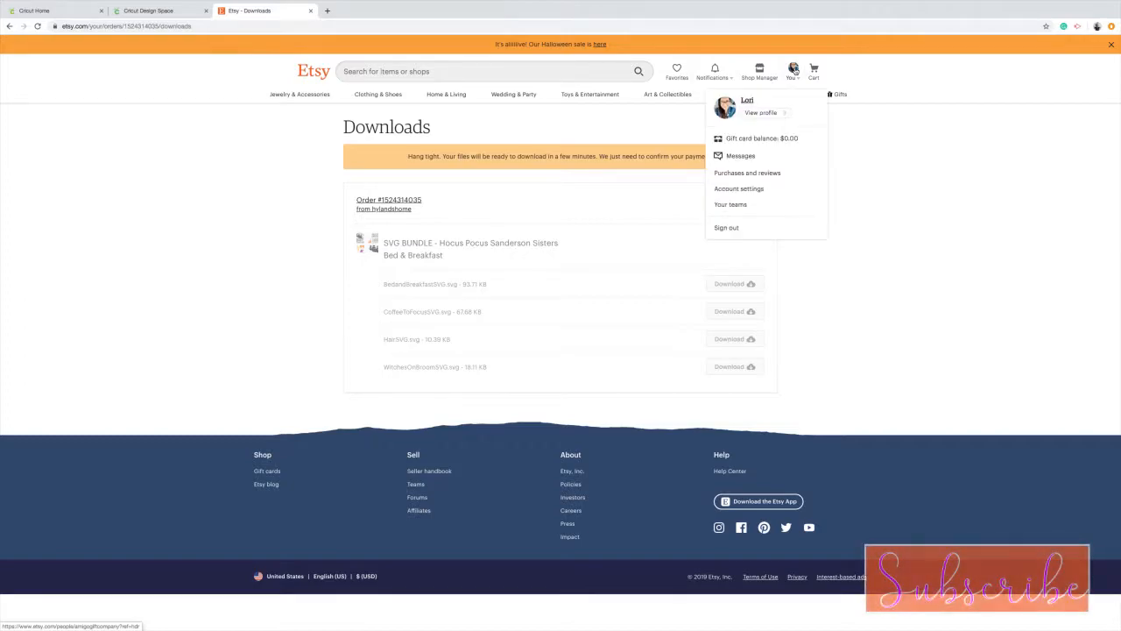
left_click(749, 172)
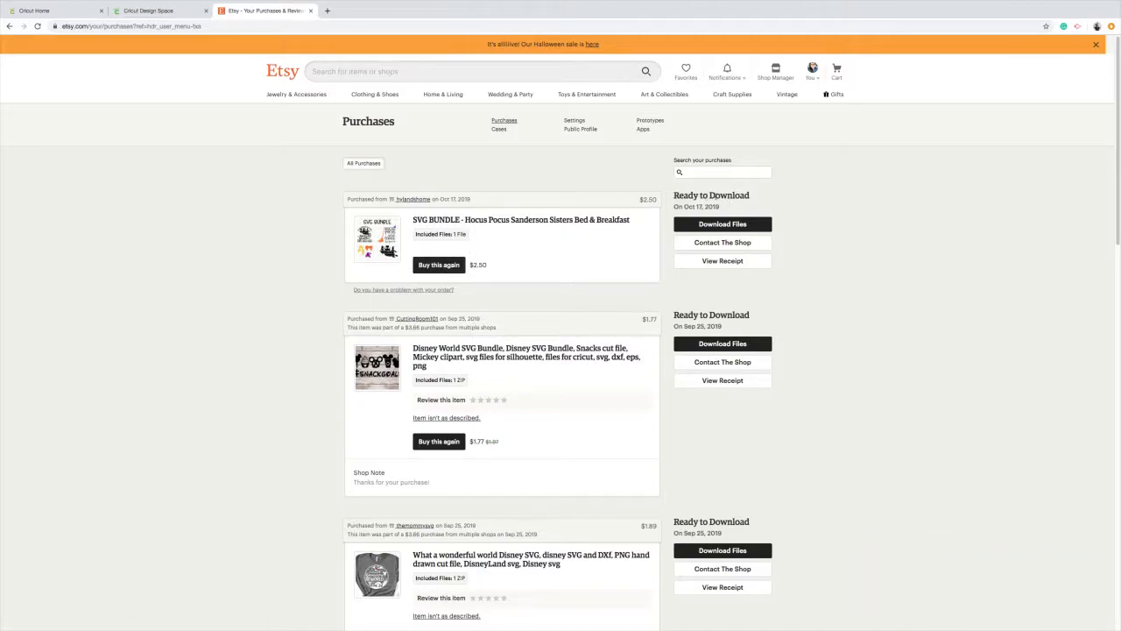
left_click(722, 225)
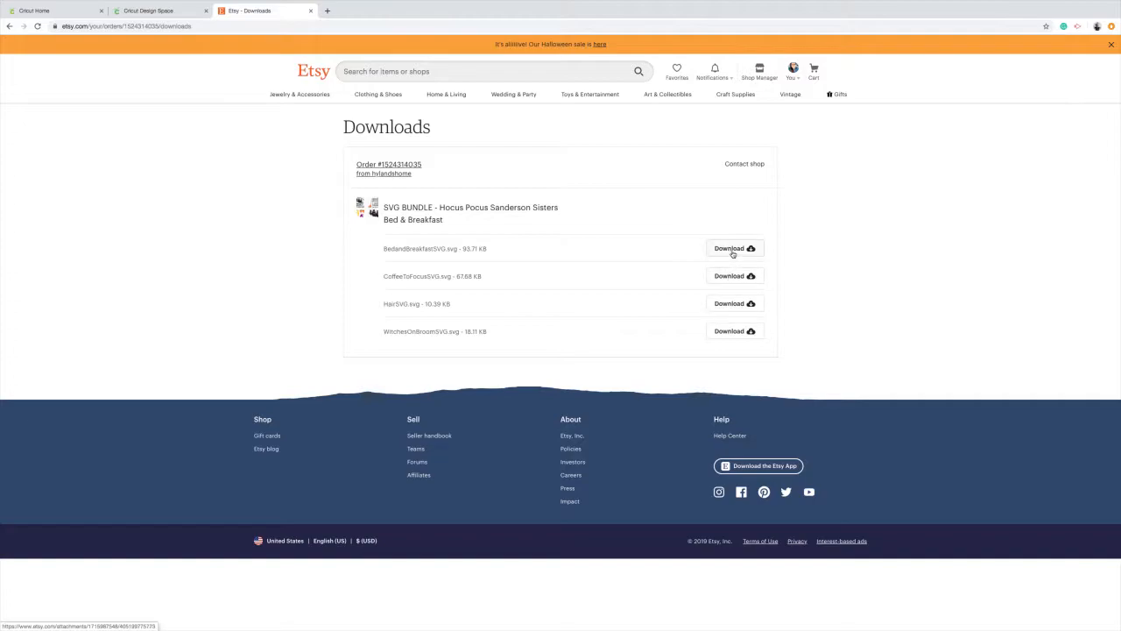
left_click(735, 333)
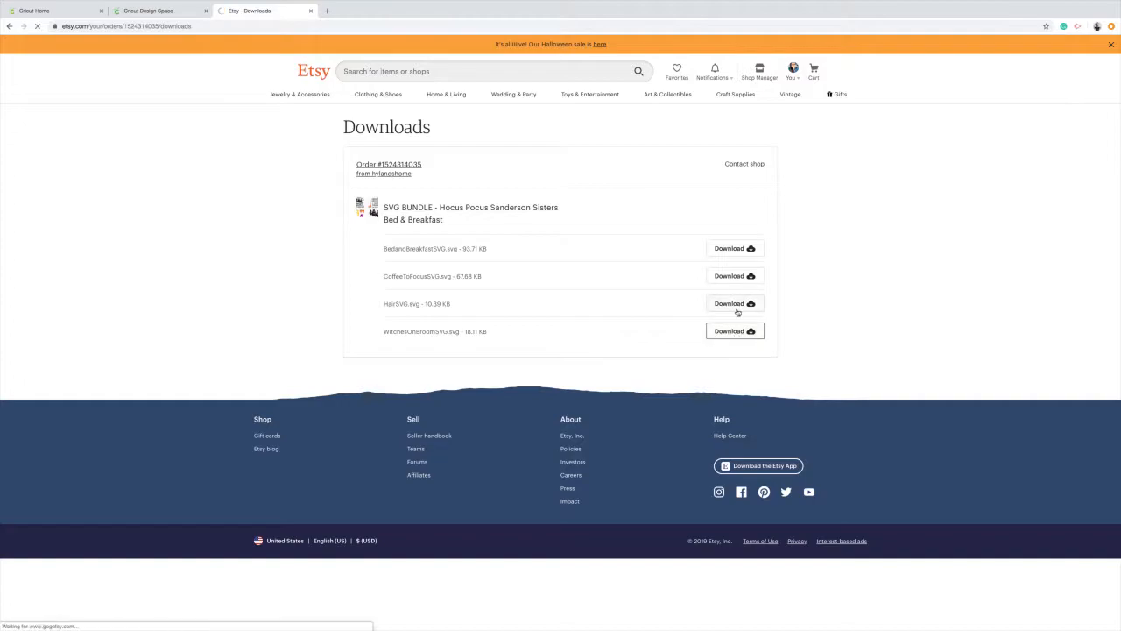
left_click(737, 306)
left_click(740, 277)
left_click(745, 250)
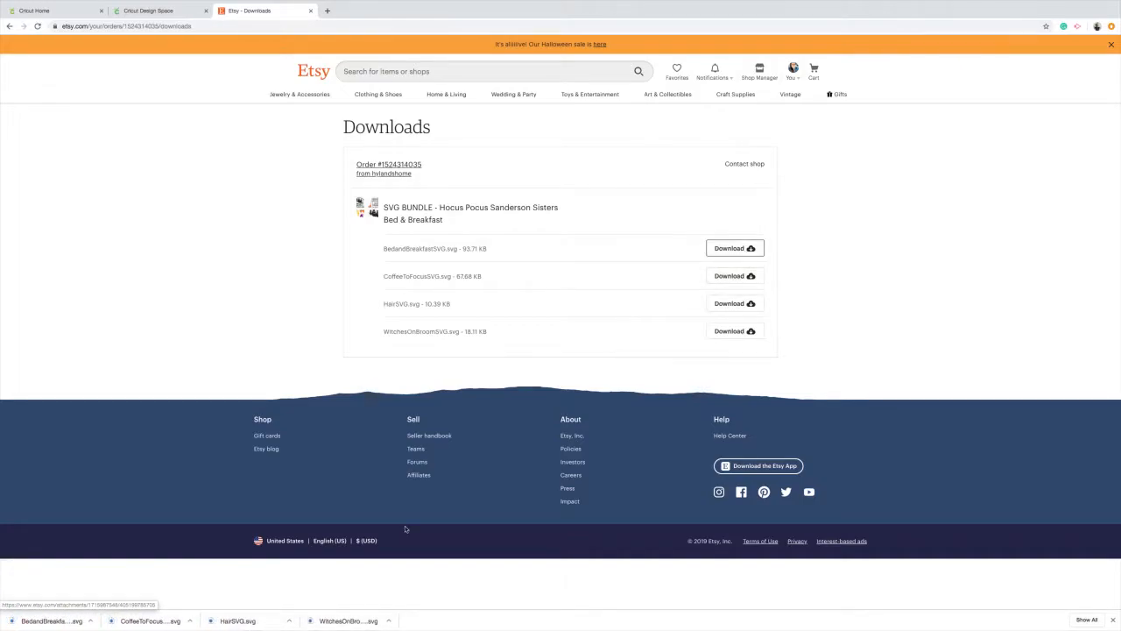
Step: Preview the downloaded WitchesOnBroomSVG.svg in the browser and close the preview
left_click(348, 620)
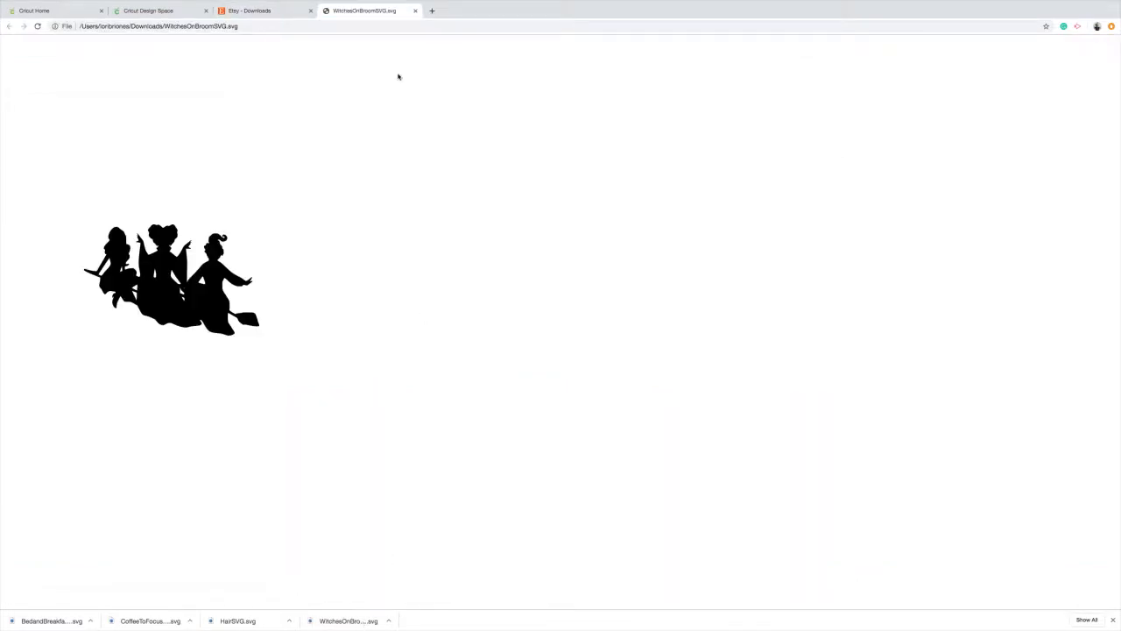
left_click(415, 11)
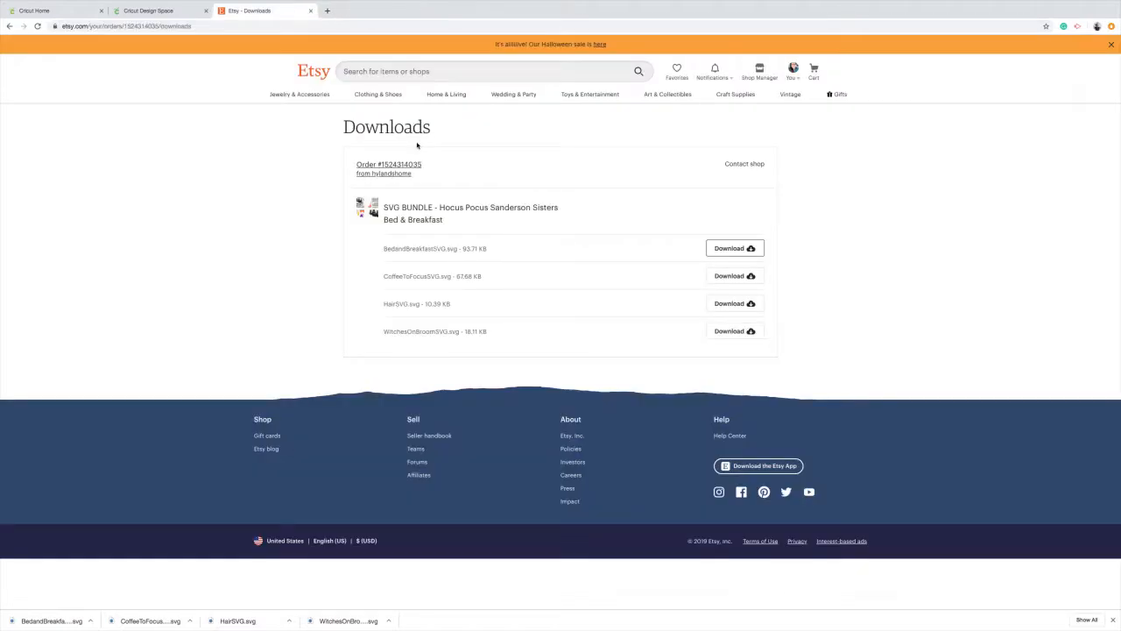
left_click(290, 621)
mouse_move(391, 623)
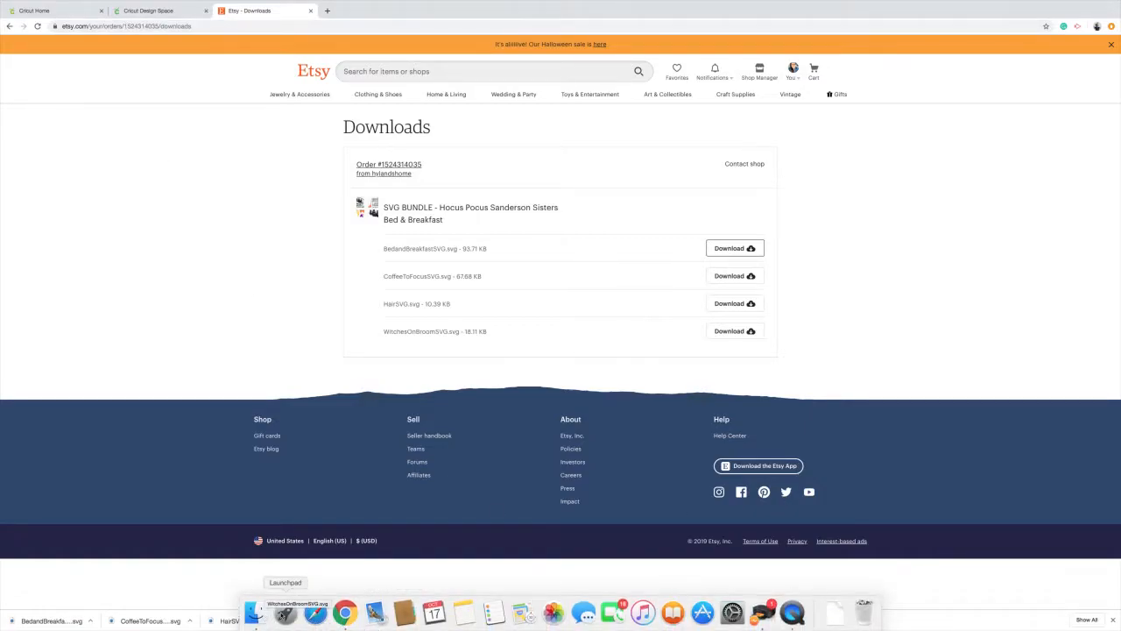
Step: Switch to Finder and duplicate WitchesOnBroomSVG.svg in the Downloads folder
left_click(265, 616)
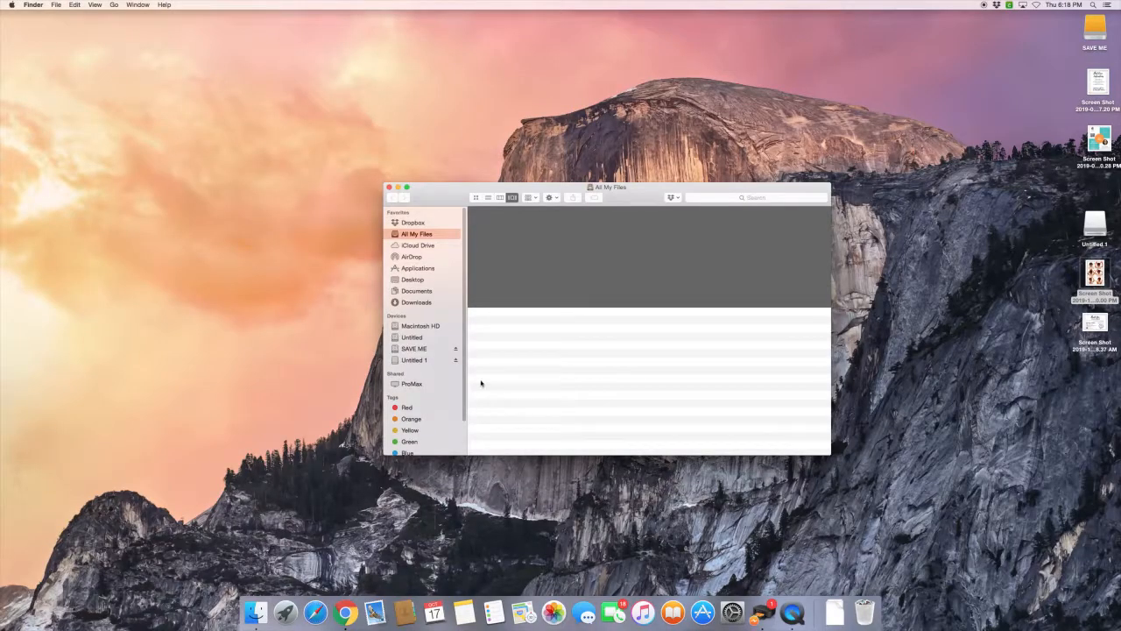
left_click(421, 304)
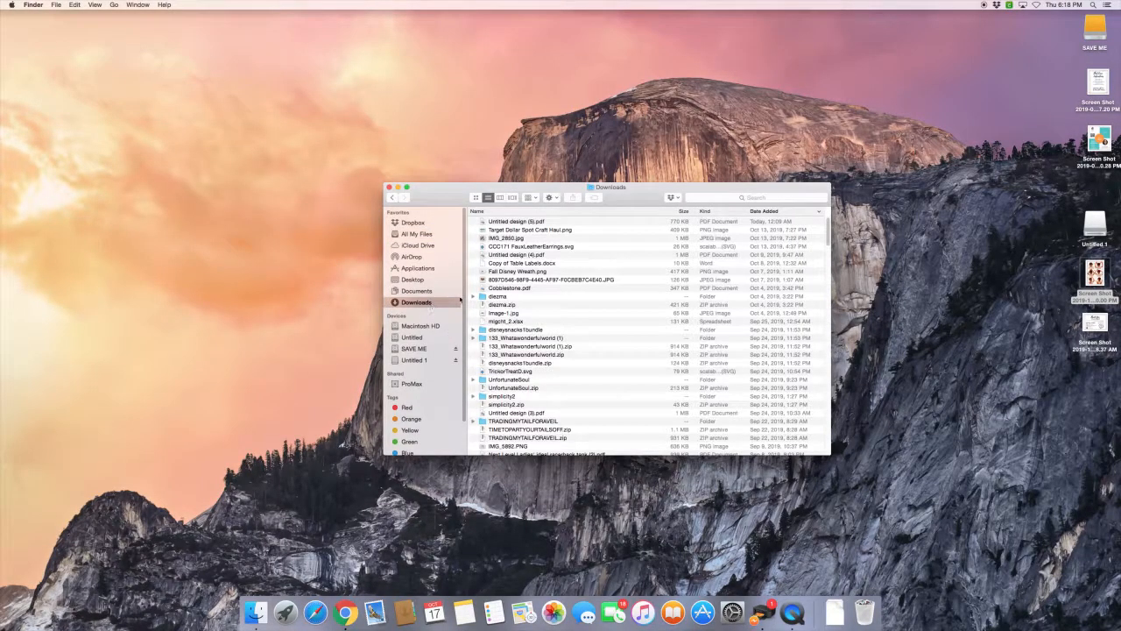
left_click_drag(826, 249, 833, 459)
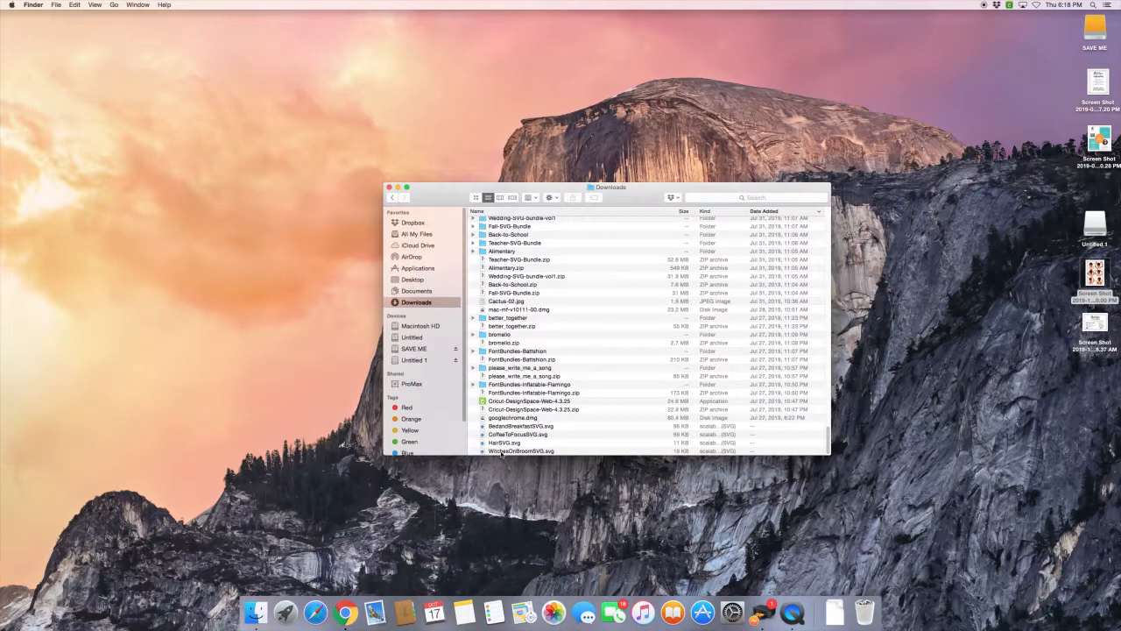
left_click(501, 452)
right_click(501, 452)
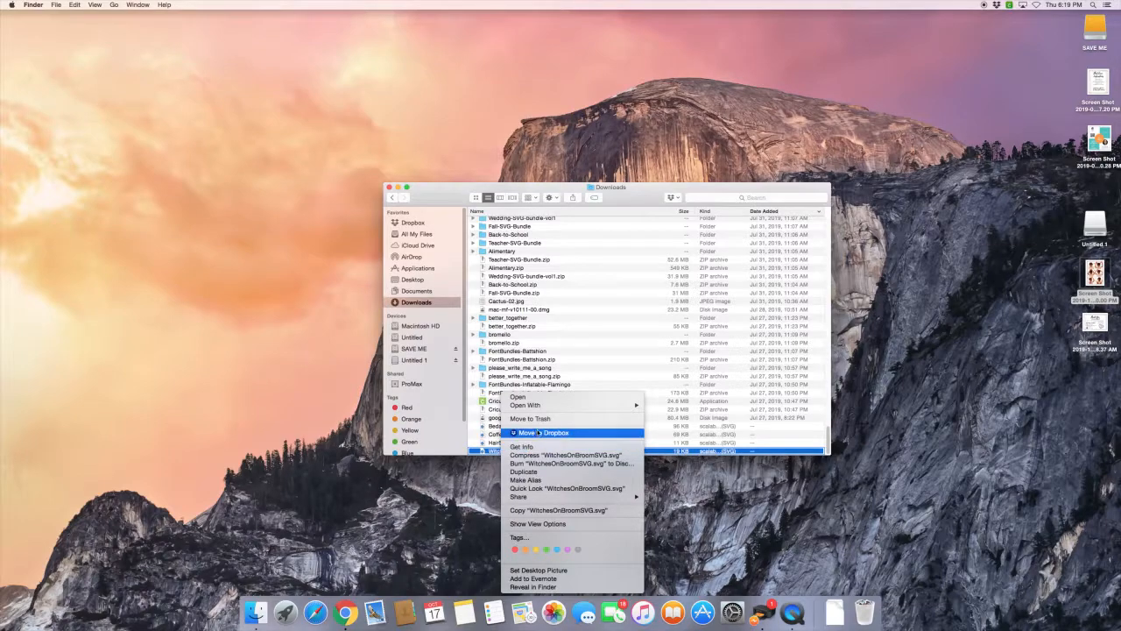
left_click(495, 455)
scroll(495, 421, "up", 10)
double_click(516, 449)
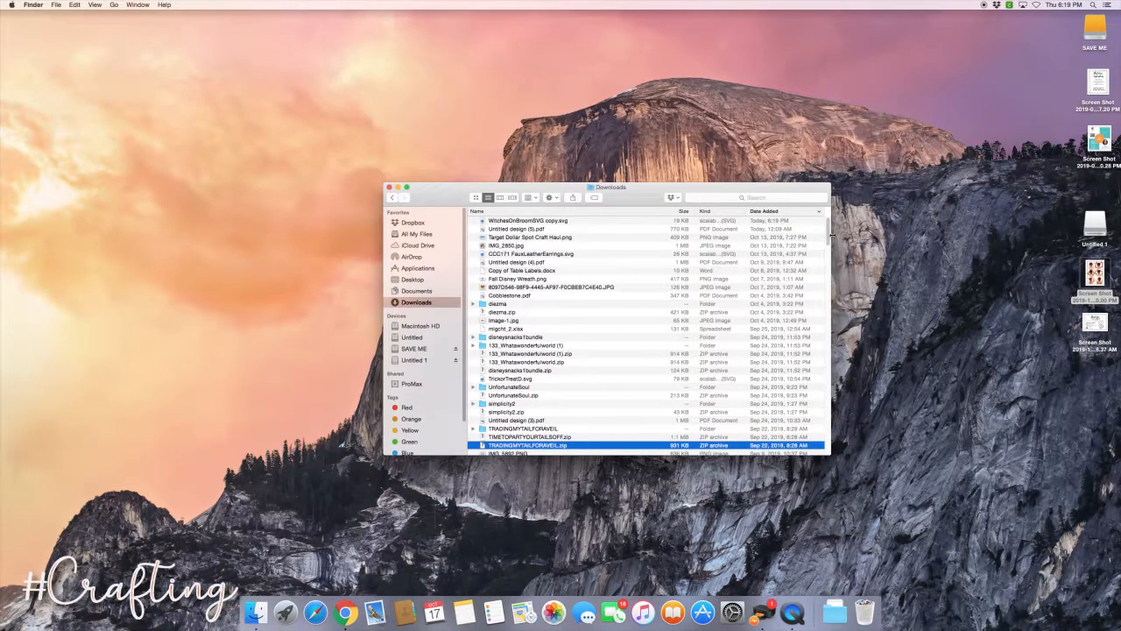
Step: Open WitchesOnBroomSVG.svg from the Downloads folder to view the design, and close its window
left_click_drag(824, 254, 831, 484)
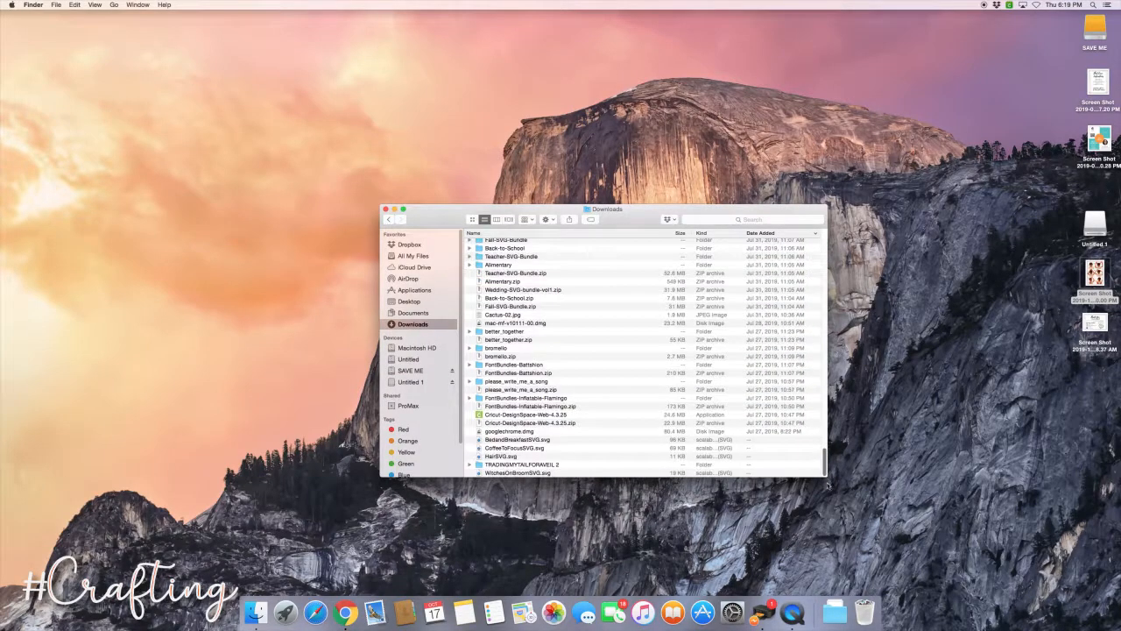
double_click(528, 474)
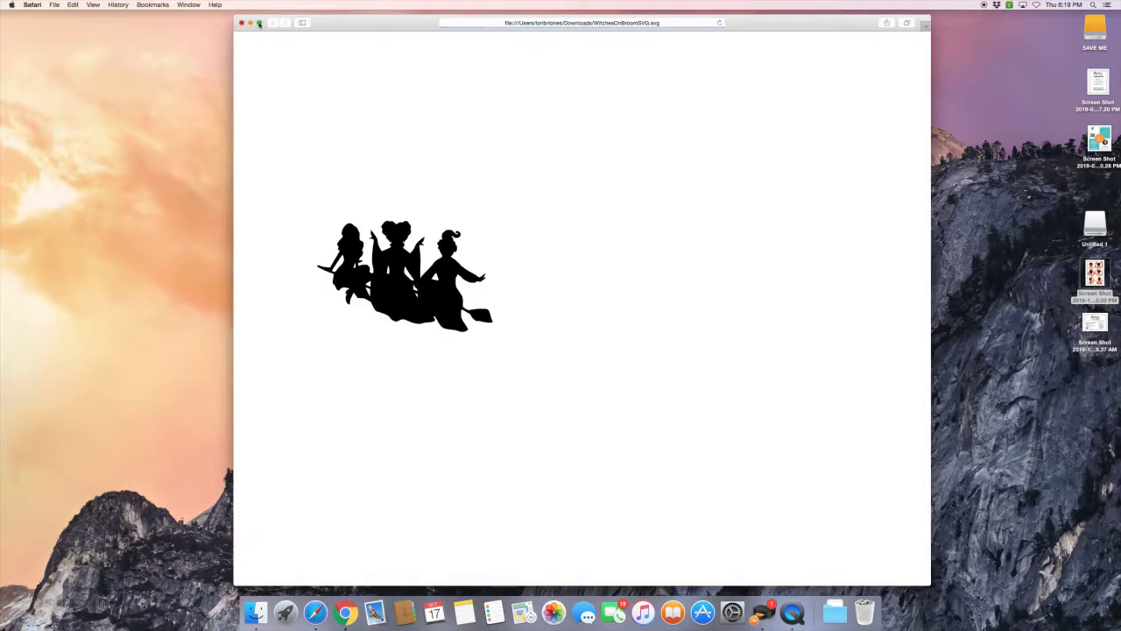
left_click(243, 23)
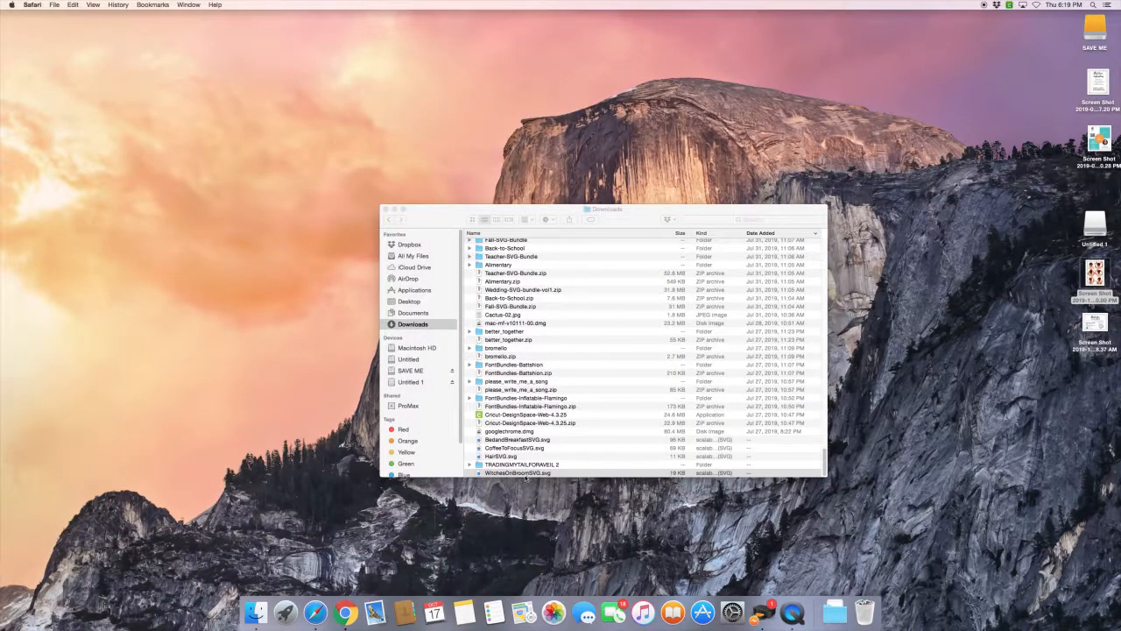
right_click(524, 474)
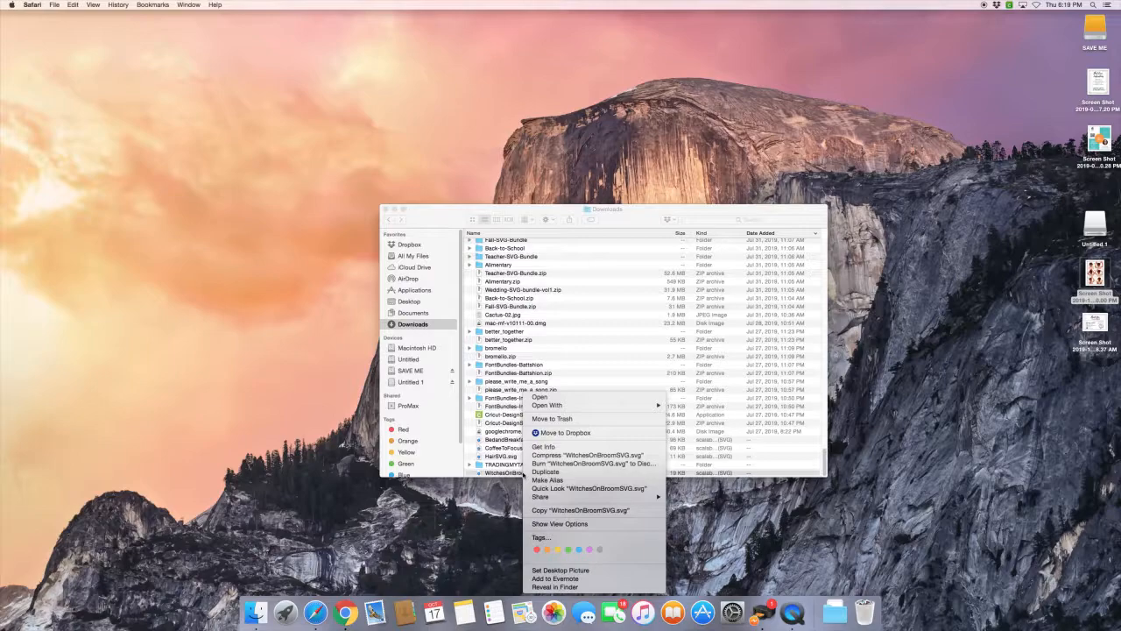
left_click(515, 509)
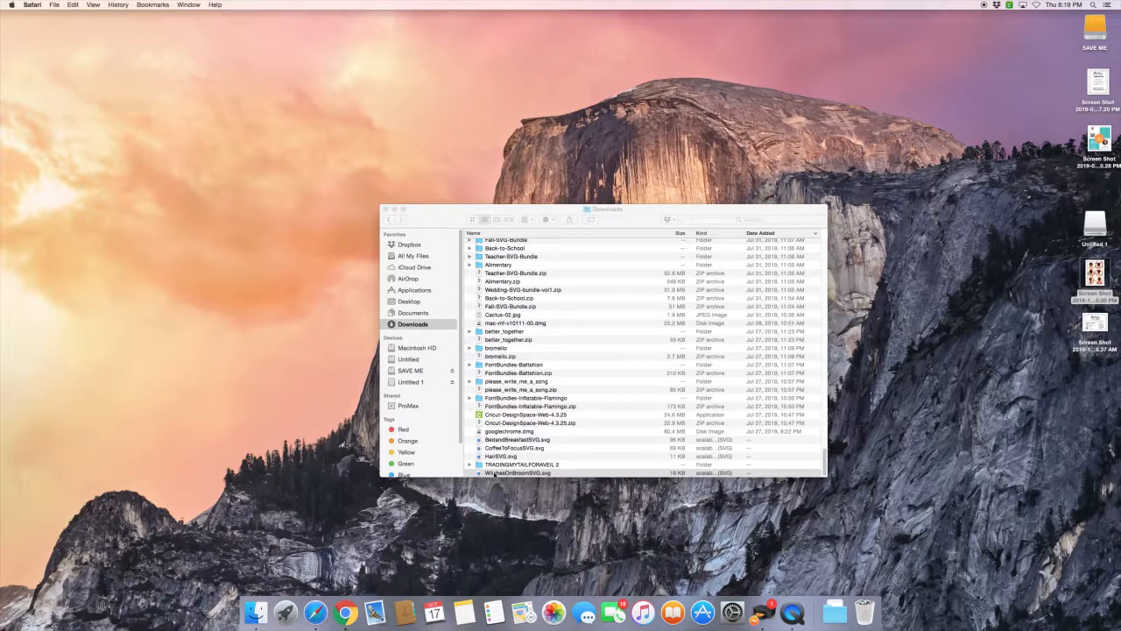
left_click_drag(495, 473, 404, 372)
left_click_drag(513, 439, 406, 381)
left_click_drag(505, 448, 405, 382)
left_click_drag(509, 456, 412, 371)
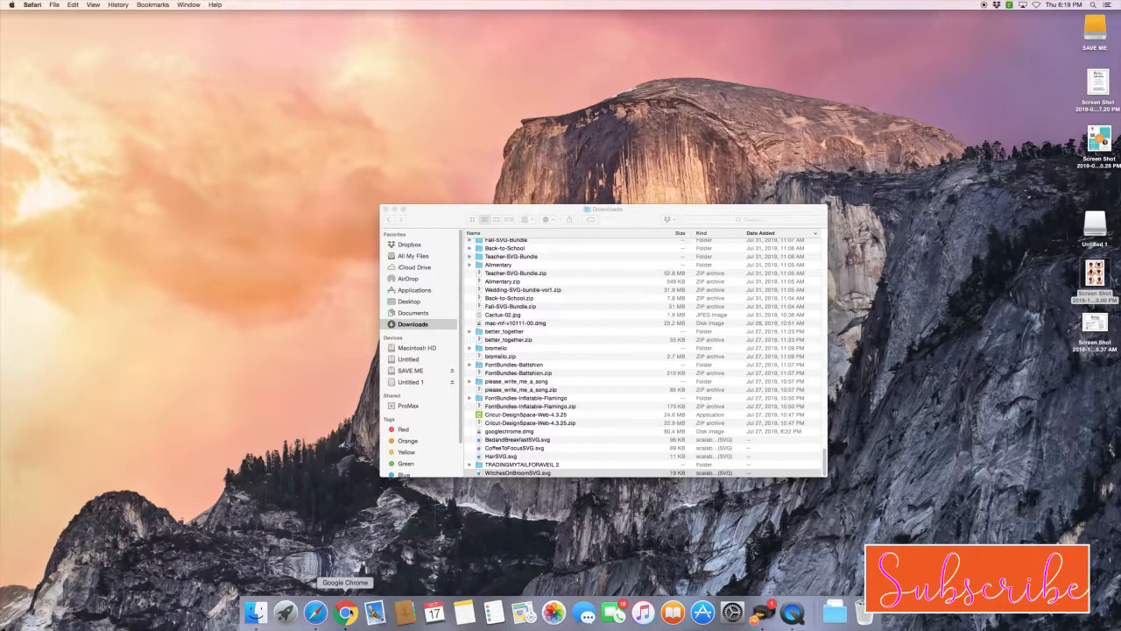
Step: Switch to Cricut Design Space in Chrome, save the open canvas as BOO BOX and start a new blank project
left_click(346, 611)
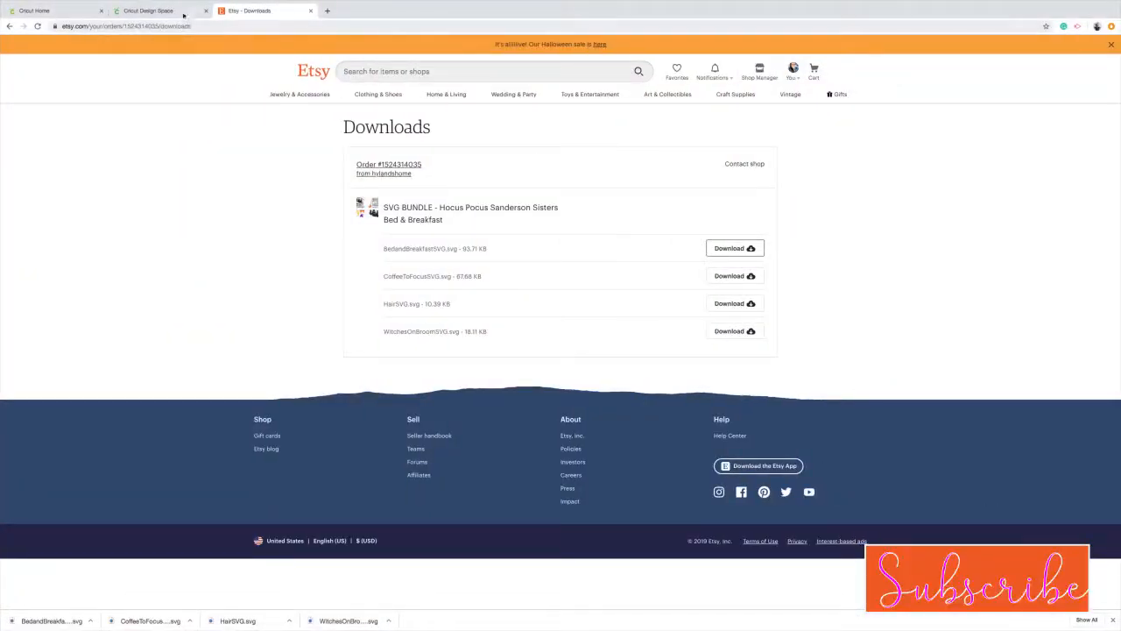
left_click(184, 12)
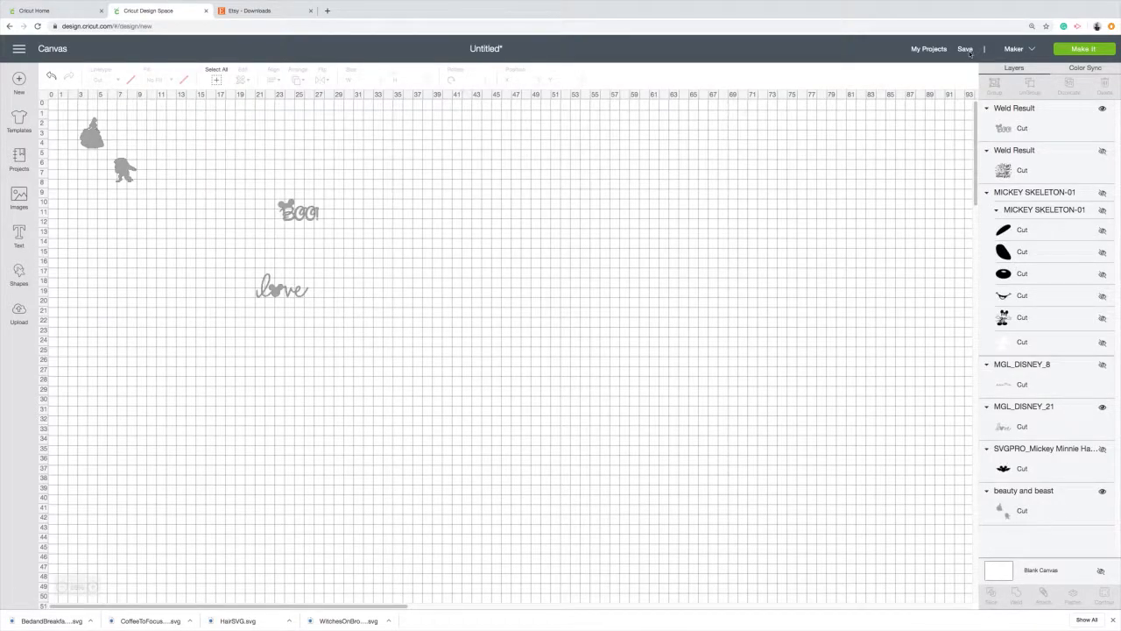
left_click(964, 49)
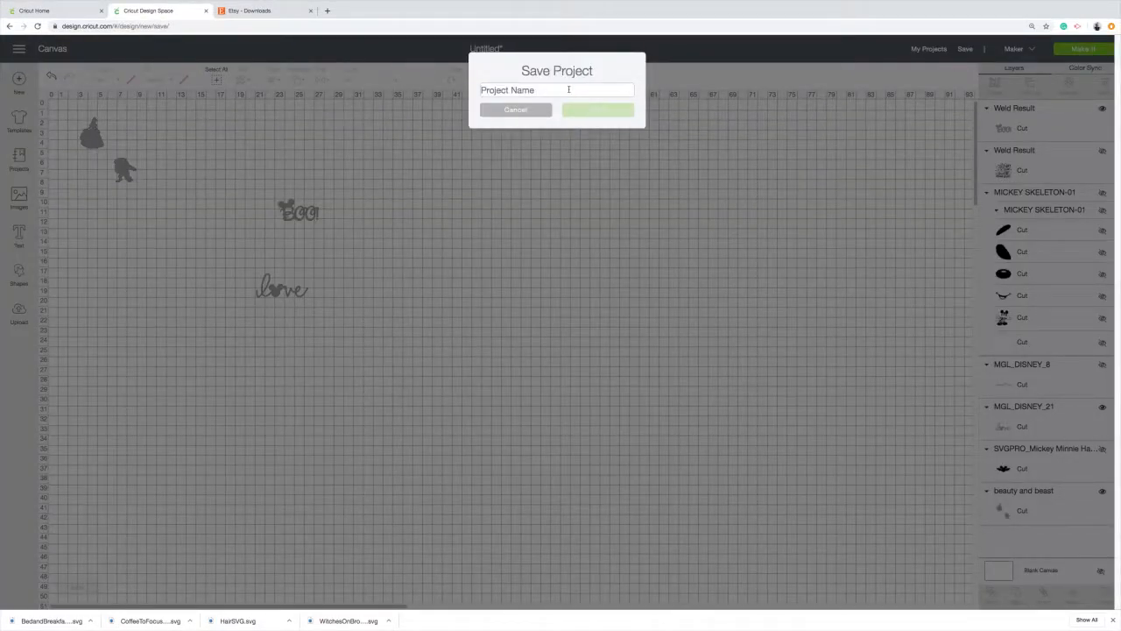
type("B")
type("ea")
key("BackSpace")
key("BackSpace")
type("OO BOX")
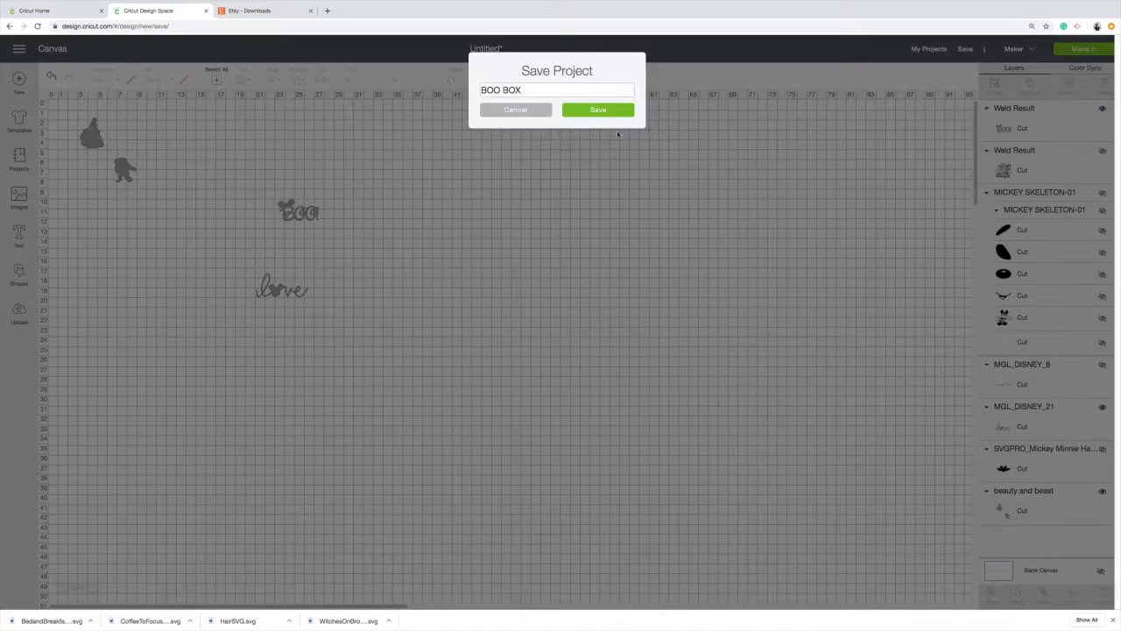
left_click(604, 110)
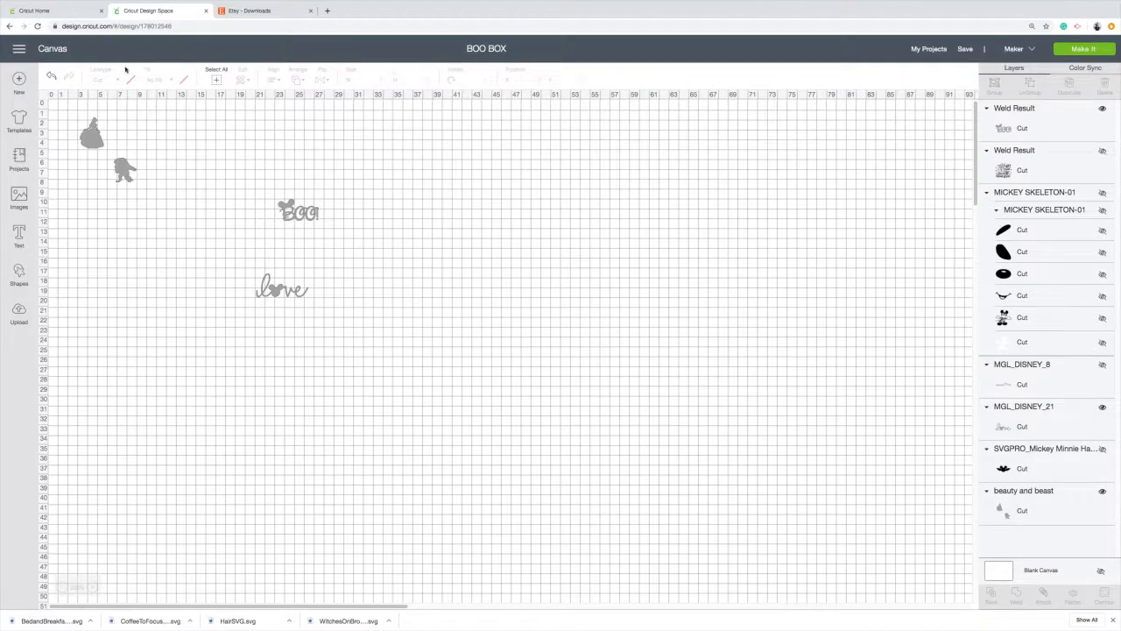
left_click(18, 80)
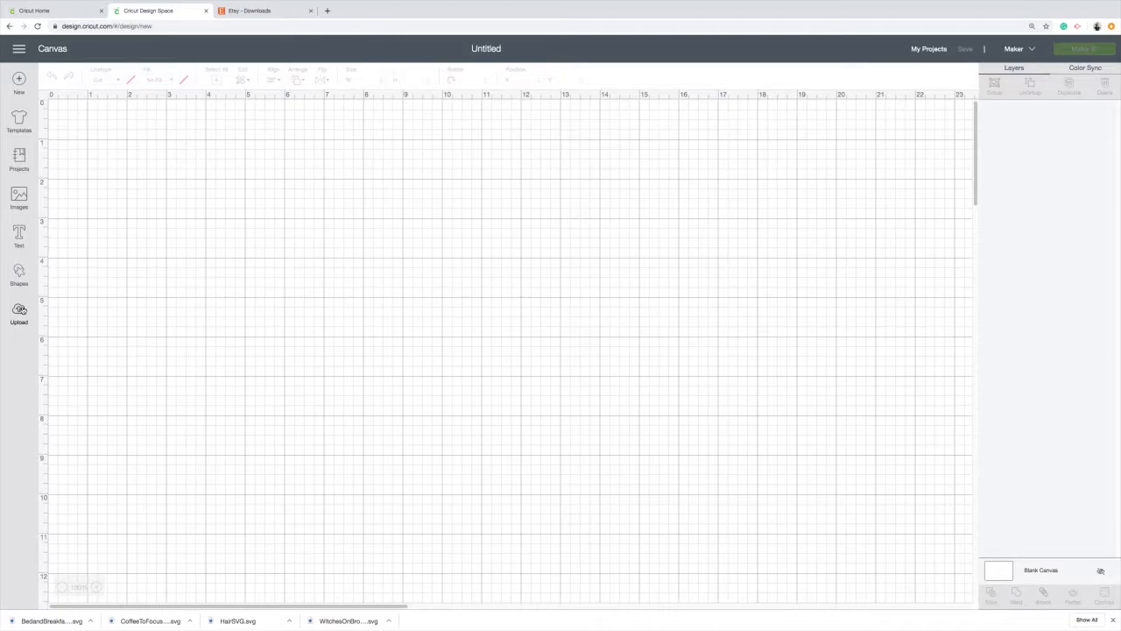
left_click(20, 309)
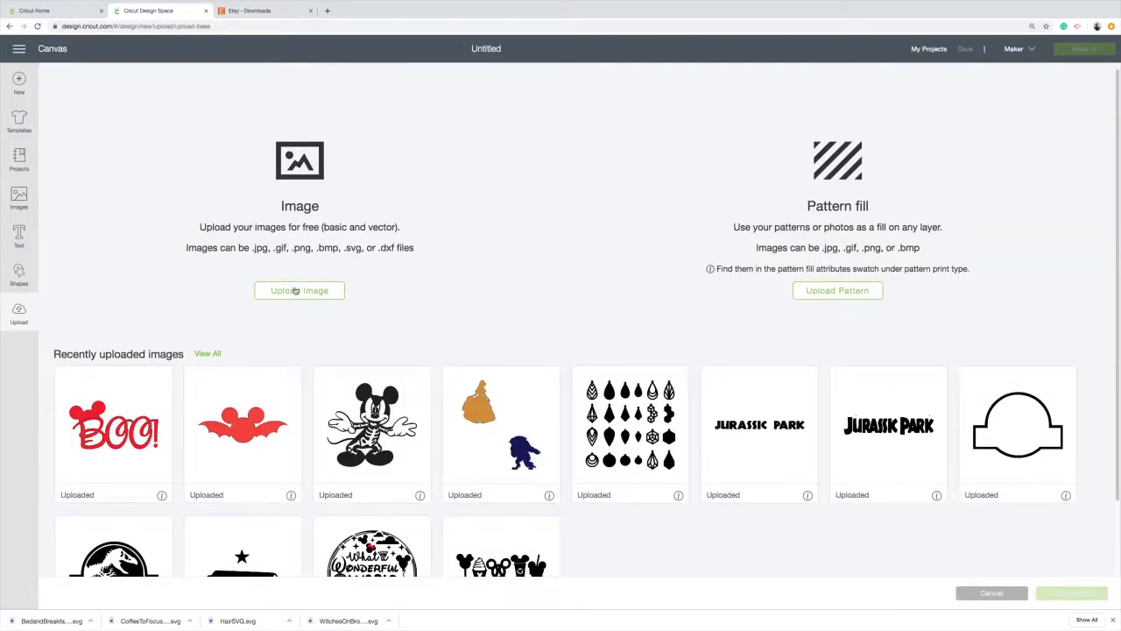
left_click(295, 290)
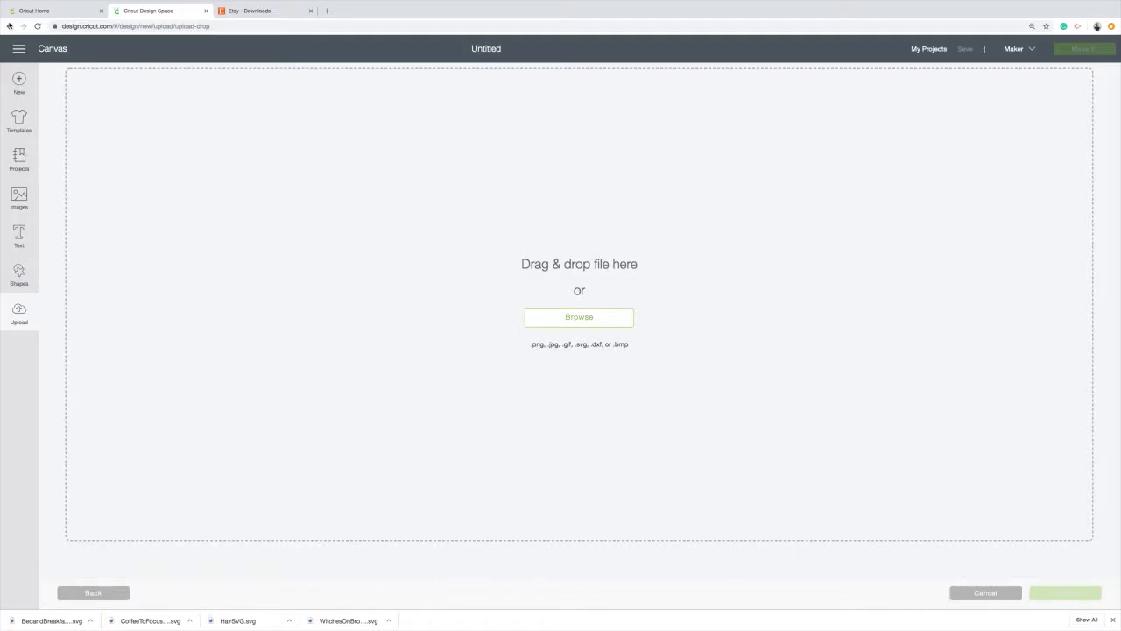
left_click(26, 316)
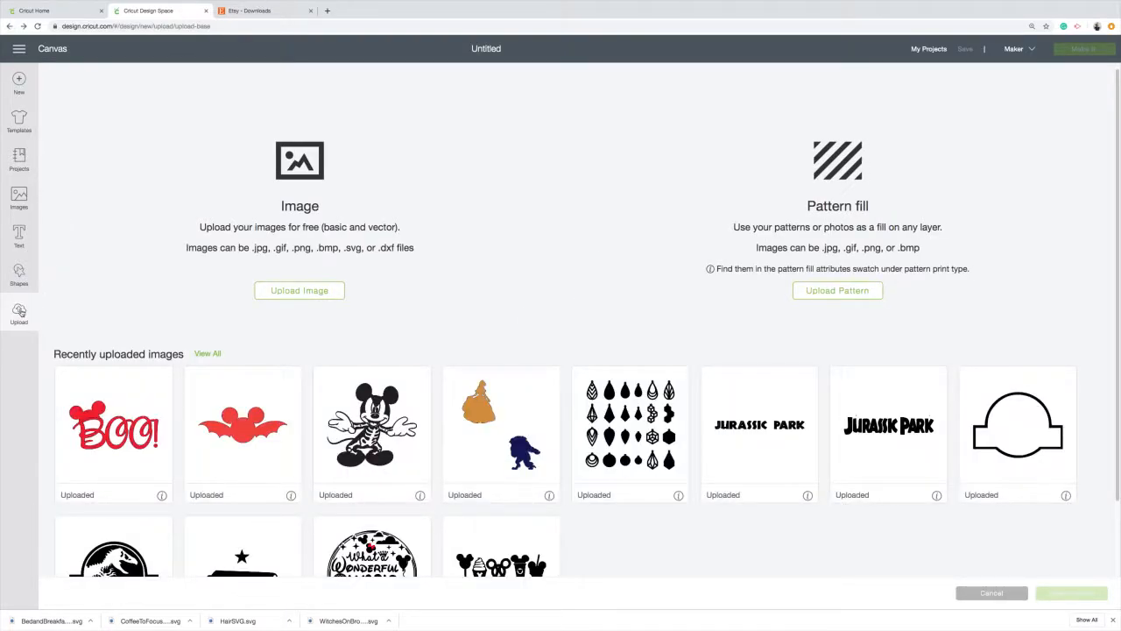
left_click(21, 312)
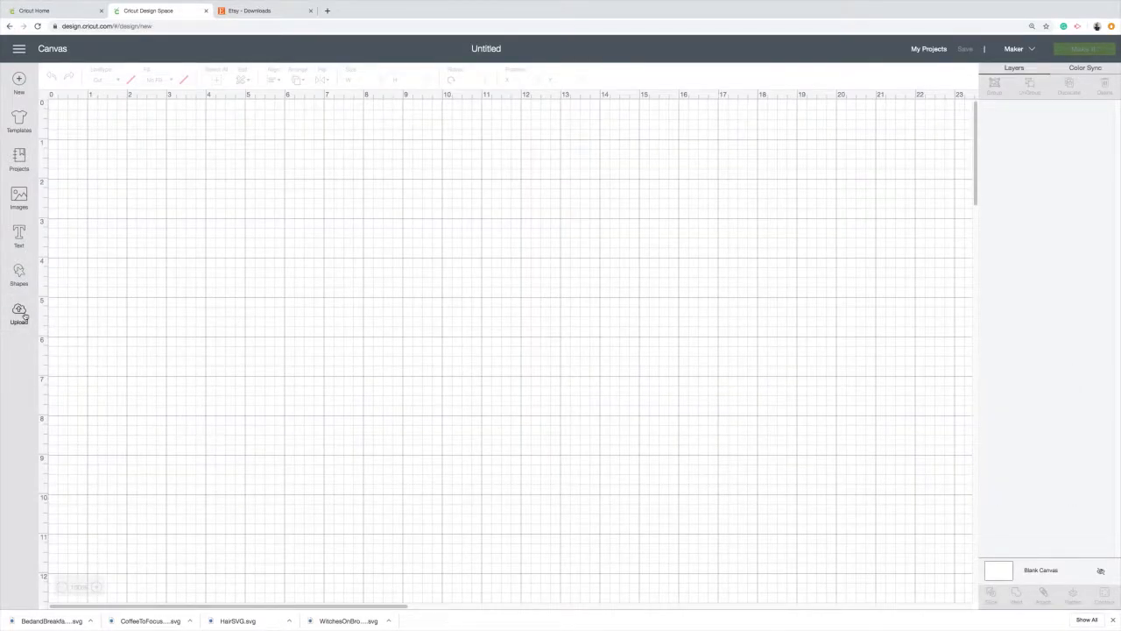
Step: Upload WitchesOnBroomSVG.svg from the Downloads folder as a new image
left_click(22, 315)
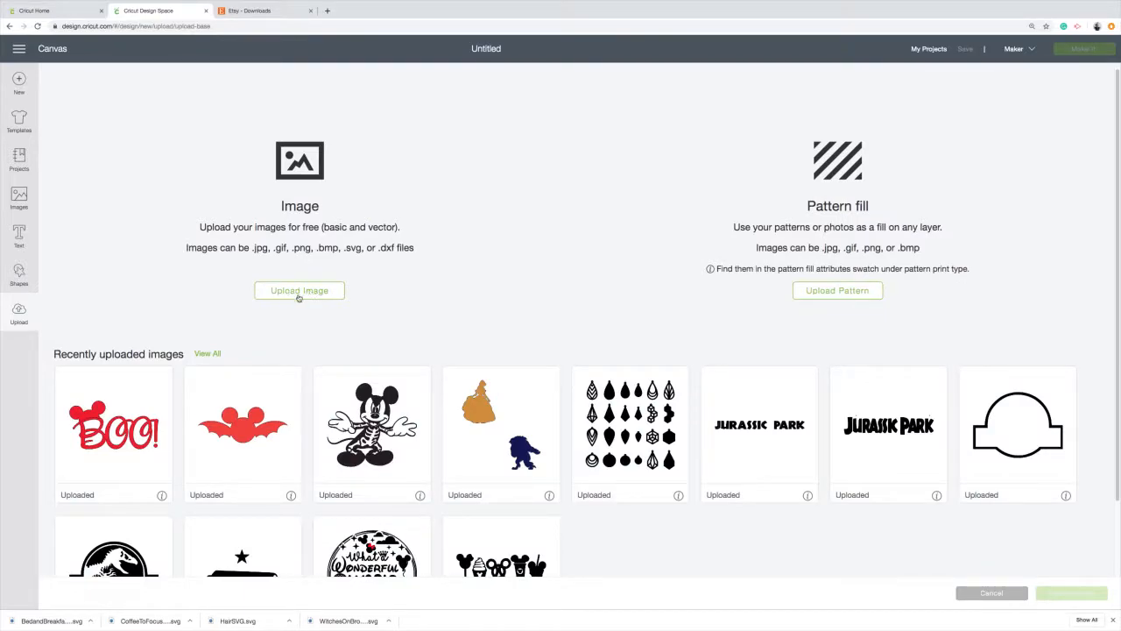
left_click(300, 290)
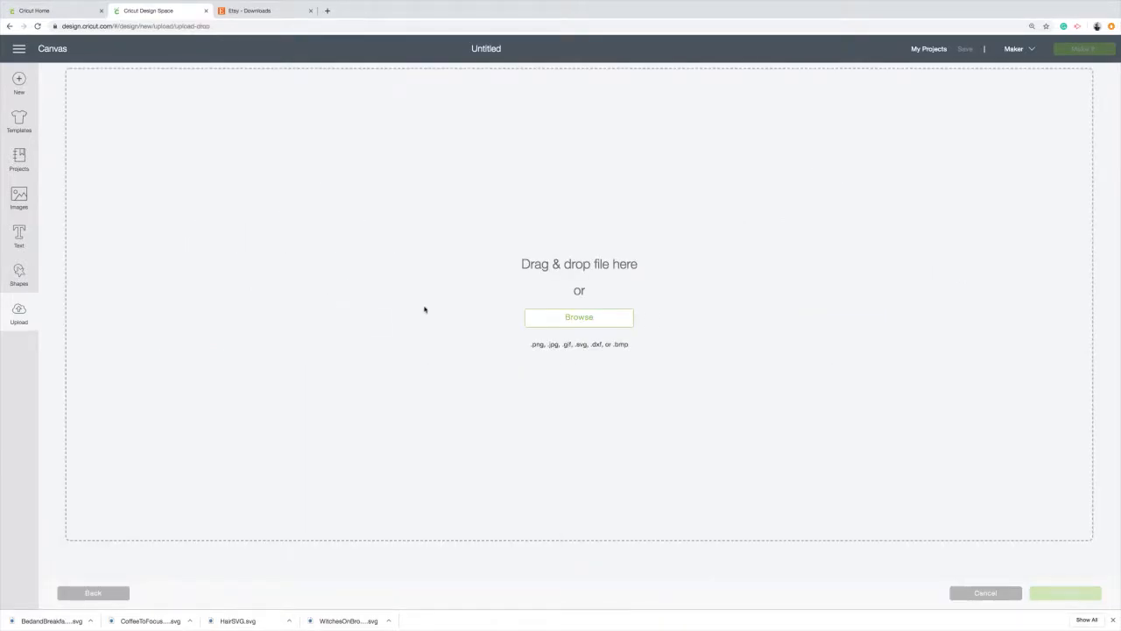
left_click(561, 319)
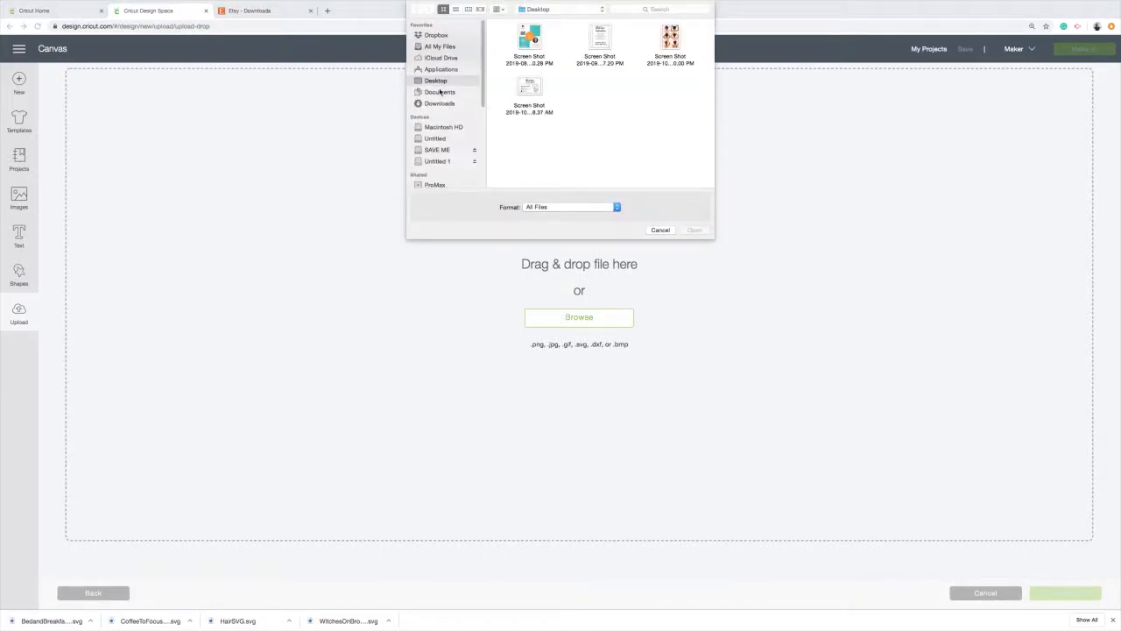
left_click(440, 92)
left_click(439, 104)
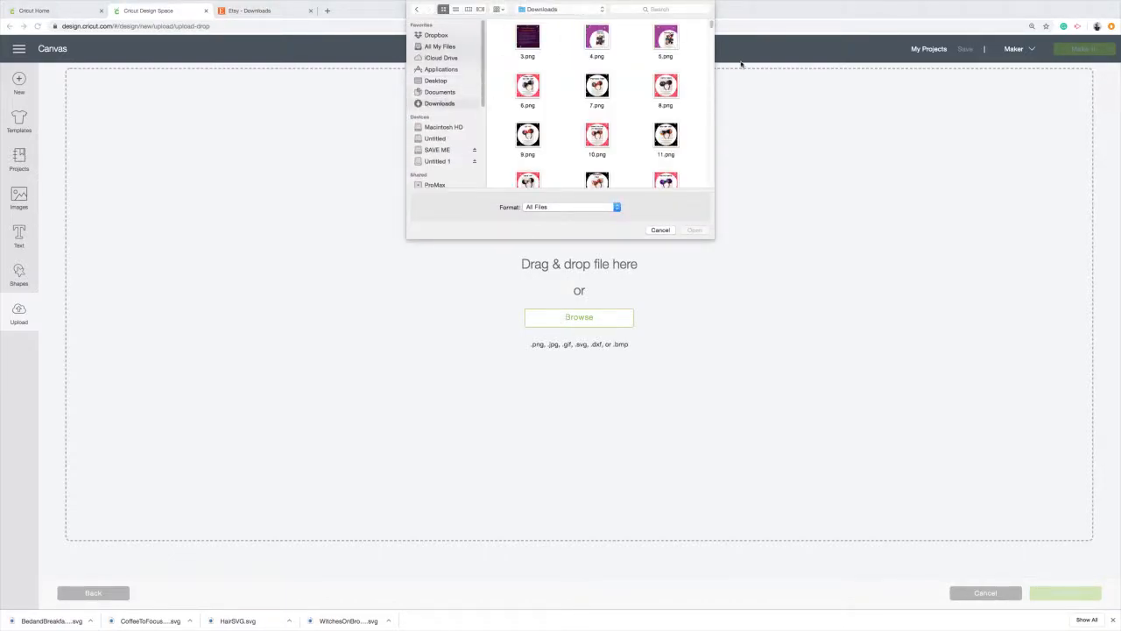
left_click_drag(710, 26, 714, 192)
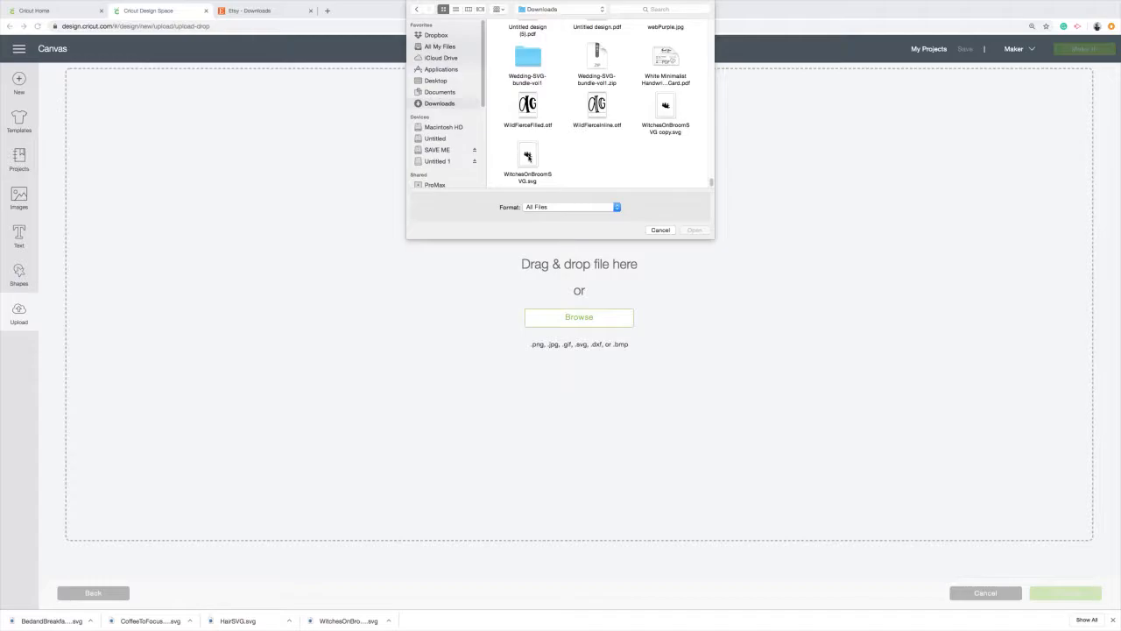
left_click(527, 156)
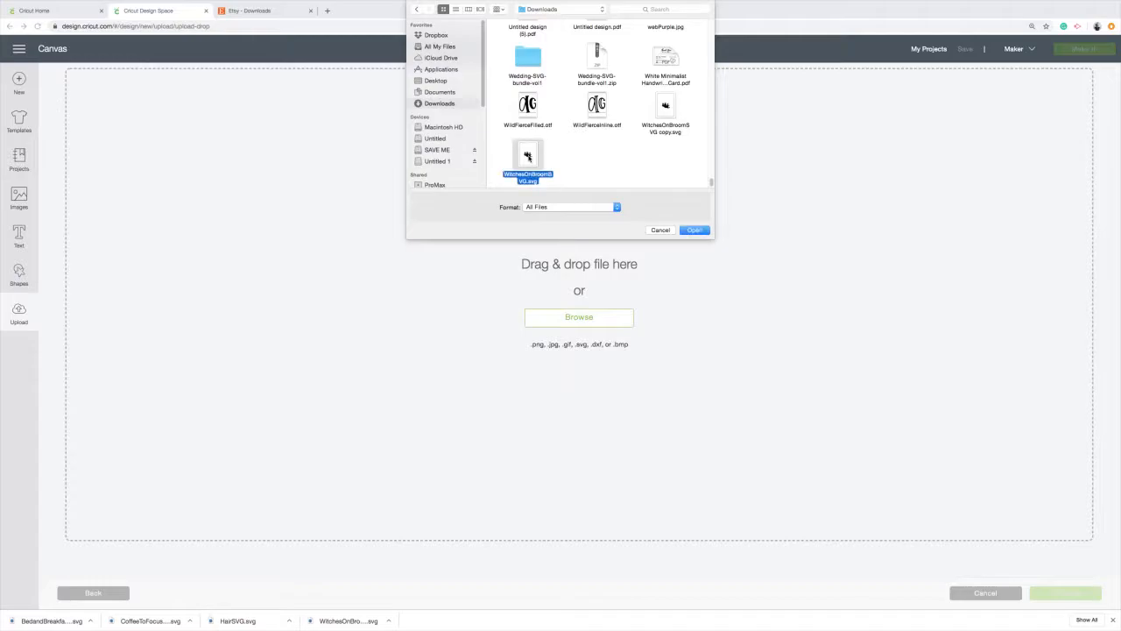
left_click(694, 230)
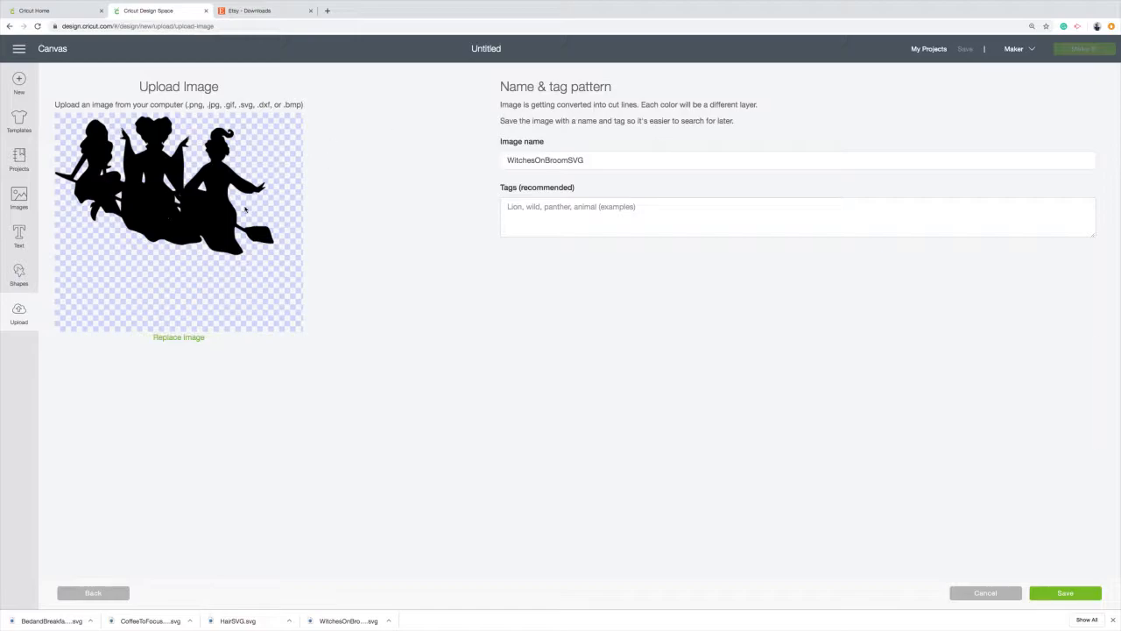
Step: Tag the WitchesOnBroomSVG image "Sandersen Sisters" and save it to the uploaded images
left_click(620, 161)
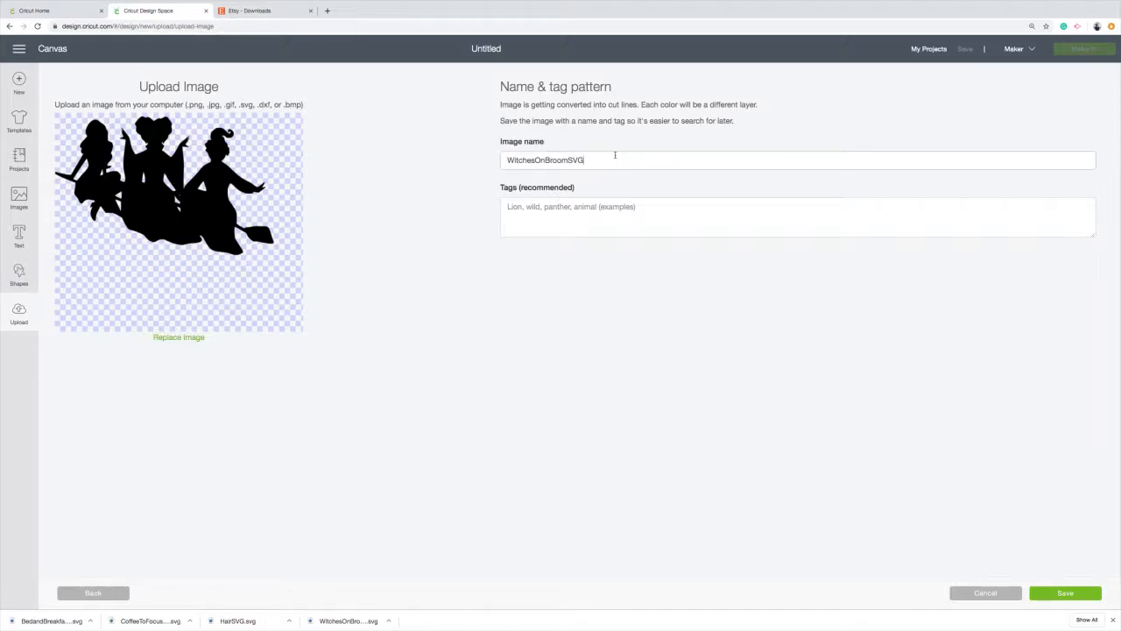
left_click(587, 209)
type("Sander")
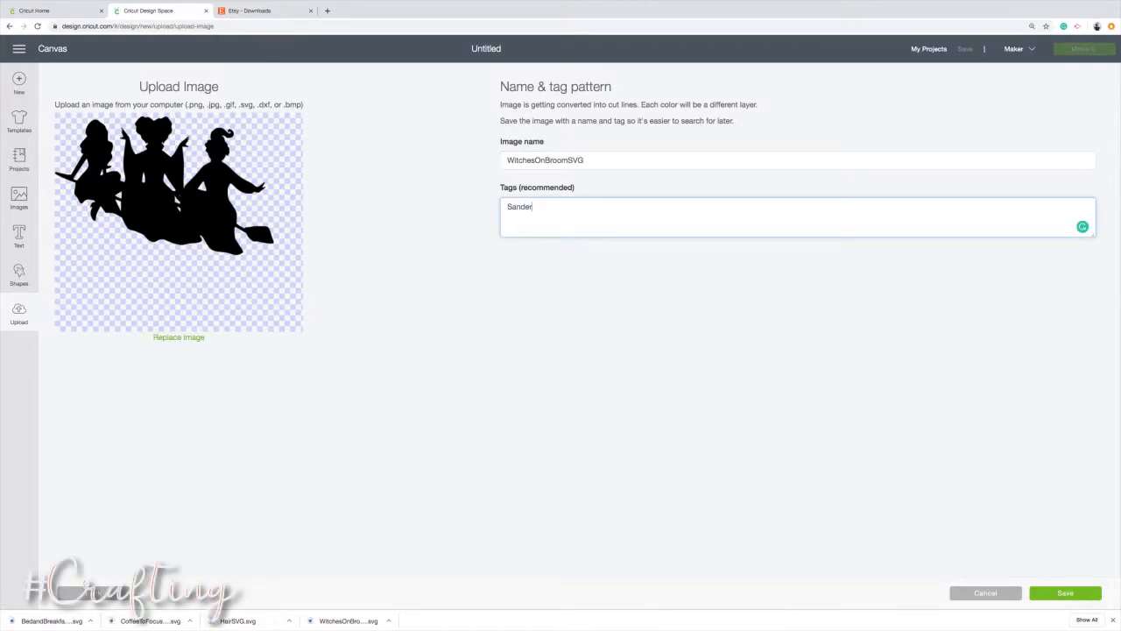
type("son Sisters")
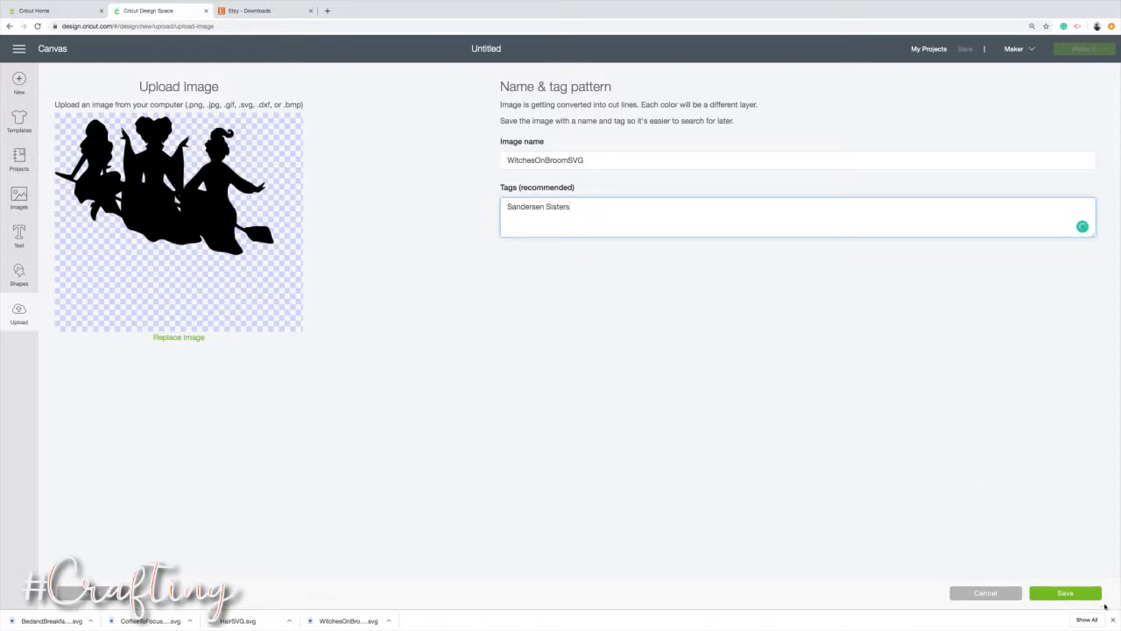
left_click(1078, 597)
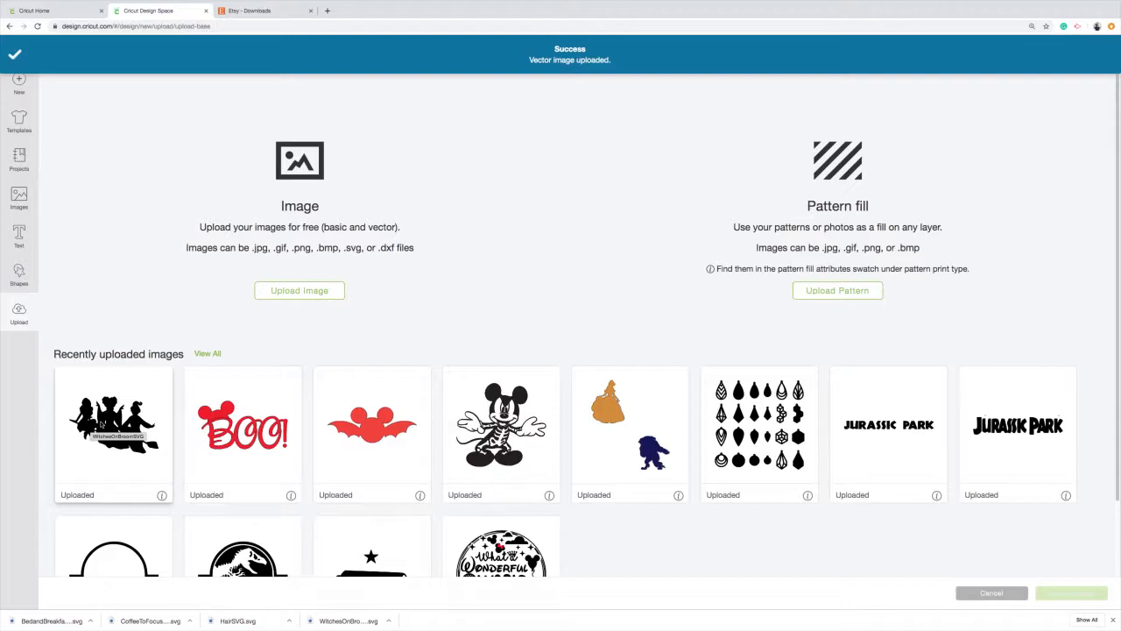
Step: Arrange the browser and the Finder Downloads window side by side without overlap, with the image upload drop area open
left_click(26, 15)
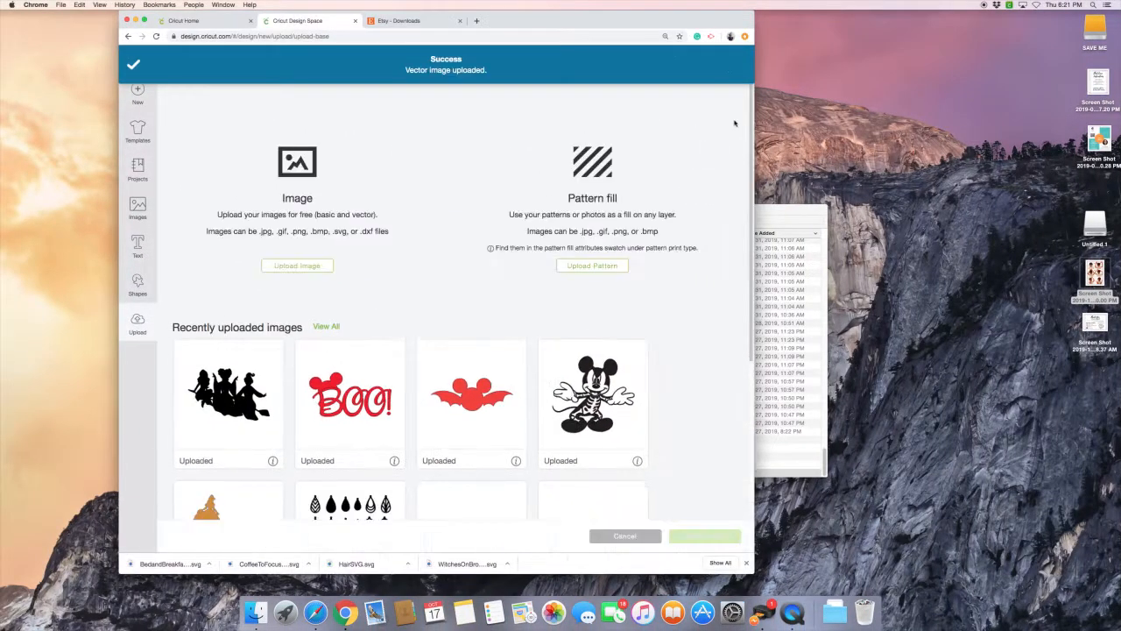
left_click_drag(720, 19, 653, 19)
left_click_drag(779, 215, 1022, 156)
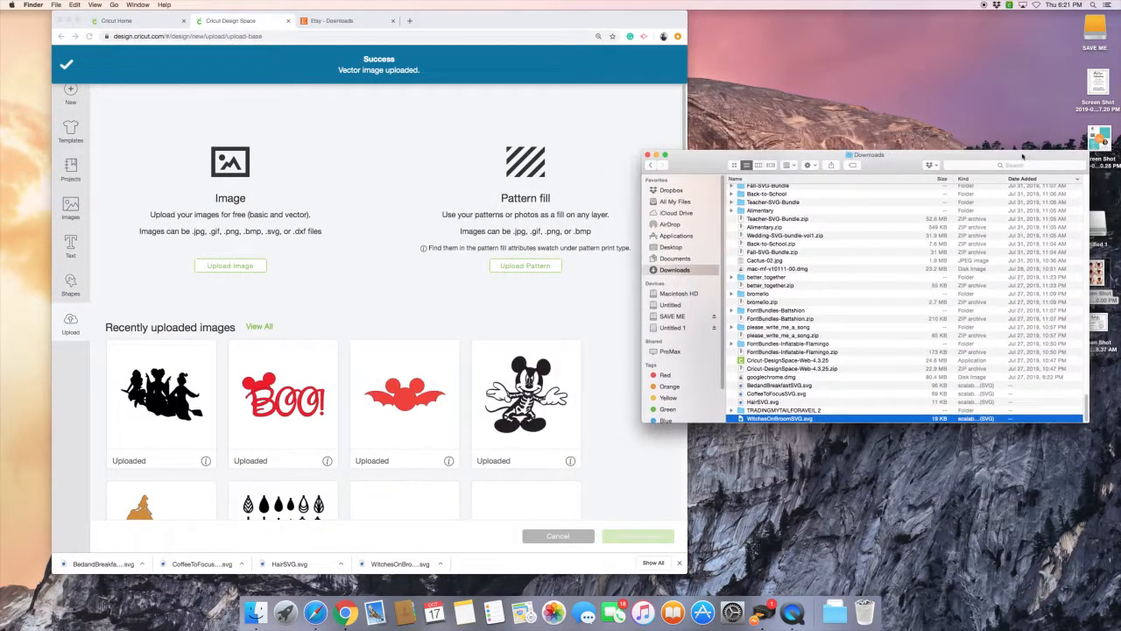
left_click(232, 267)
left_click(235, 269)
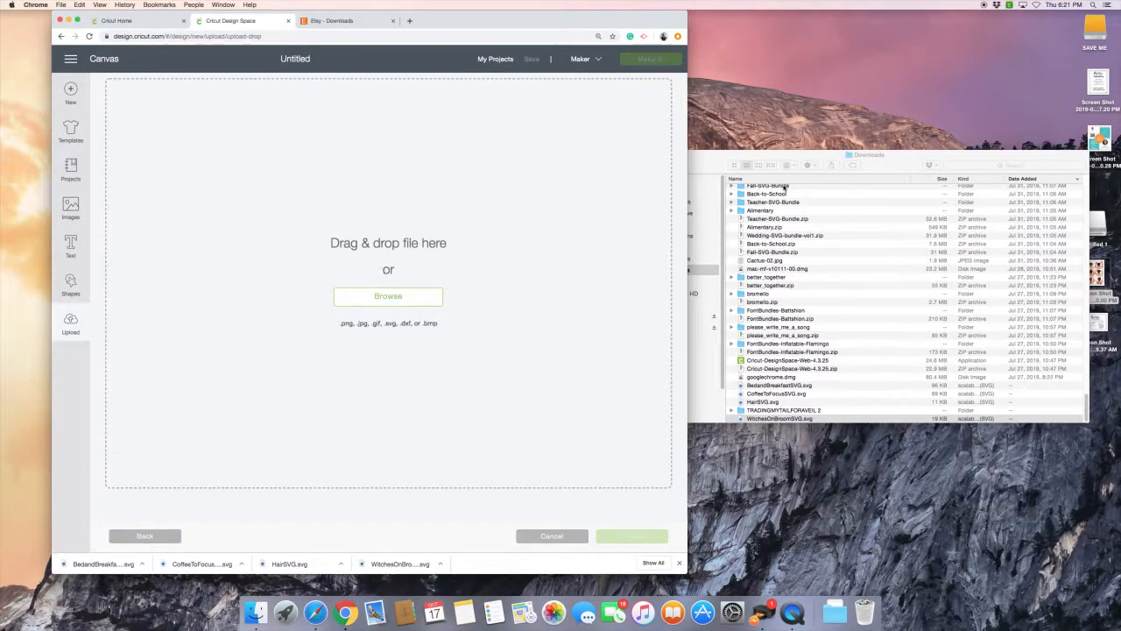
left_click(710, 180)
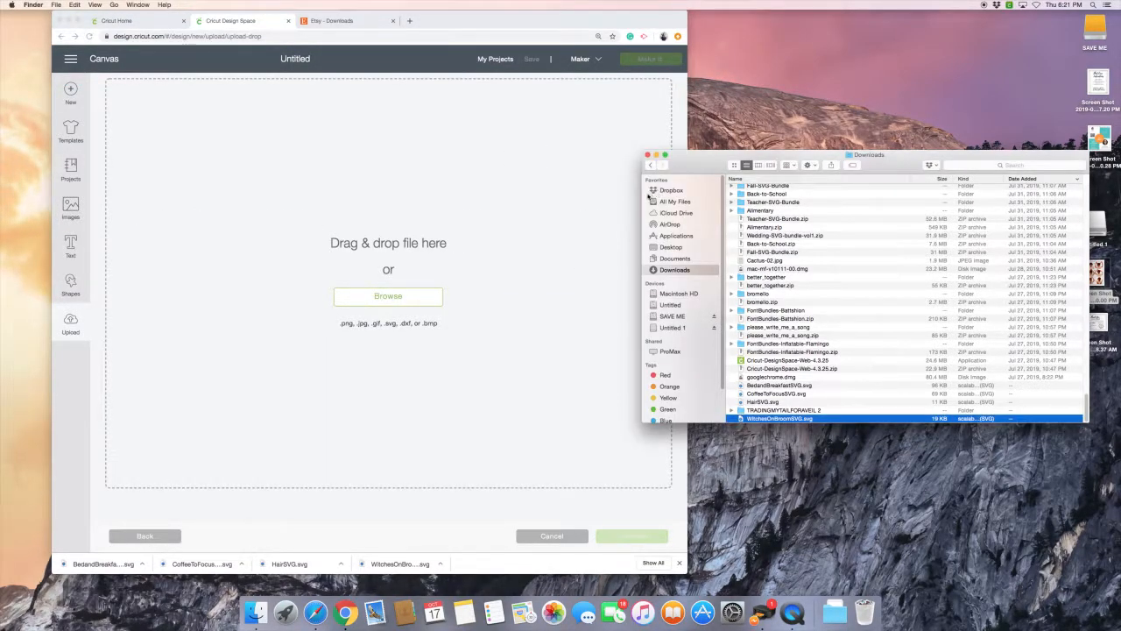
left_click_drag(688, 202, 703, 201)
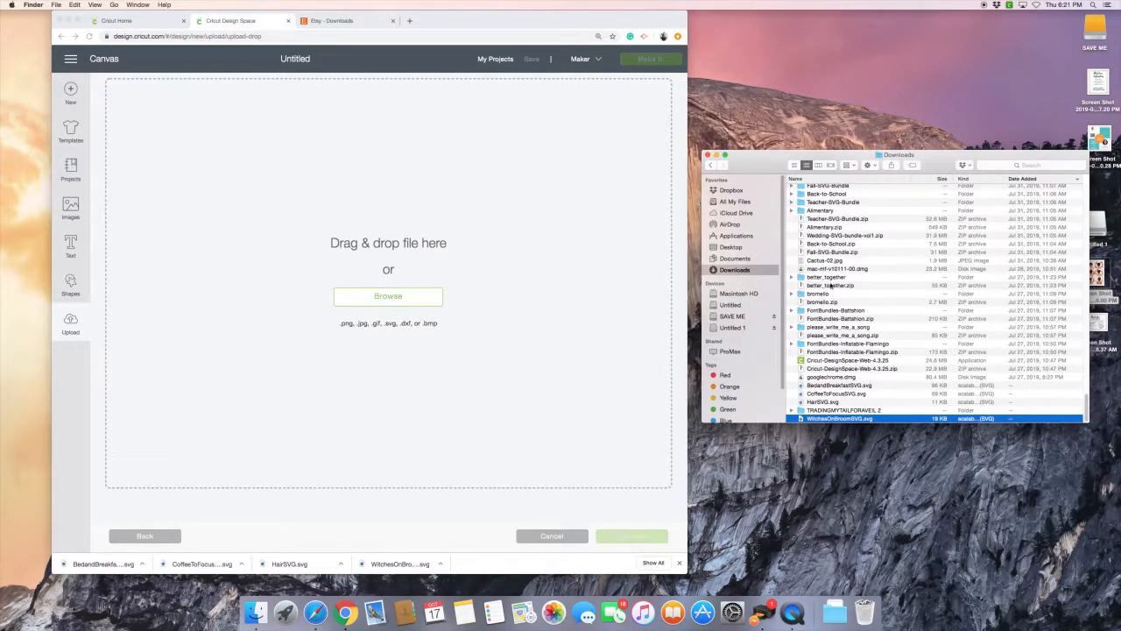
Step: Upload CoffeeToFocusSVG.svg from the Downloads window and save it under its default name
left_click(827, 394)
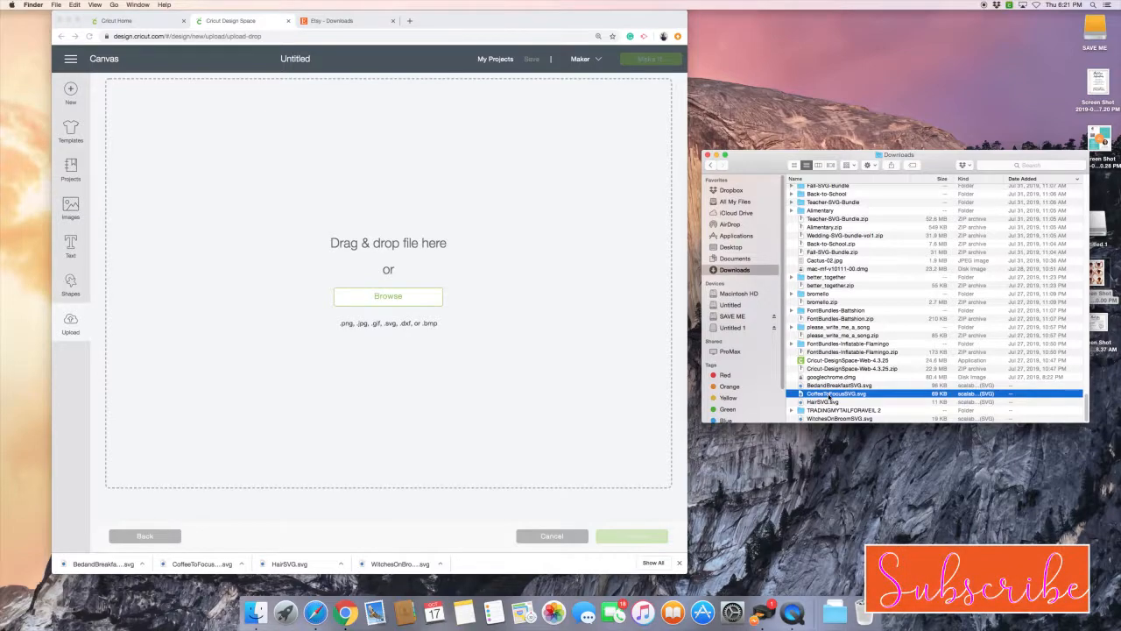
left_click_drag(830, 398, 361, 270)
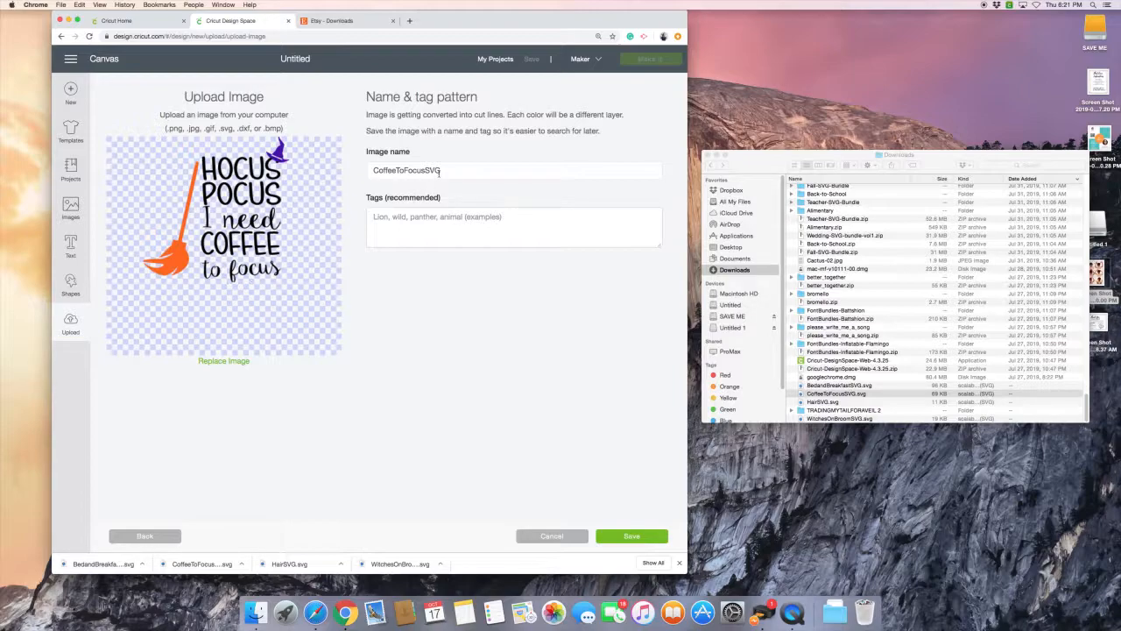
left_click(625, 536)
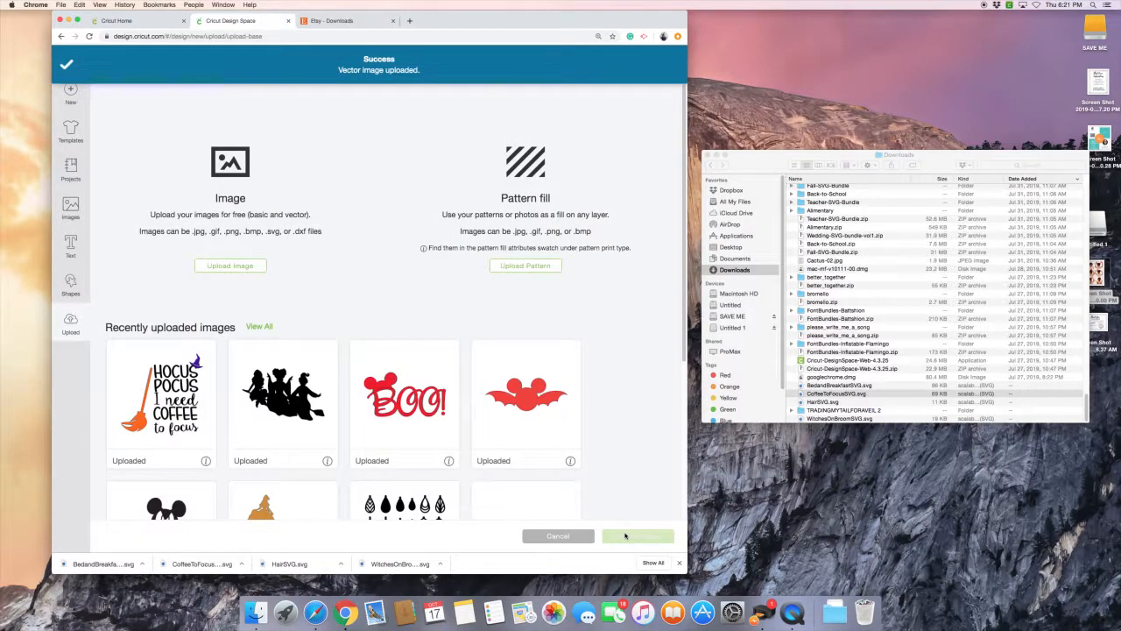
Step: Upload BedandBreakfastSVG.svg from the Downloads window as another image and save it without tags
left_click(230, 266)
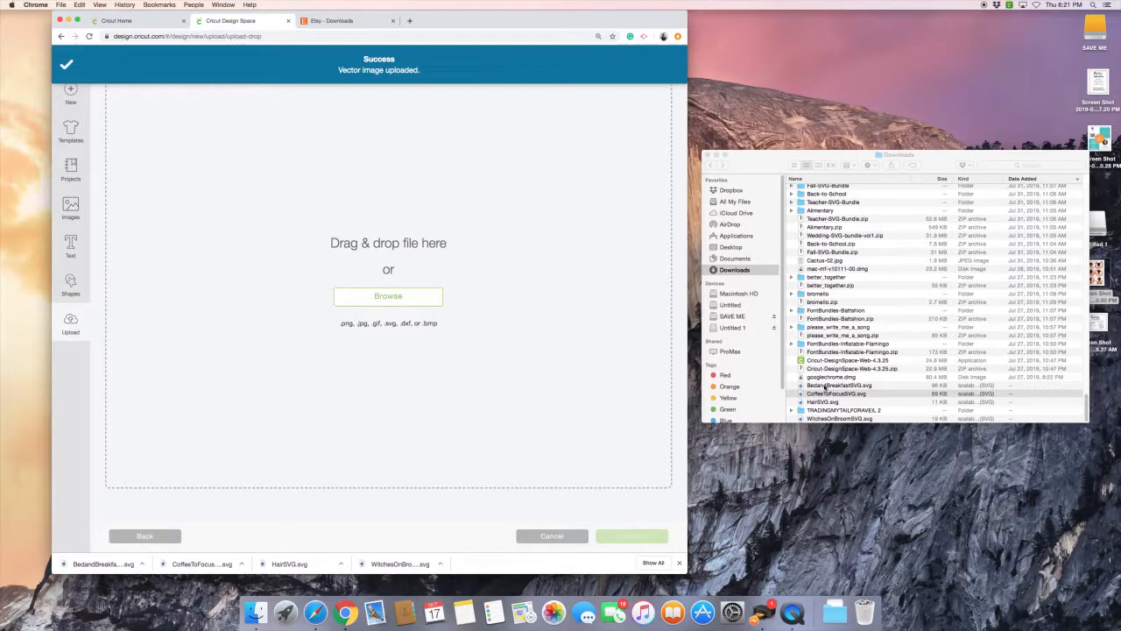
left_click_drag(825, 388, 384, 253)
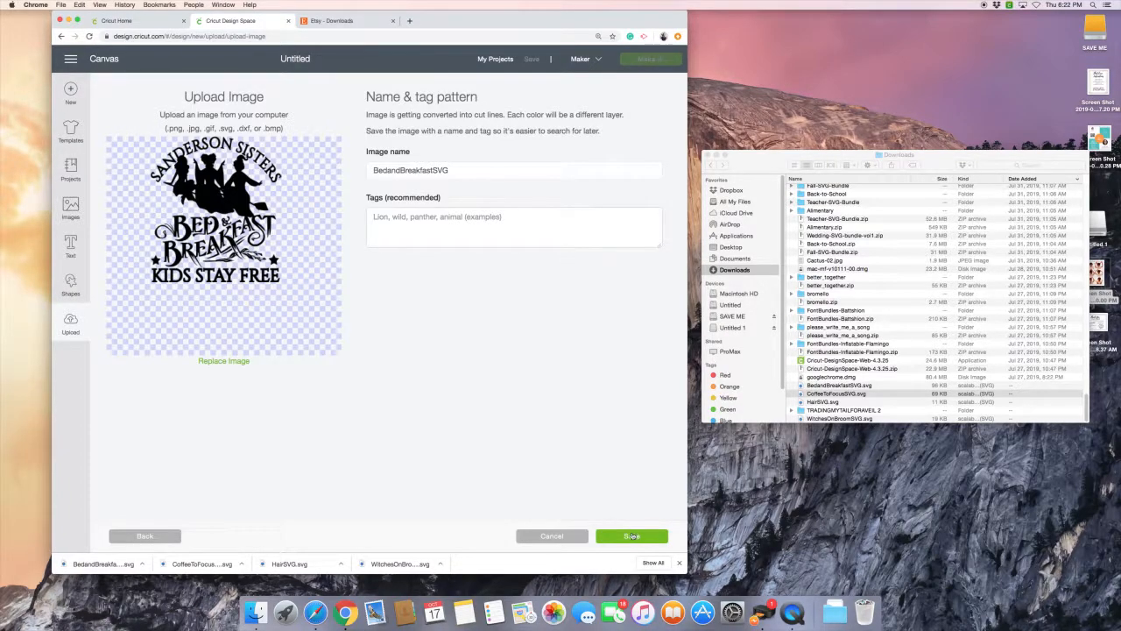
left_click(631, 535)
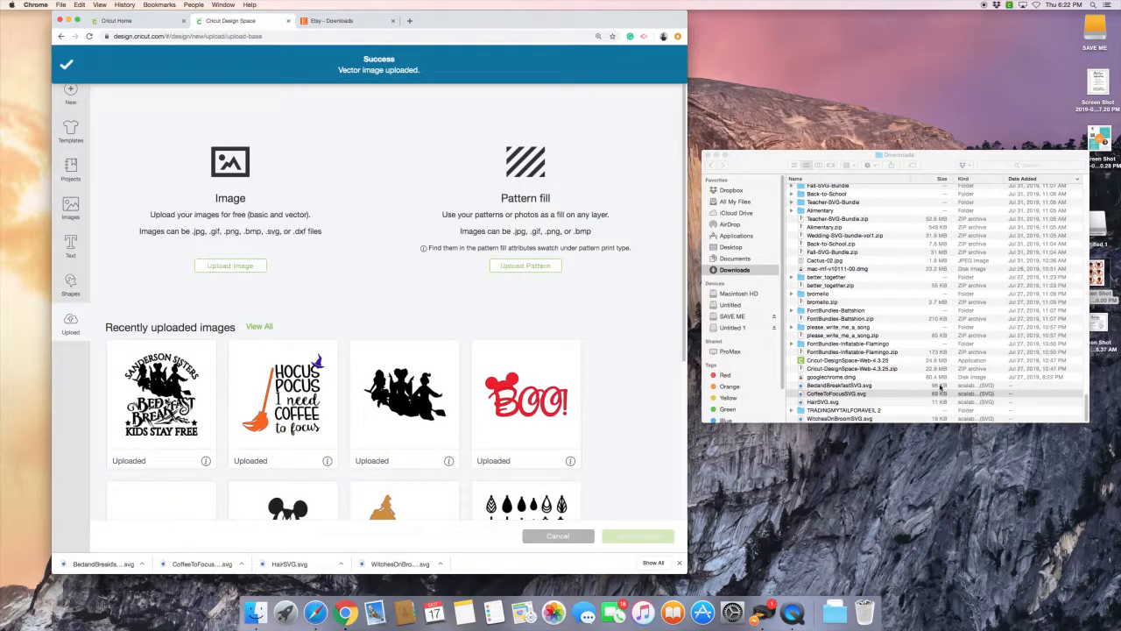
Step: Upload HairSVG.svg from the Downloads window, tag it "Sanderson Sisters" and save it
left_click(234, 267)
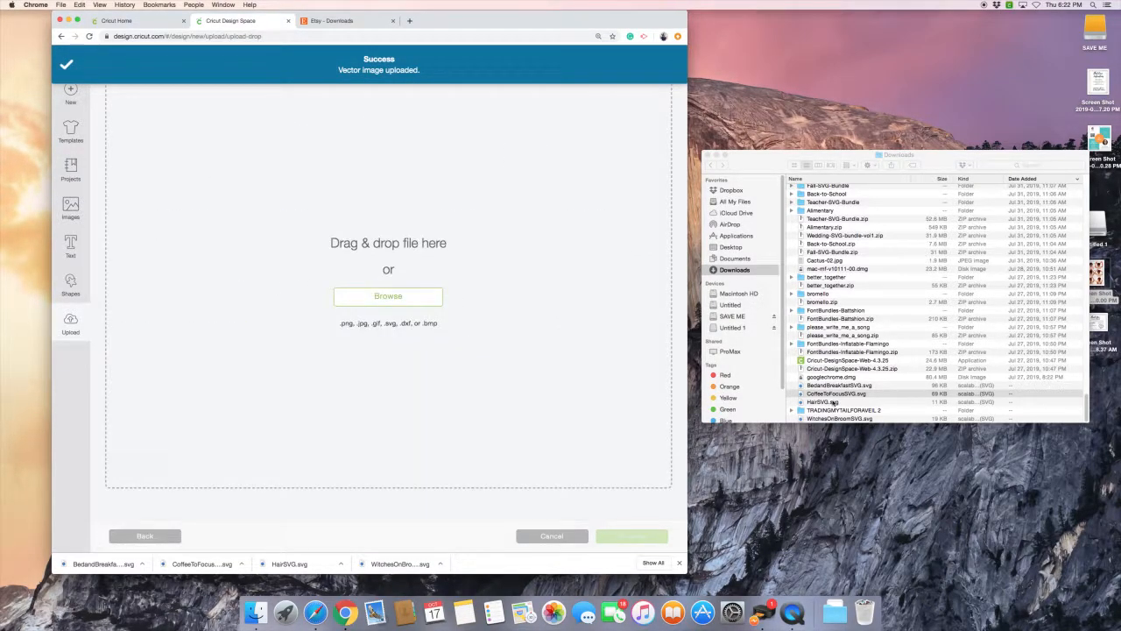
left_click_drag(828, 405, 406, 298)
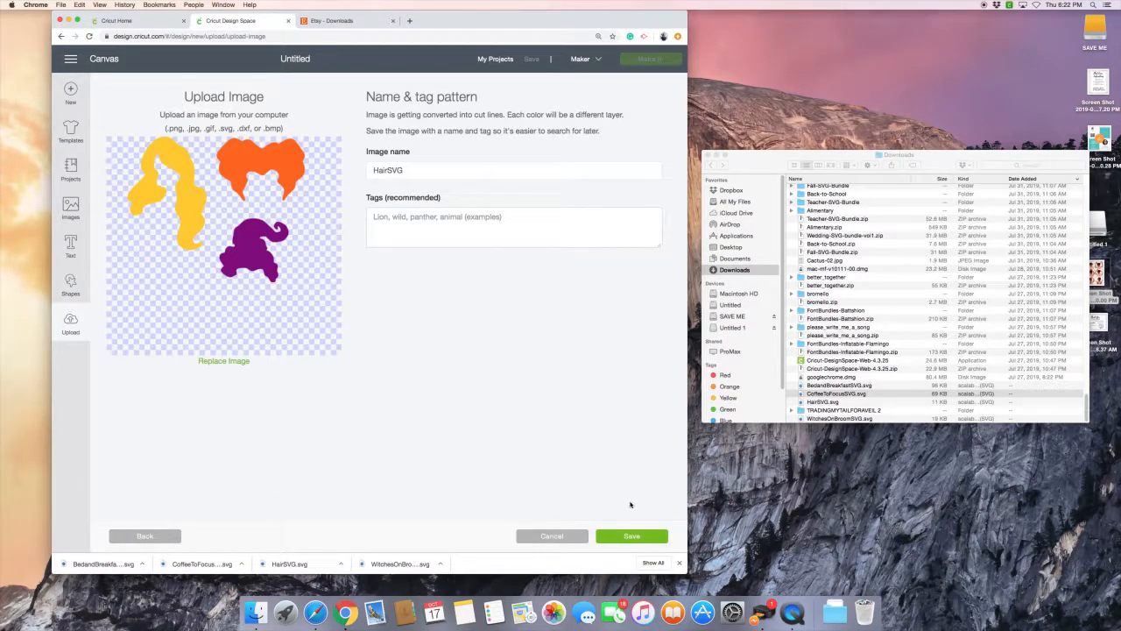
left_click(466, 232)
type("Sand")
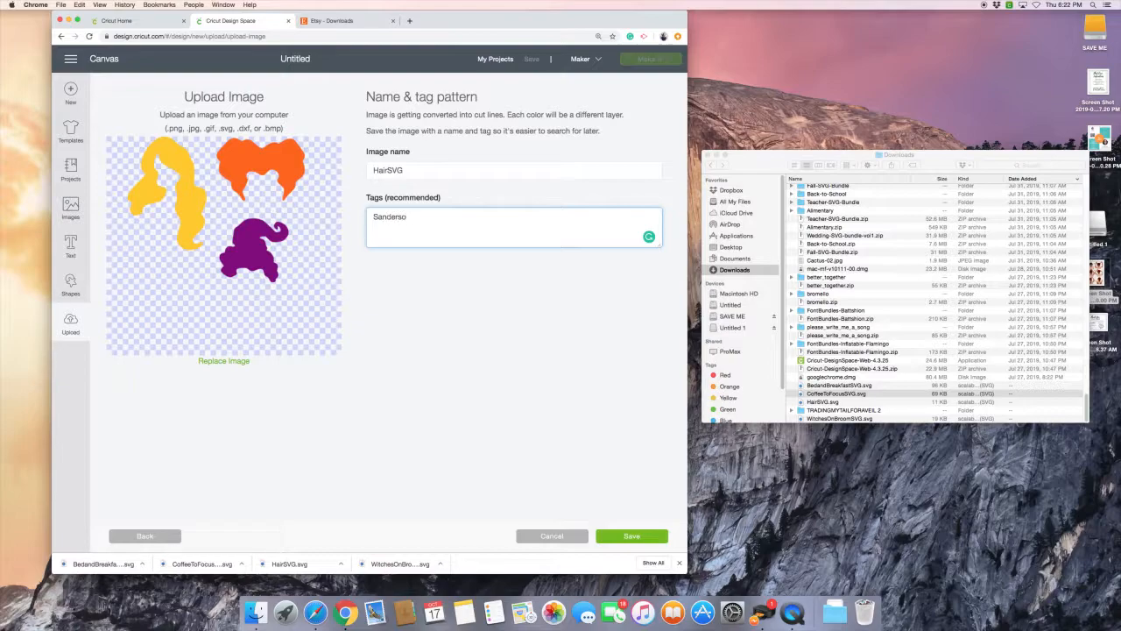
type("ersen Sisters")
left_click(632, 537)
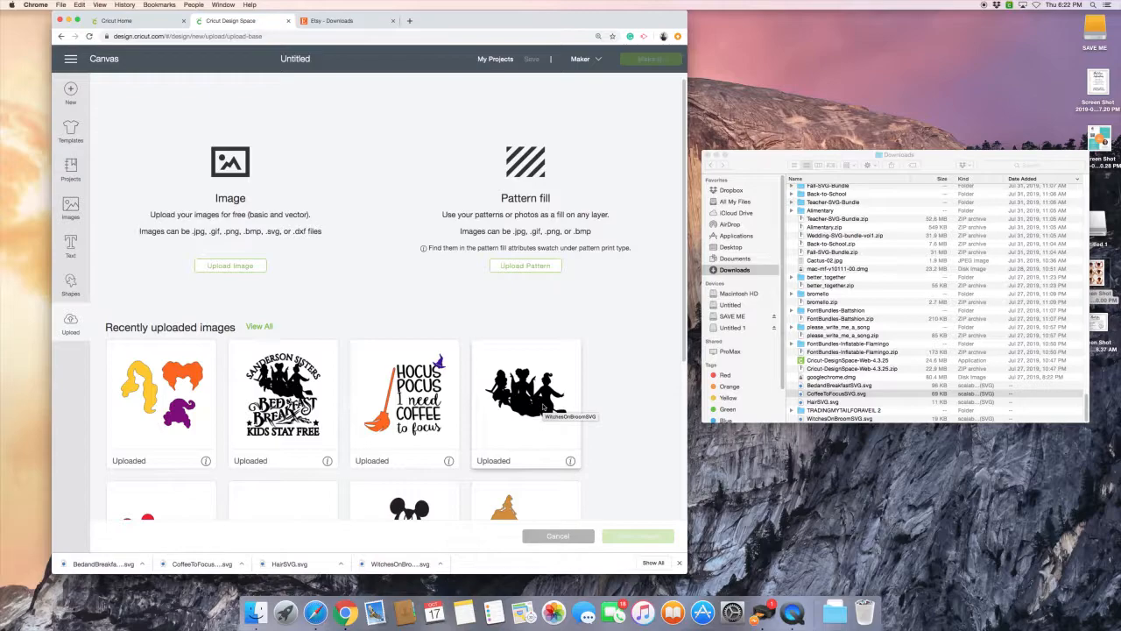
Step: Select the four newly uploaded images and reduce the selection to WitchesOnBroomSVG only
left_click(538, 406)
left_click(410, 396)
left_click(282, 394)
left_click(144, 382)
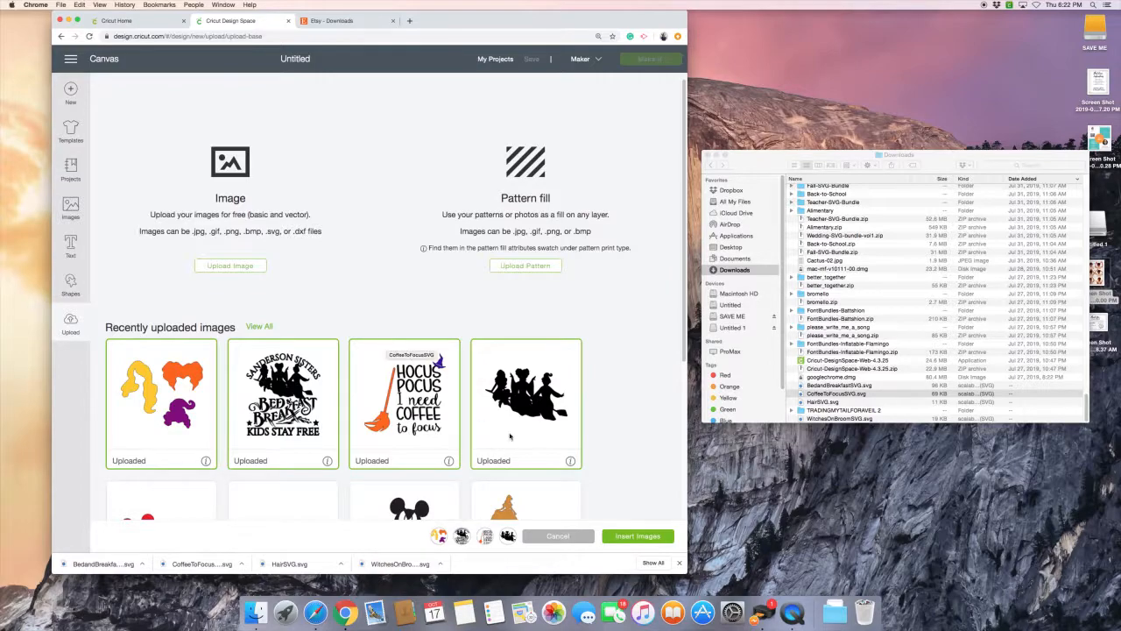
left_click(434, 405)
left_click(326, 403)
left_click(191, 401)
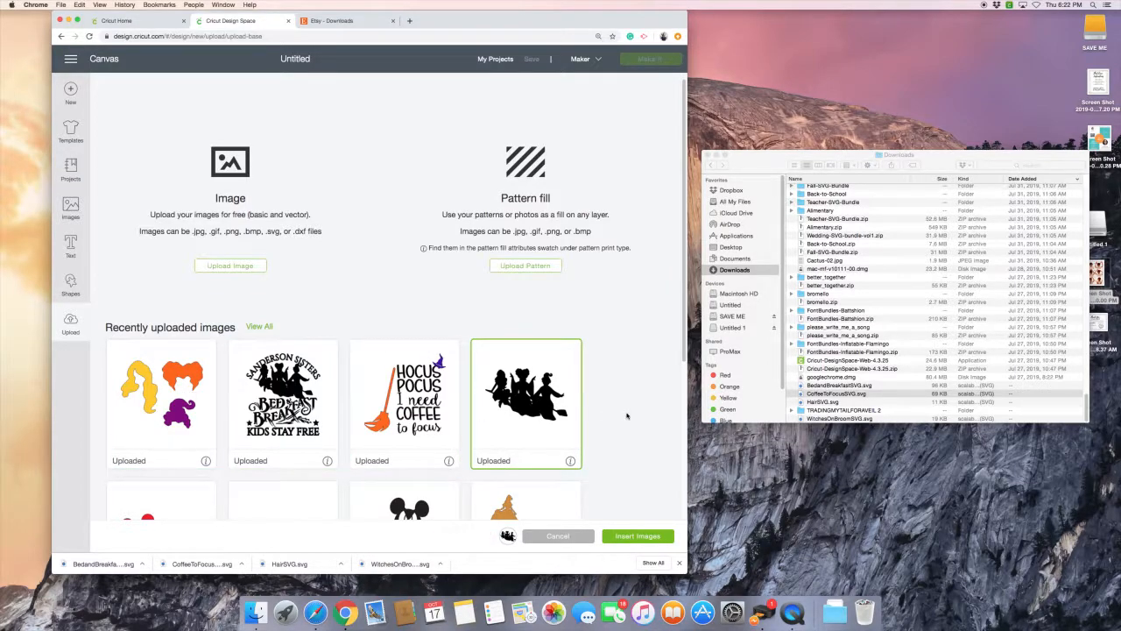
Step: Insert the selected witches image onto the canvas and move it to about X 5.8, Y 4.0
left_click(630, 536)
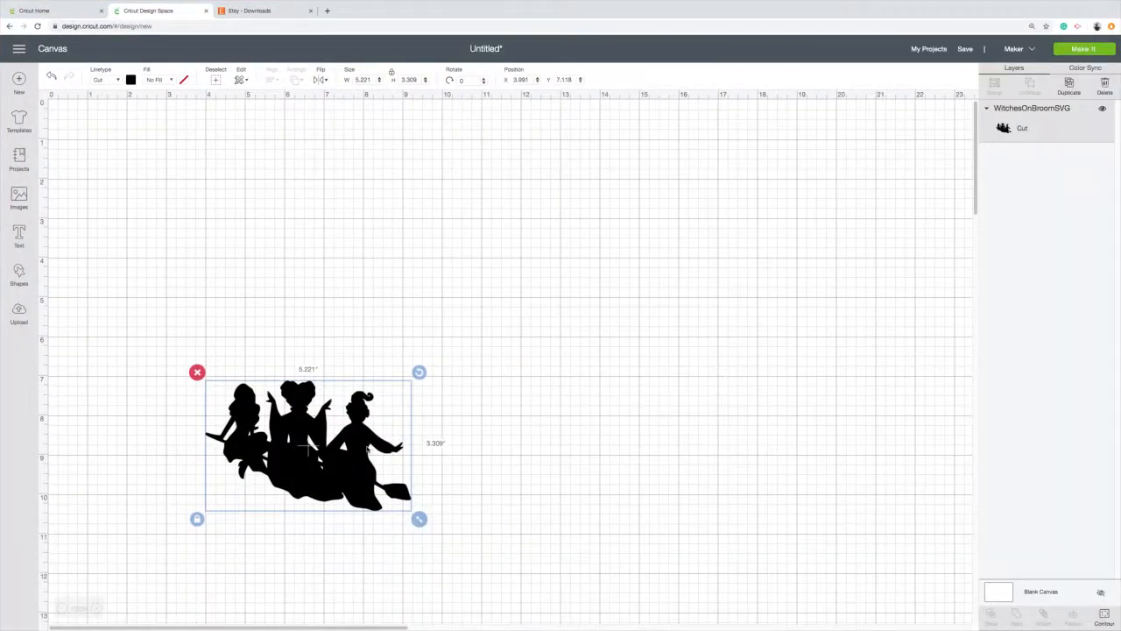
left_click_drag(370, 440, 387, 329)
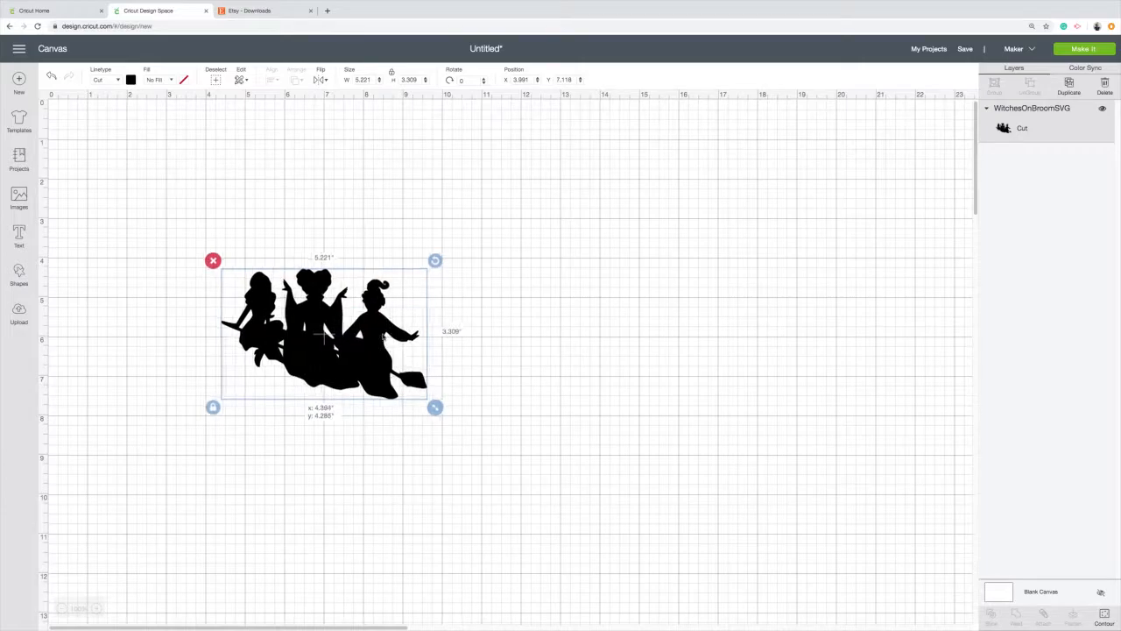
left_click_drag(355, 351, 409, 341)
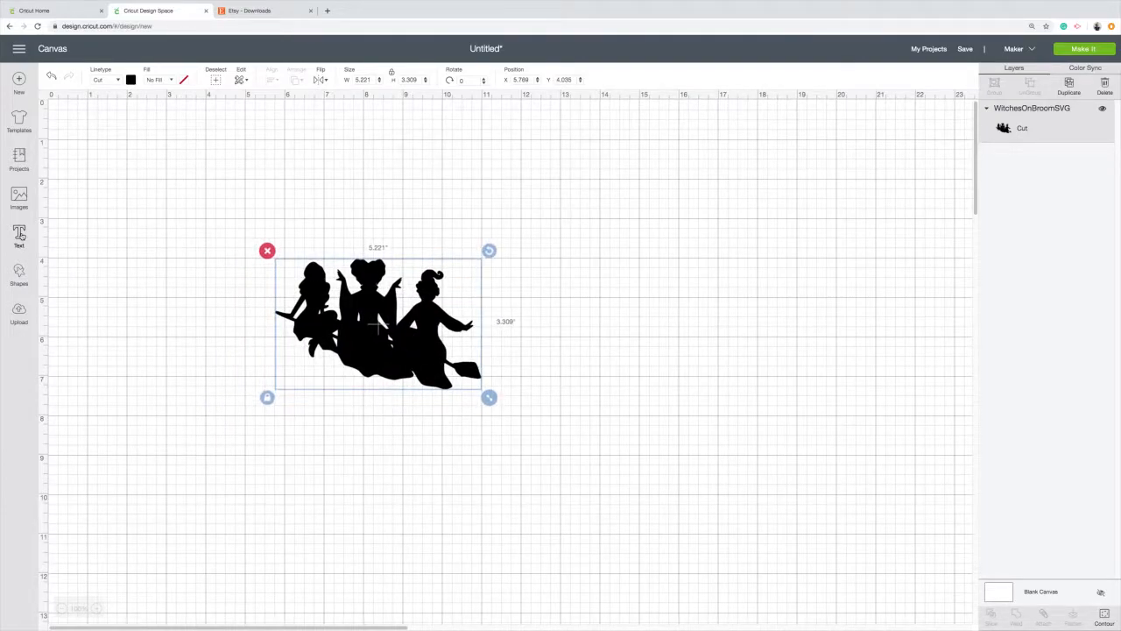
Step: Add a two-line text to the canvas reading "I just took a DNA test," and "turns out I'm 100%"
left_click(20, 234)
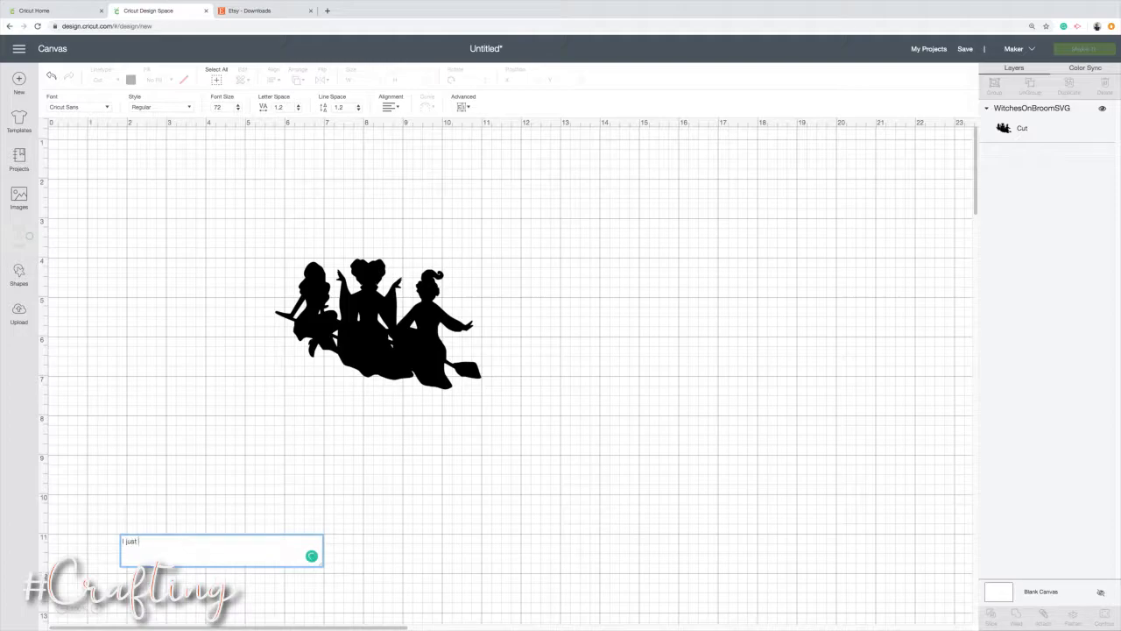
type("k a DNA test.")
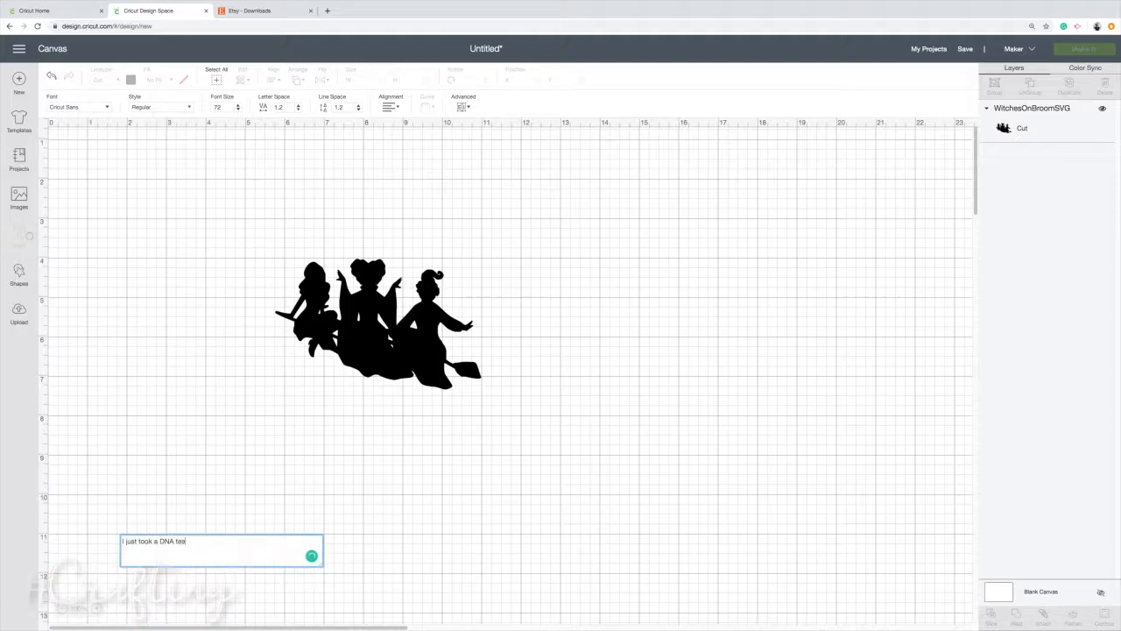
key("Return")
type("tur")
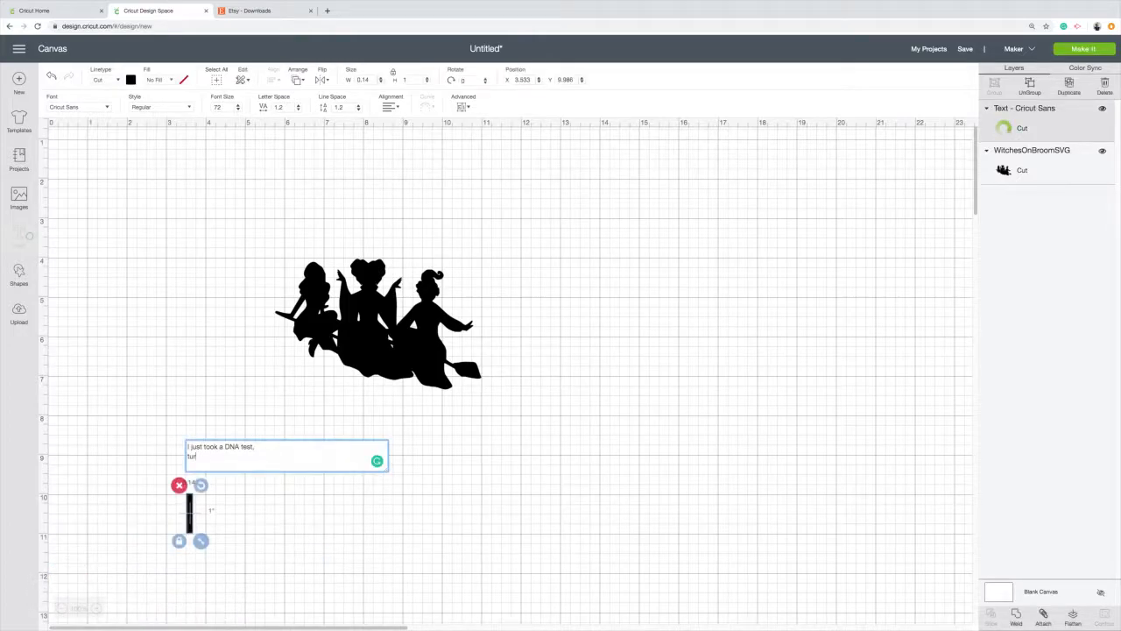
type("ns out I'm 1")
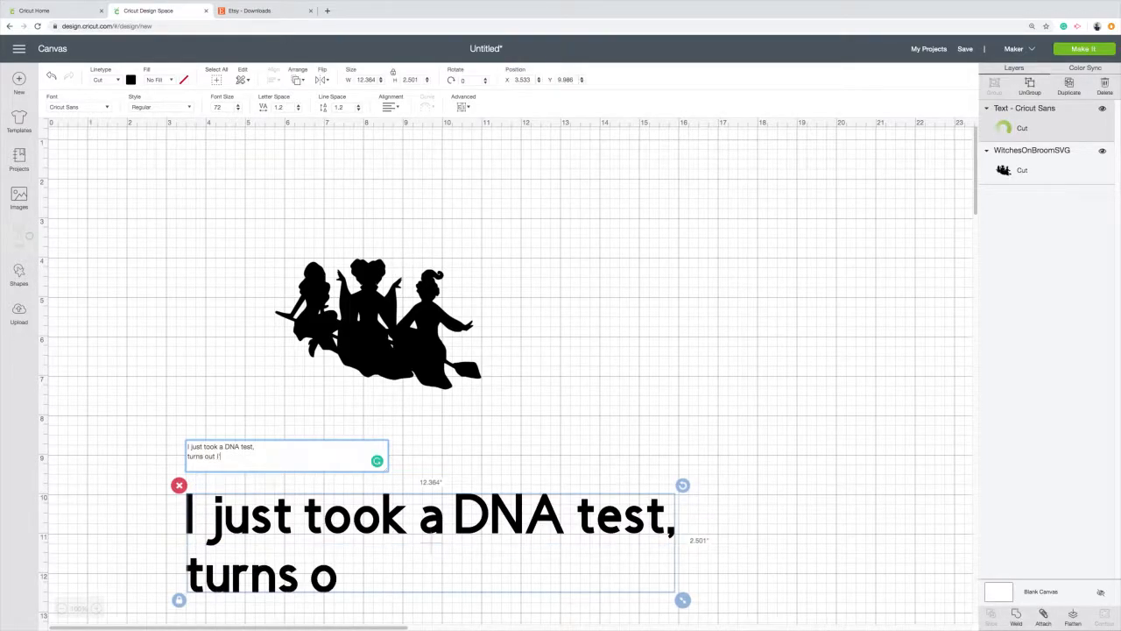
type("00%")
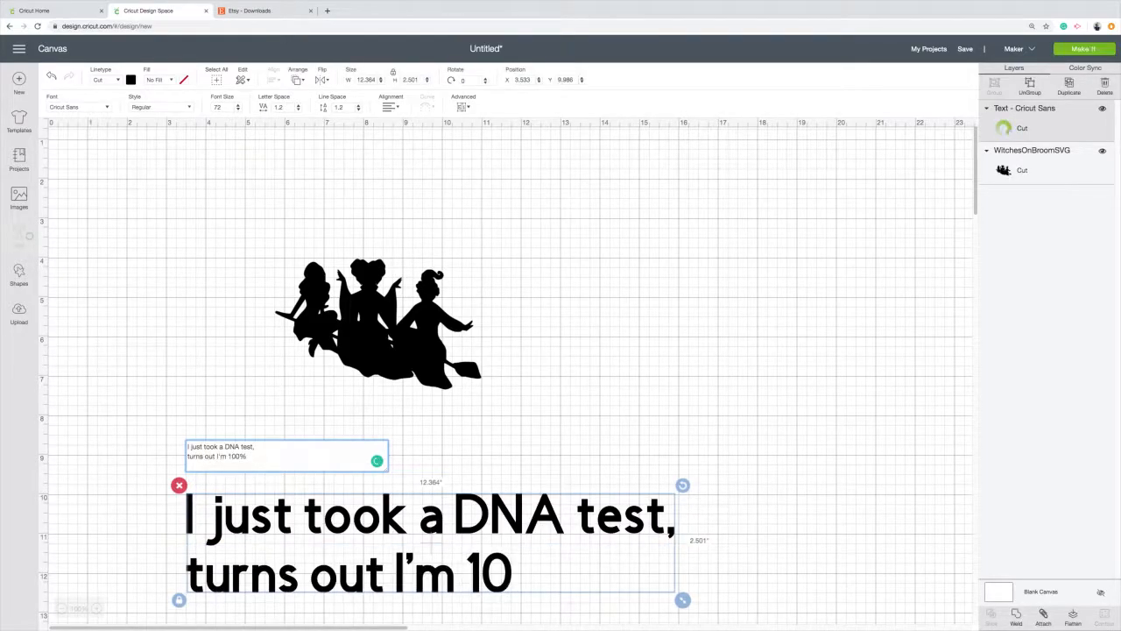
Step: Center-align the two-line text, place it above the witches at about X 2.8, Y 1.5, and lower the witches to about Y 5.0
left_click(392, 107)
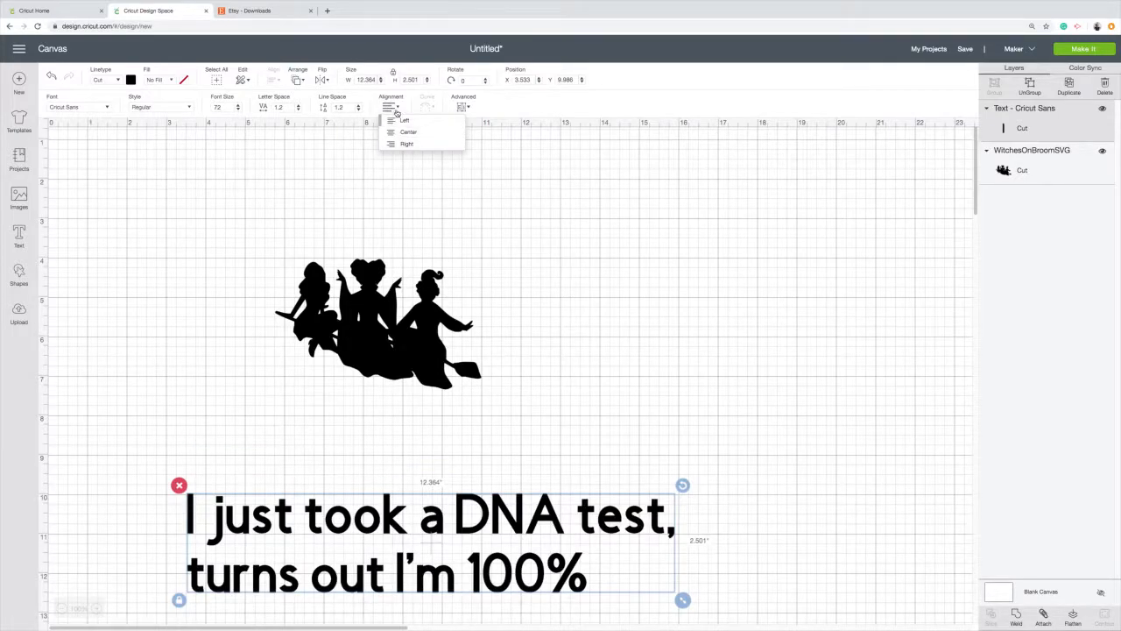
left_click(398, 133)
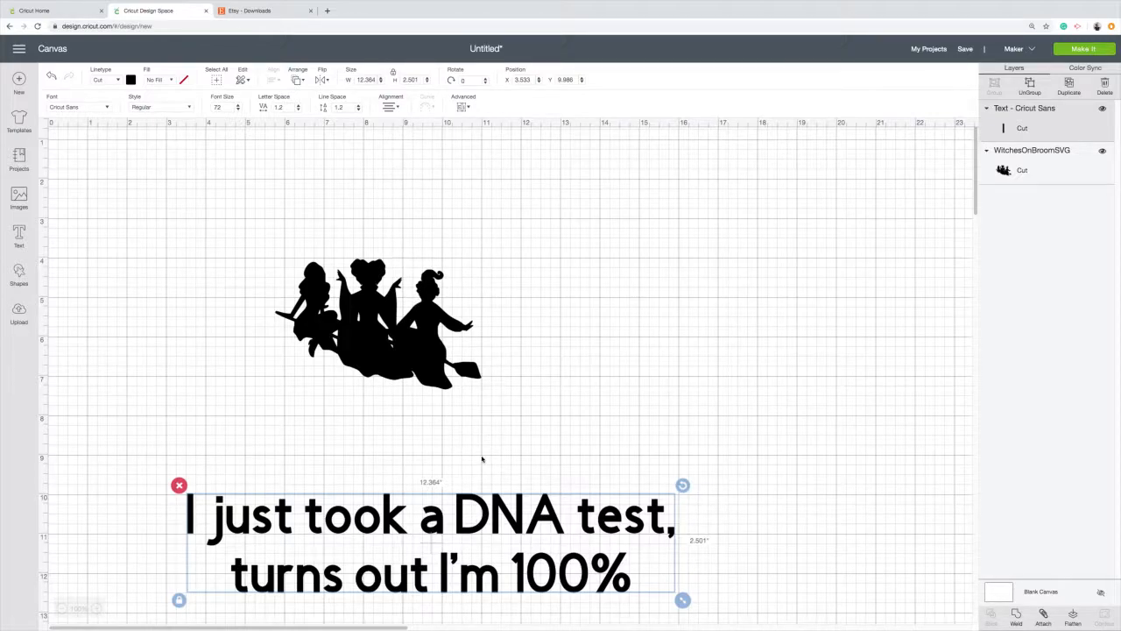
left_click_drag(437, 508, 408, 176)
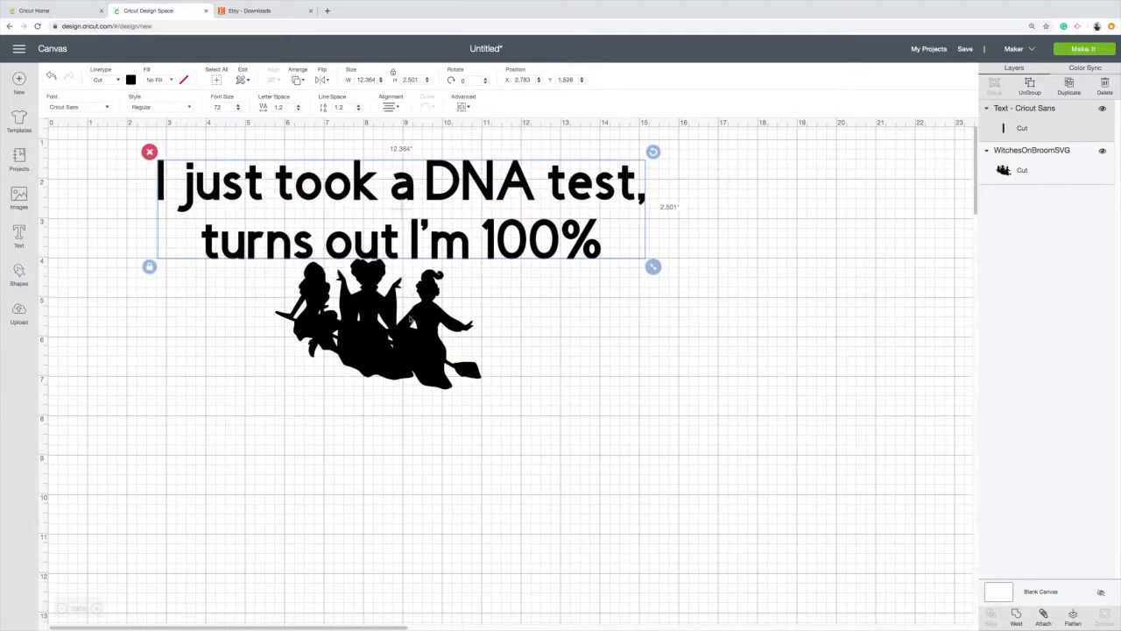
left_click_drag(408, 319, 417, 360)
Step: Cut the second line "turns out I'm 100%" from the text so it holds only "I just took a DNA test,"
left_click(437, 190)
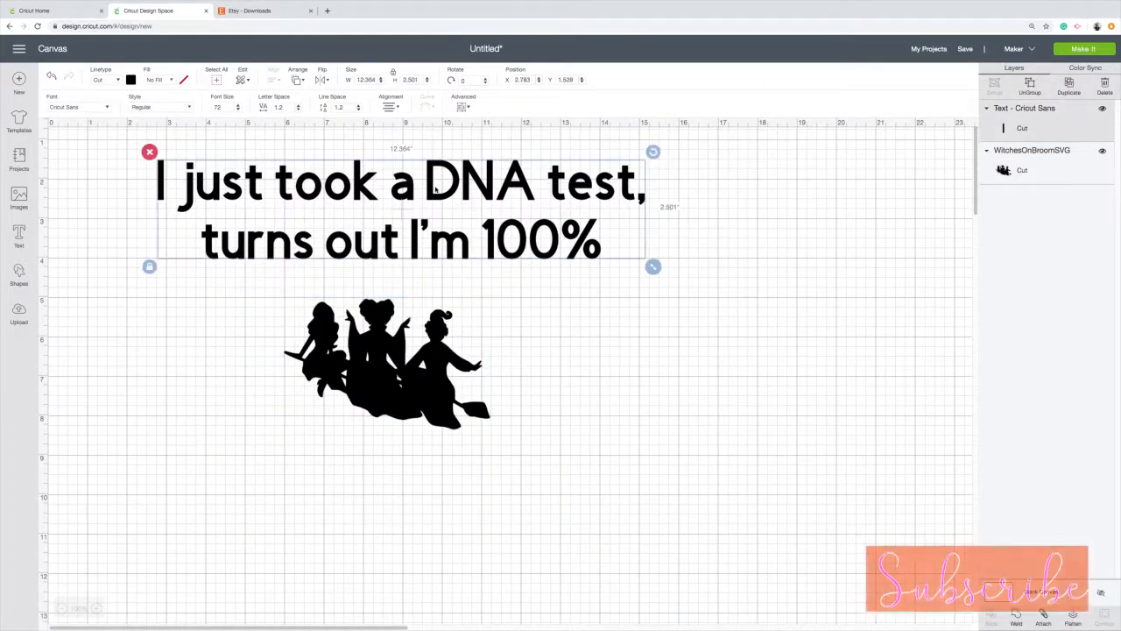
double_click(442, 236)
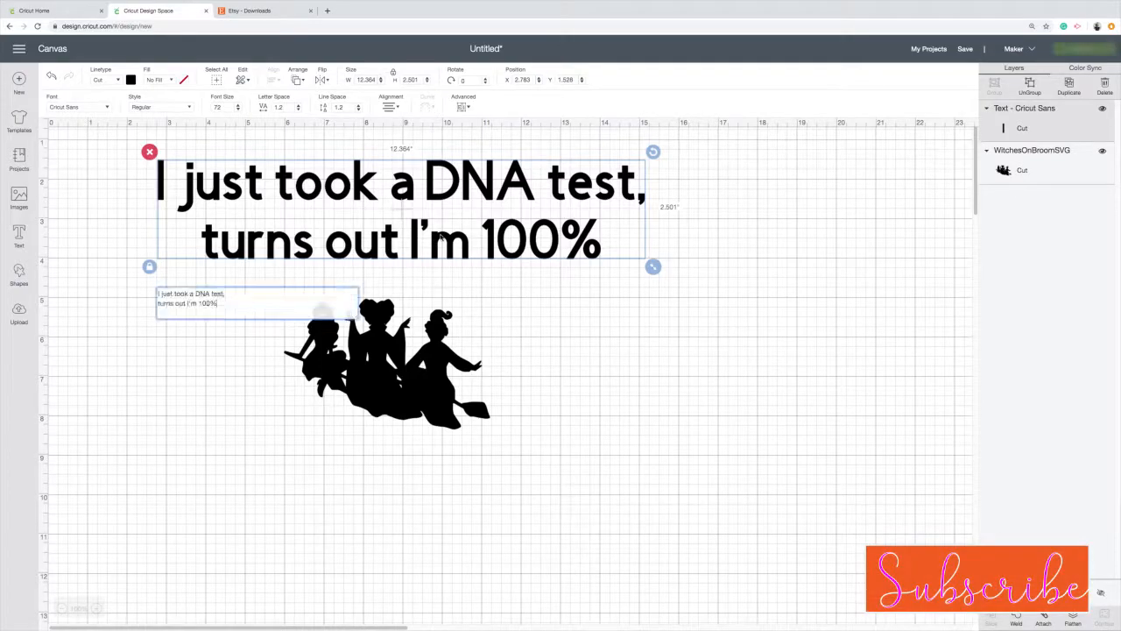
left_click_drag(228, 306, 156, 303)
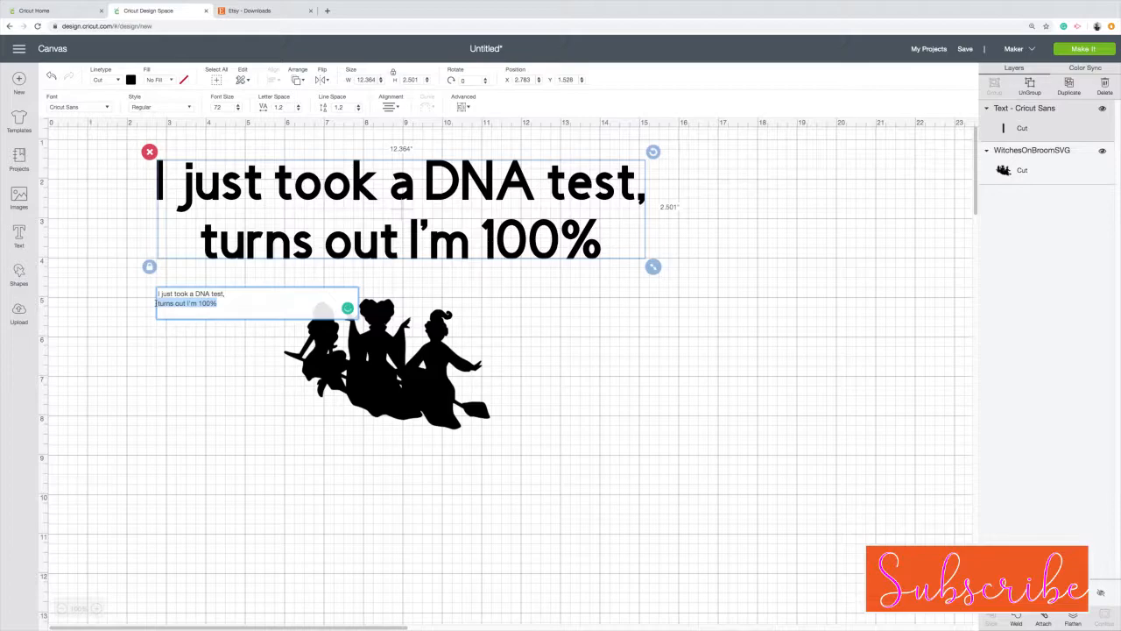
left_click_drag(227, 302, 156, 303)
key("ctrl+x")
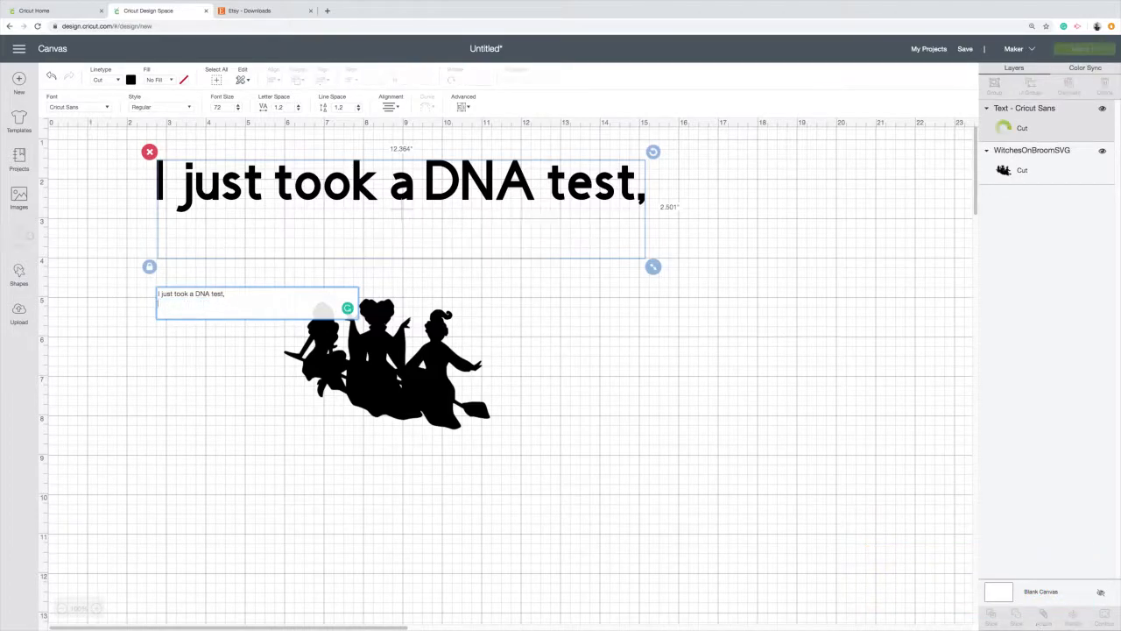
left_click(598, 310)
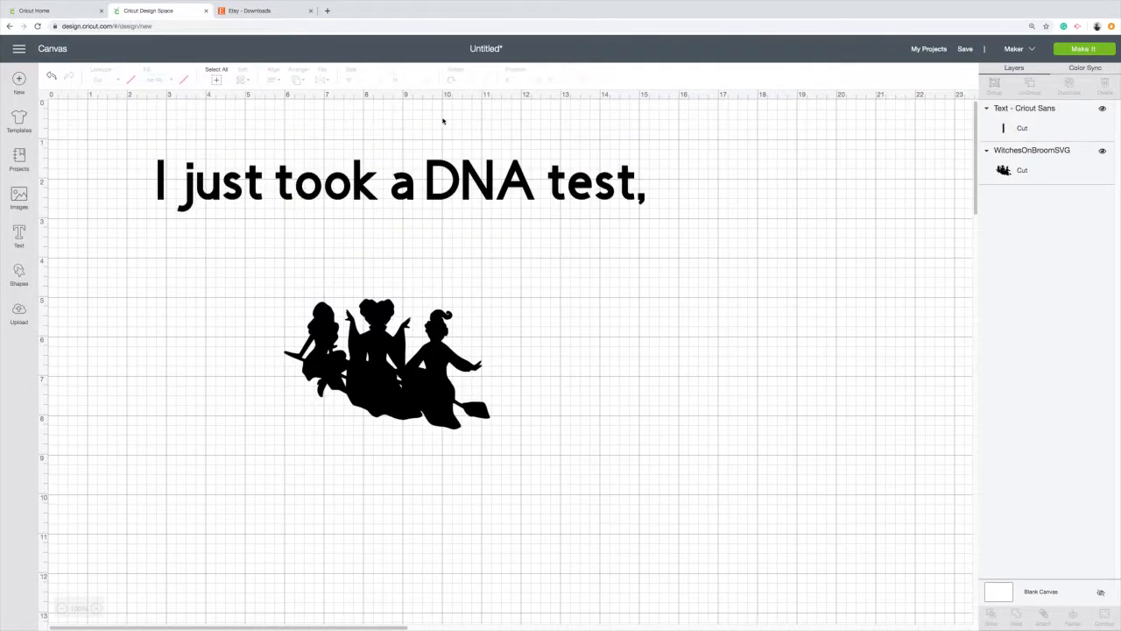
Step: Curve the "I just took a DNA test," text into an upward arch with a diameter of 24.314
left_click(409, 184)
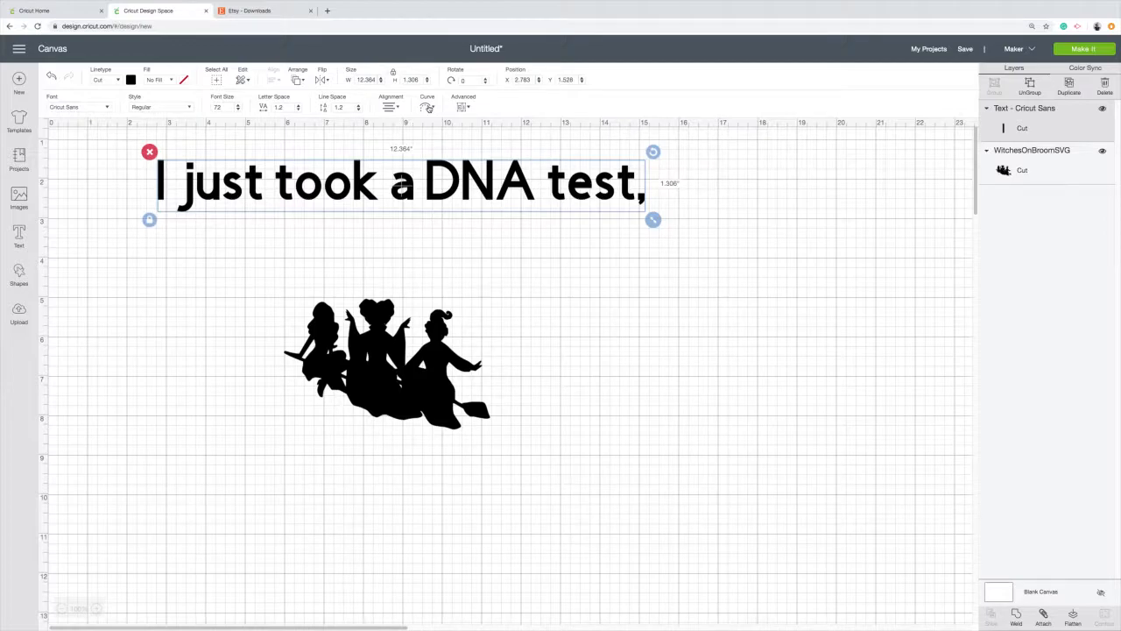
left_click(428, 107)
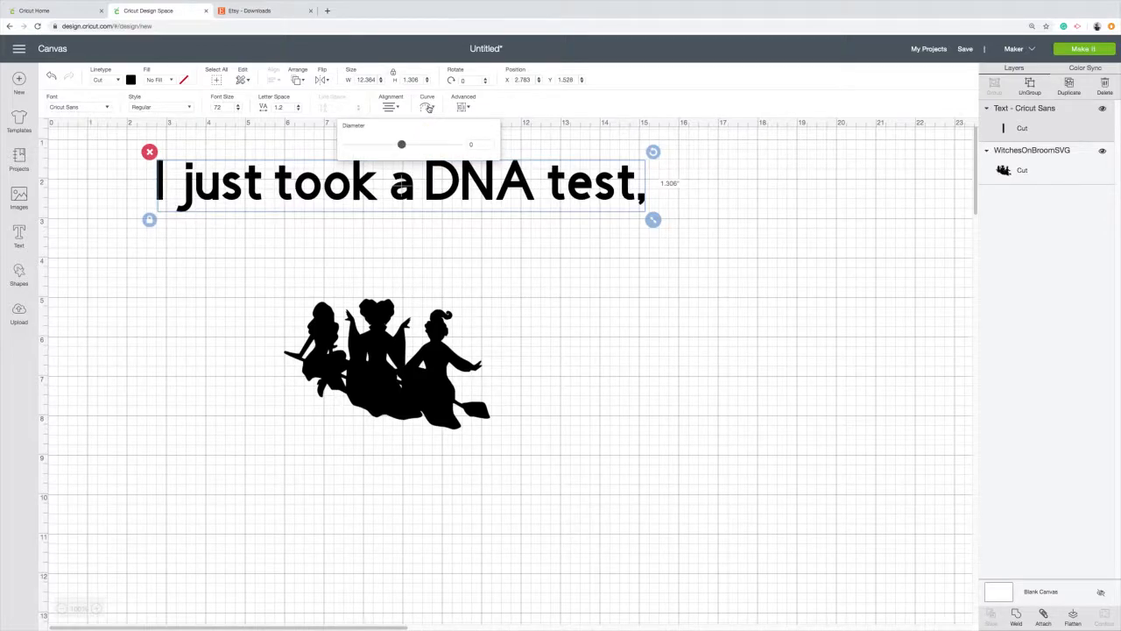
left_click_drag(401, 144, 423, 144)
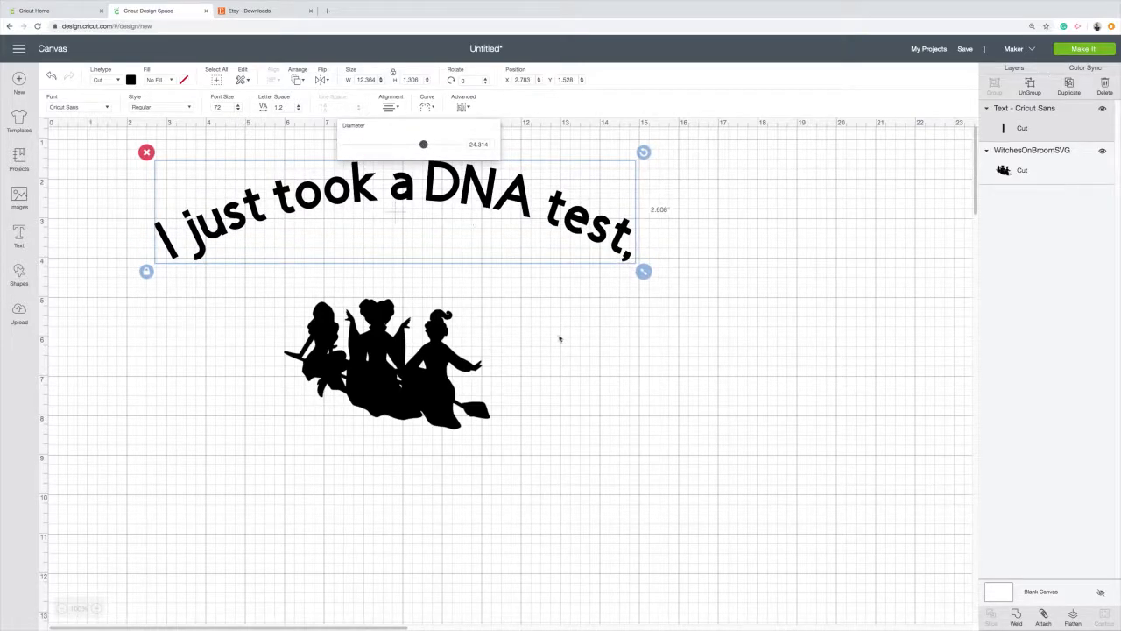
Step: Enlarge the witches image to about 8.64 by 5.48 inches and center it under the arched text at about X 4.6, Y 5.1
left_click(429, 379)
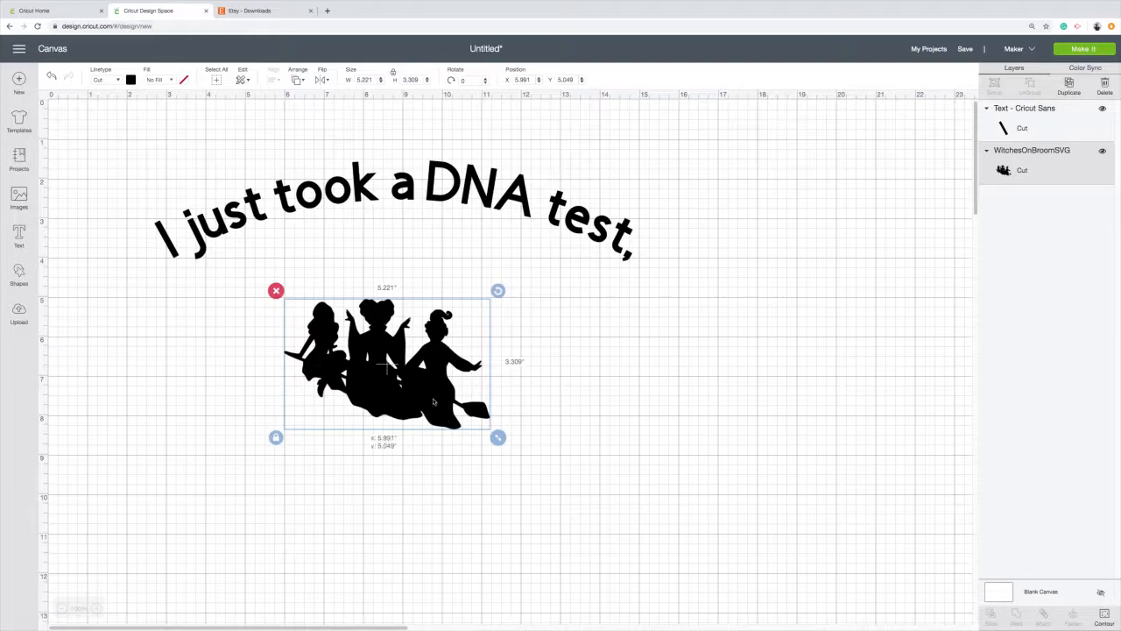
left_click_drag(435, 404, 379, 368)
left_click_drag(443, 395, 576, 480)
left_click_drag(461, 367, 465, 409)
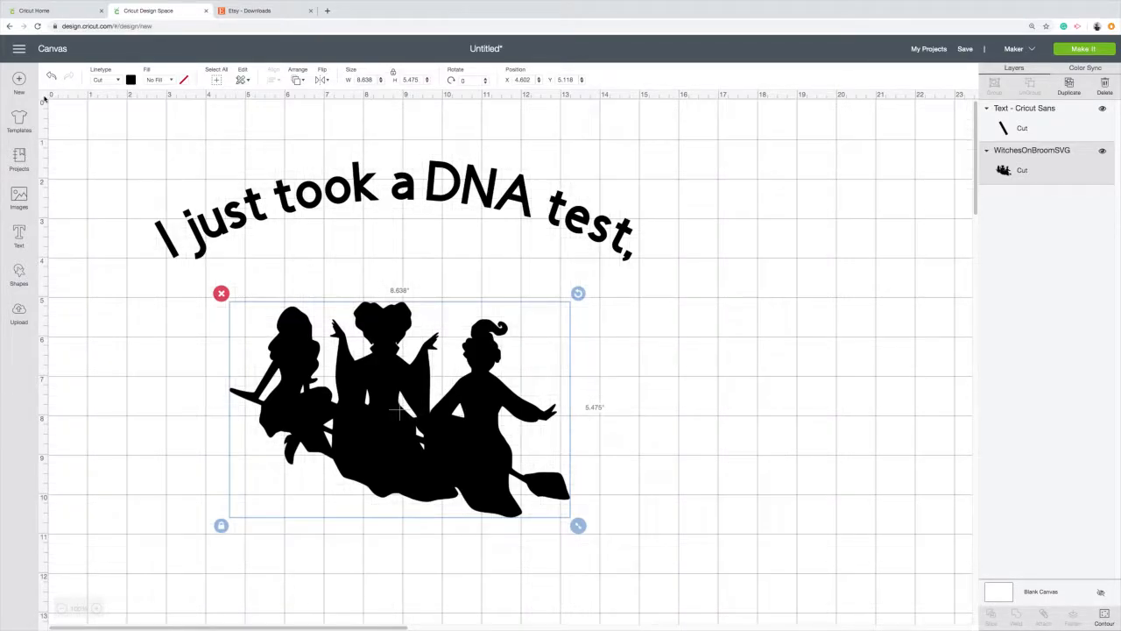
Step: Turn off the canvas gridlines
left_click(44, 99)
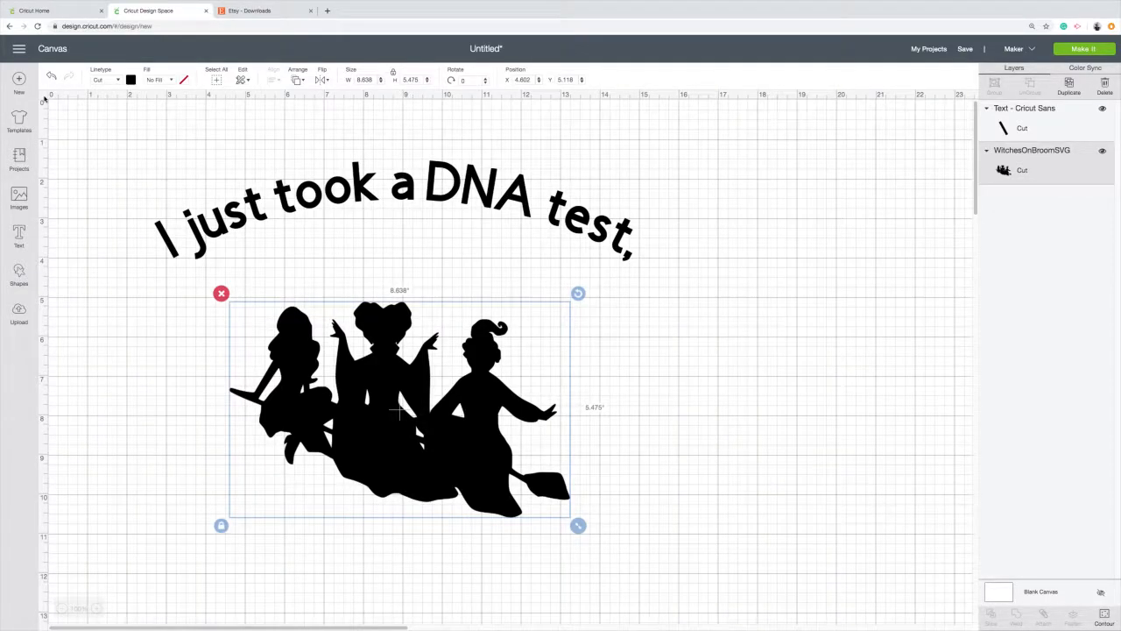
left_click(43, 99)
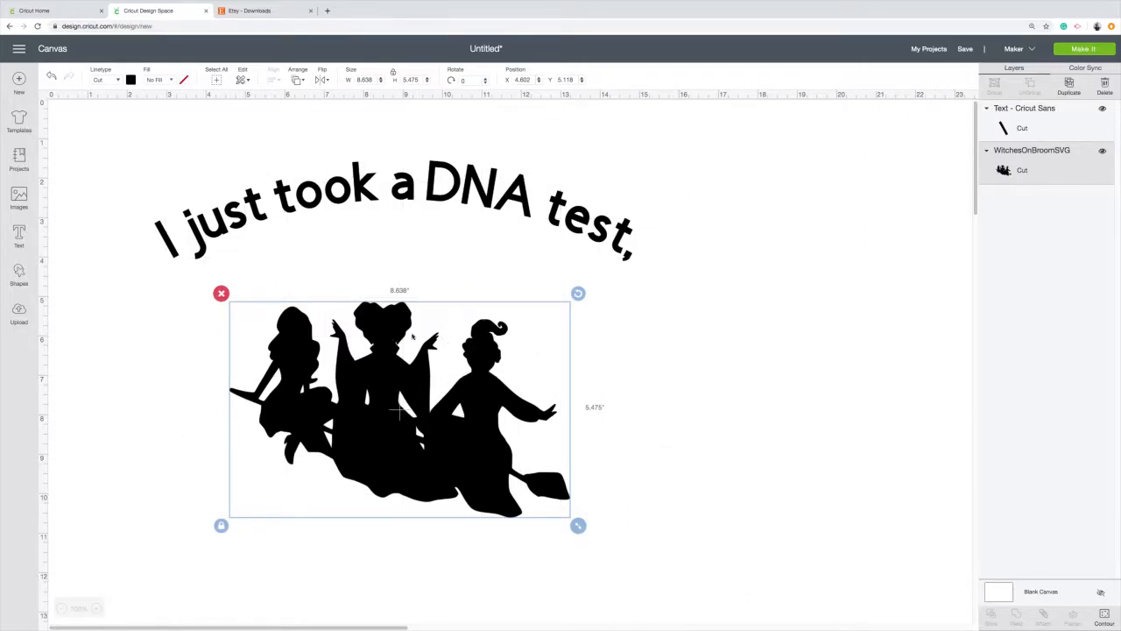
Step: Enlarge the witches image slightly to about 8.92 inches wide and reposition it at about X 4.8, Y 5.2
mouse_move(464, 398)
left_mouse_down()
mouse_move(476, 383)
mouse_move(474, 409)
left_mouse_up()
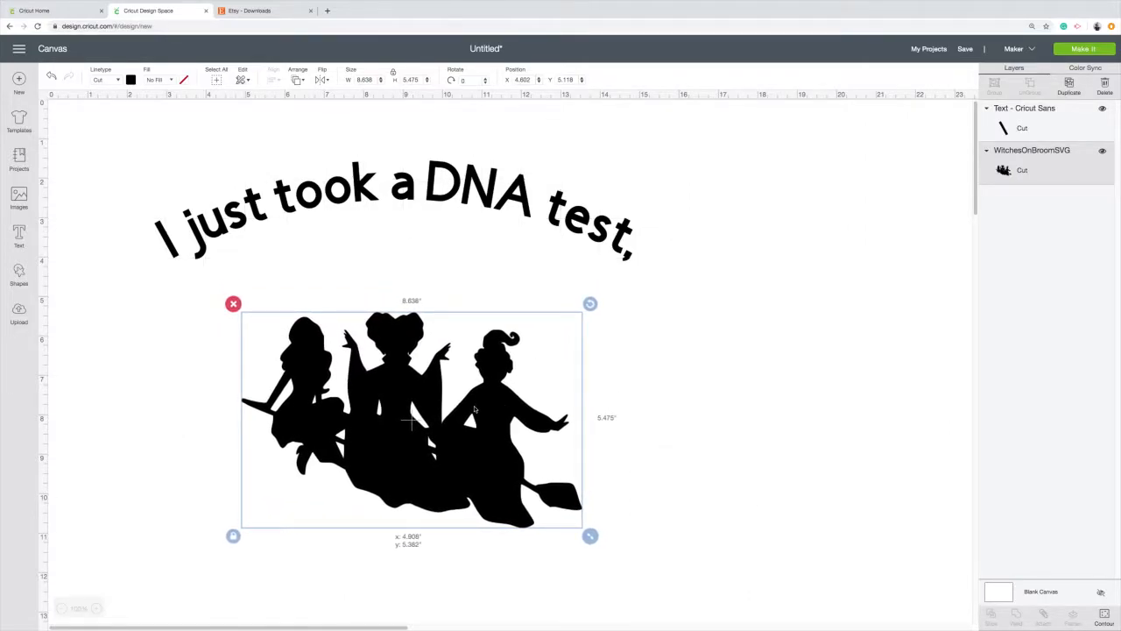
left_click_drag(591, 535, 601, 544)
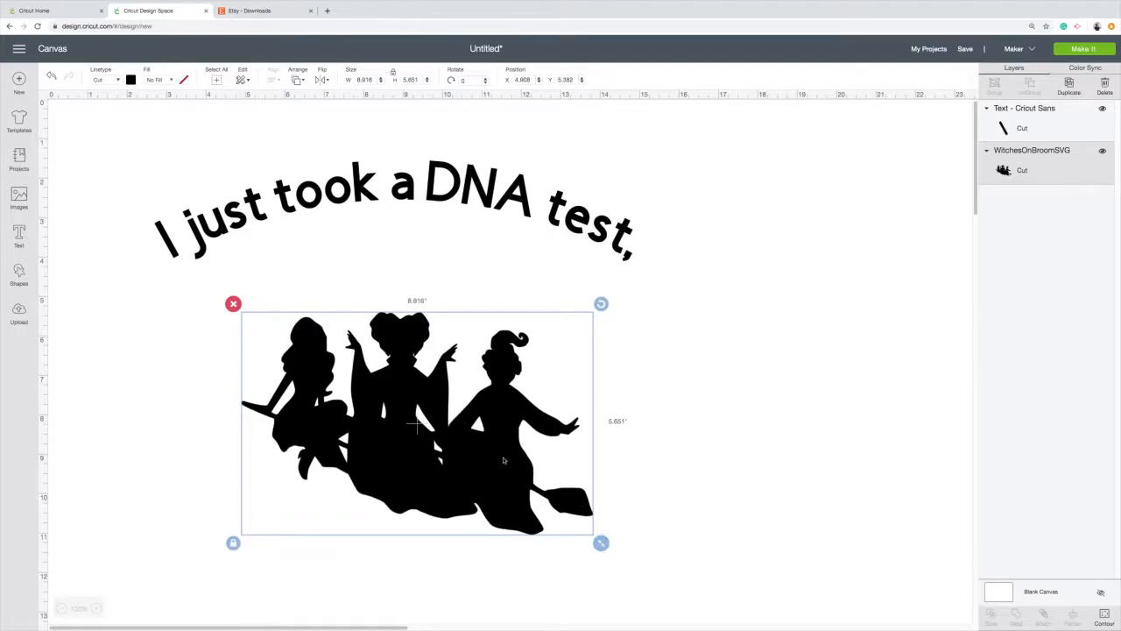
left_click_drag(503, 461, 499, 454)
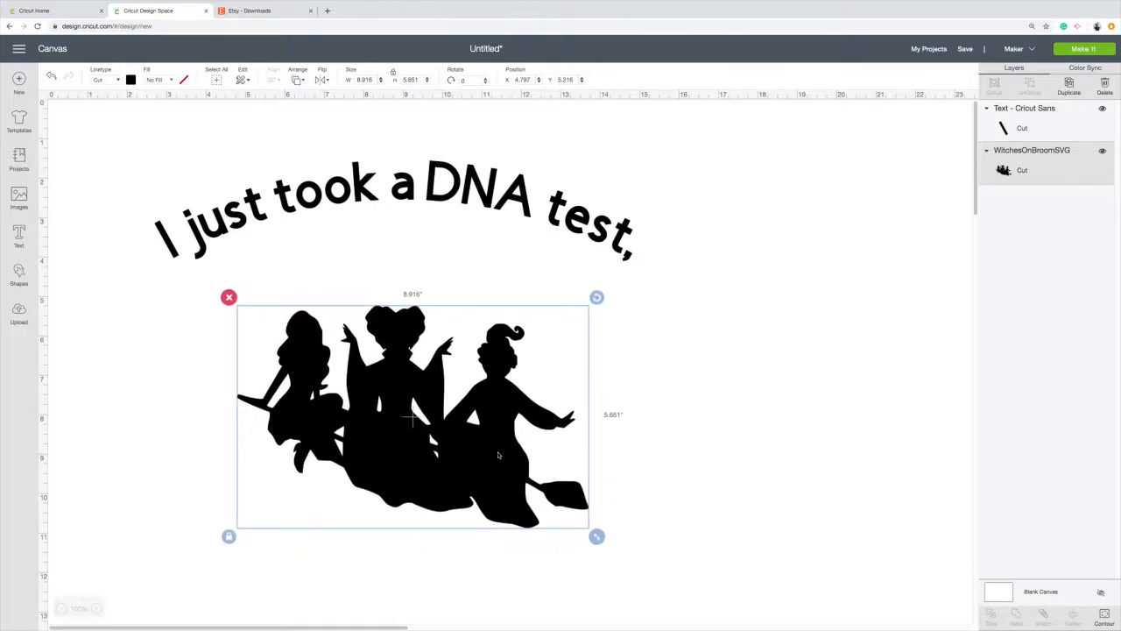
left_click(737, 426)
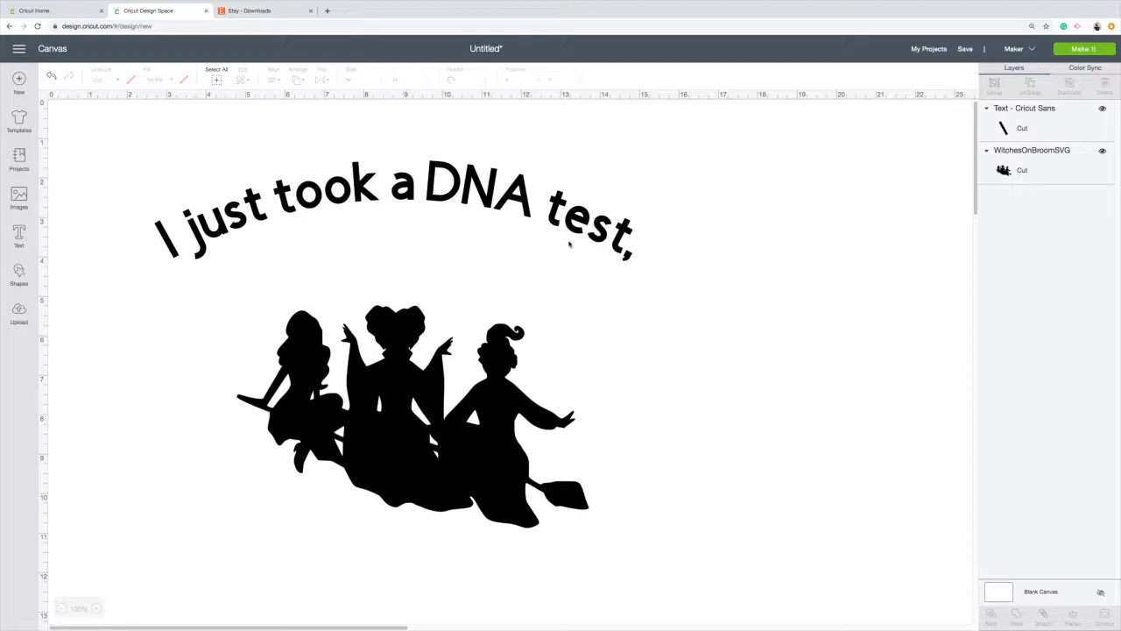
Step: Add a separate text object reading "turns out I'm 100%"
left_click(19, 235)
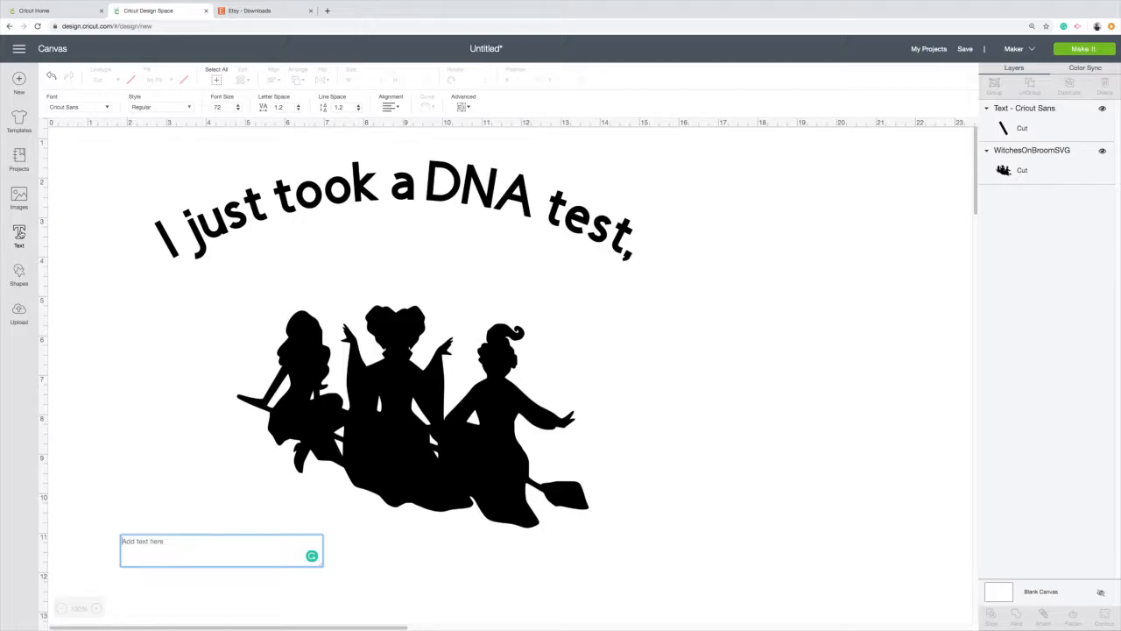
type("turns ou")
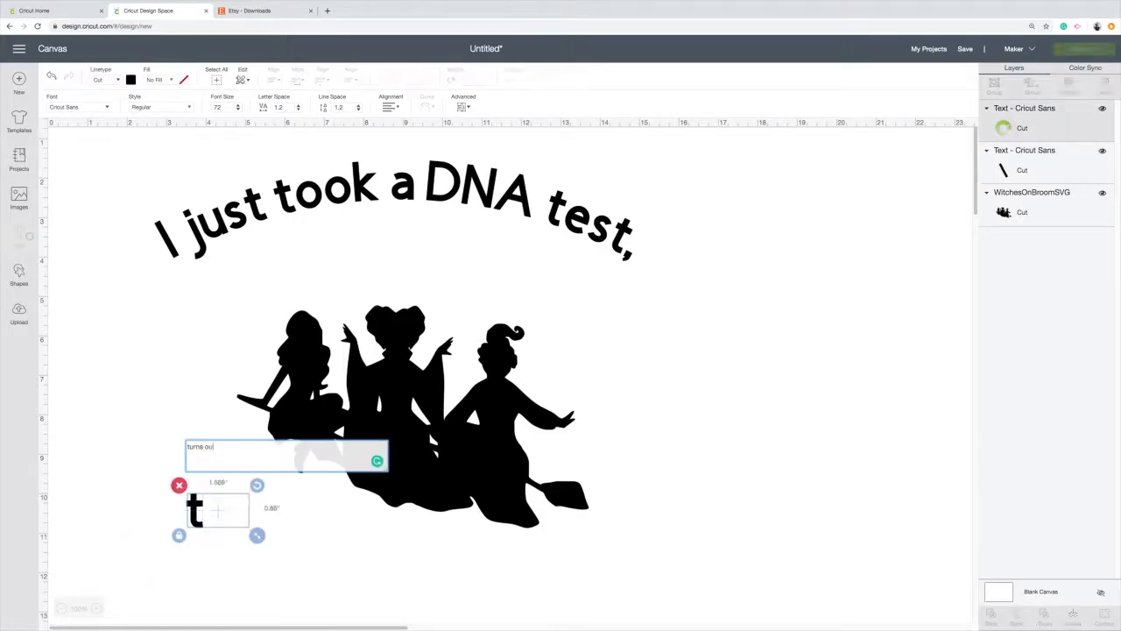
type("t I'm 10")
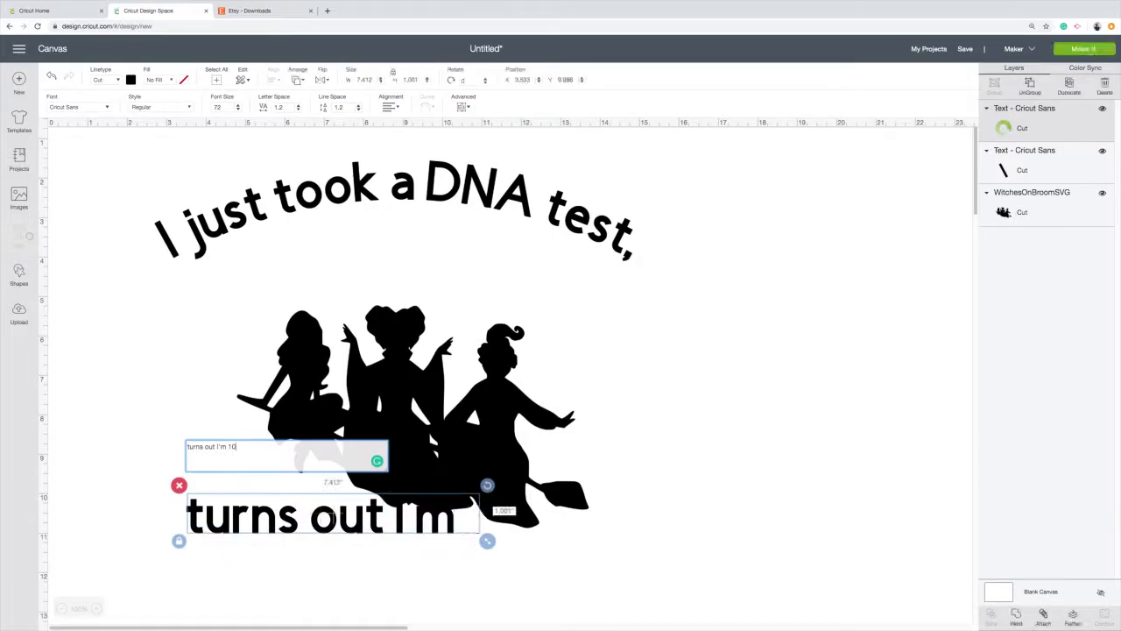
type("0%")
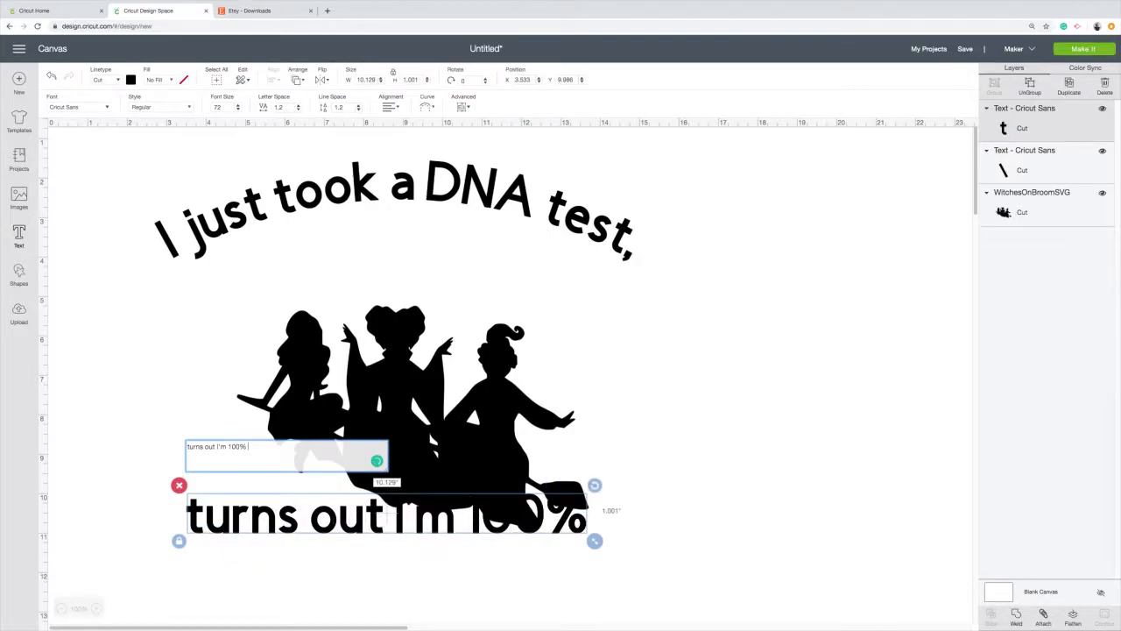
Step: Place the "turns out I'm 100%" text beneath the arched line at about X 4.0, Y 3.6 and move the witches image lower
left_click_drag(442, 524, 459, 256)
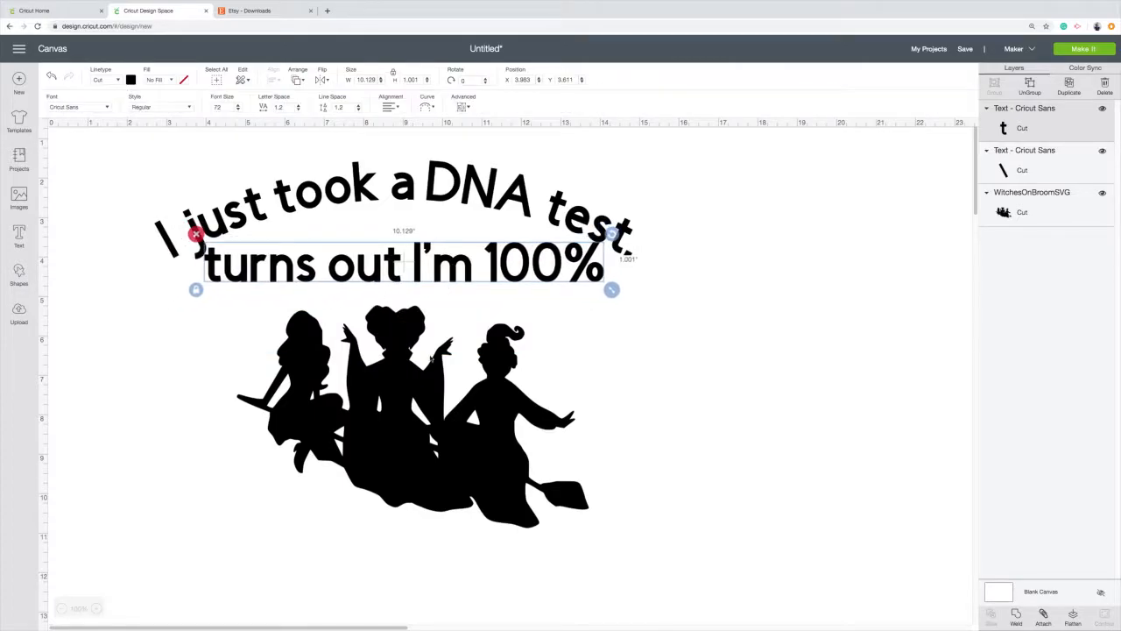
left_click(416, 410)
left_click(396, 267)
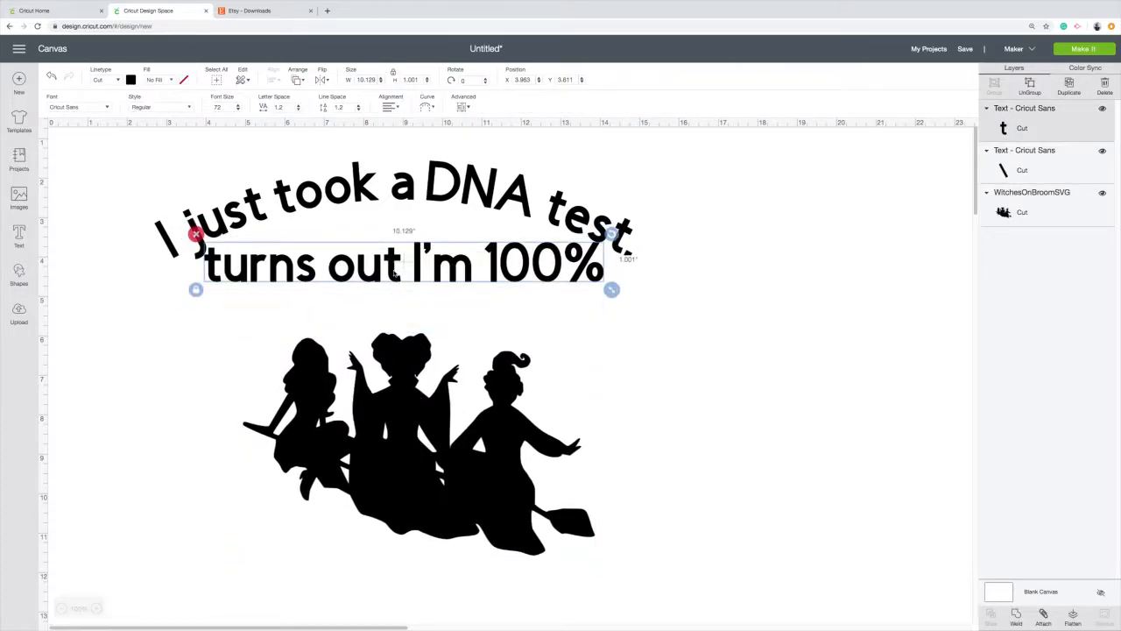
Step: Copy the curve diameter value of the "I just took a DNA test," text and select the "turns out I'm 100%" text
left_click(396, 195)
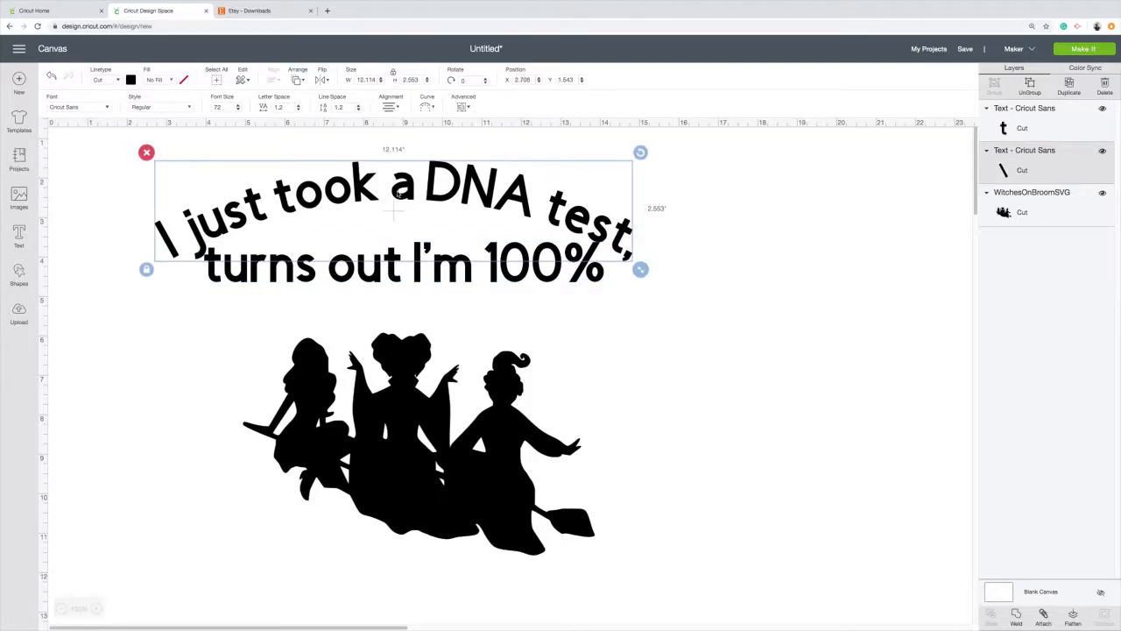
left_click(427, 107)
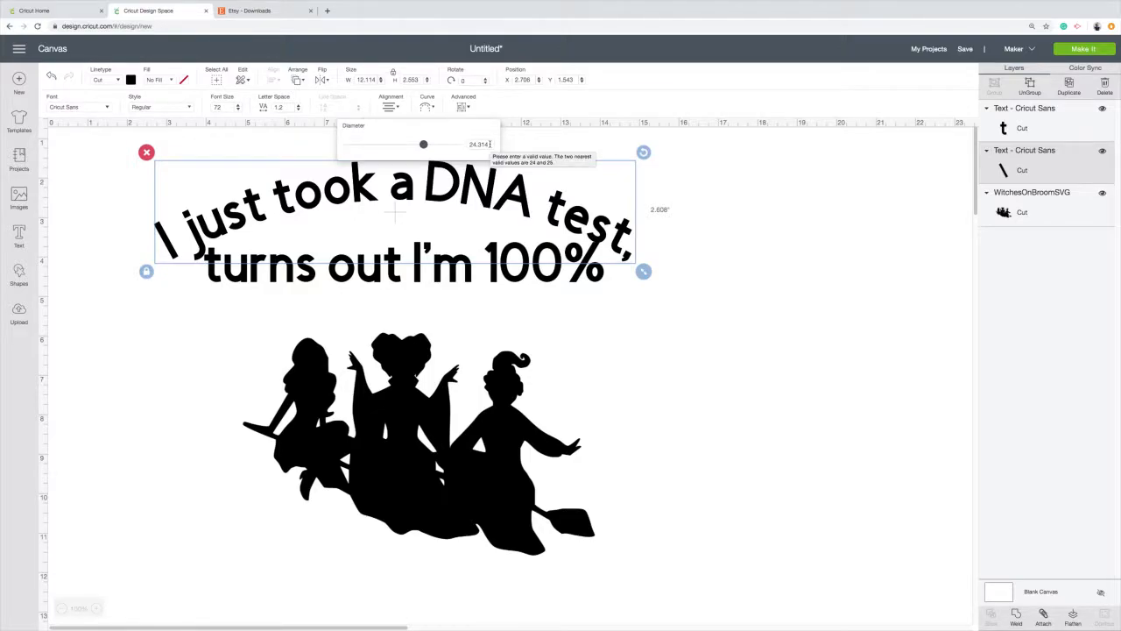
left_click_drag(489, 144, 468, 144)
key("ctrl+c")
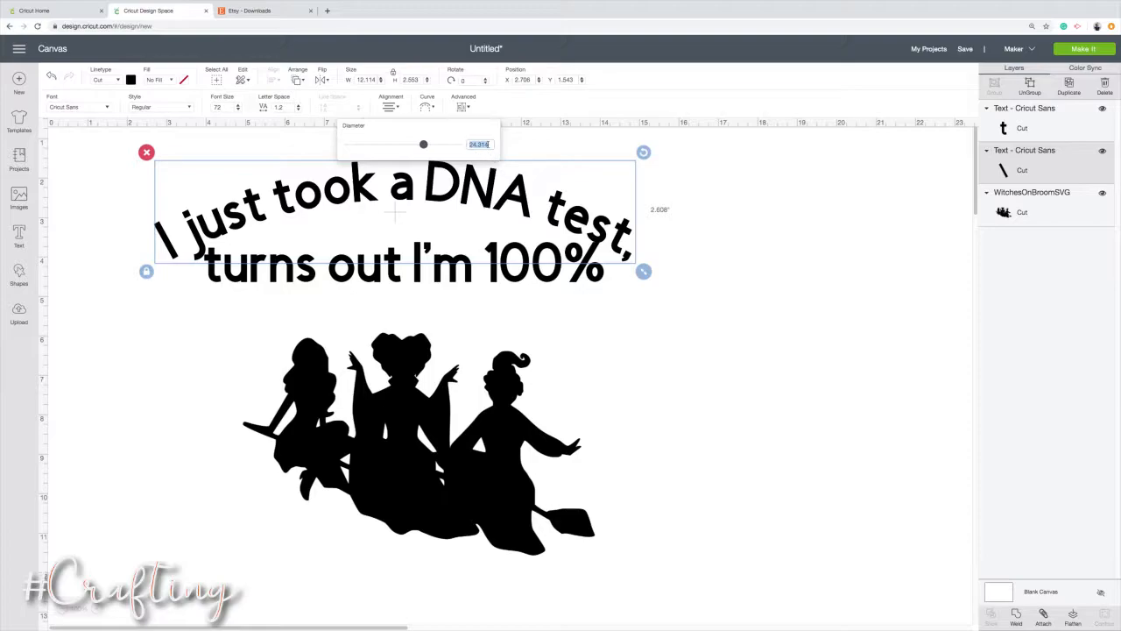
right_click(488, 145)
left_click(687, 204)
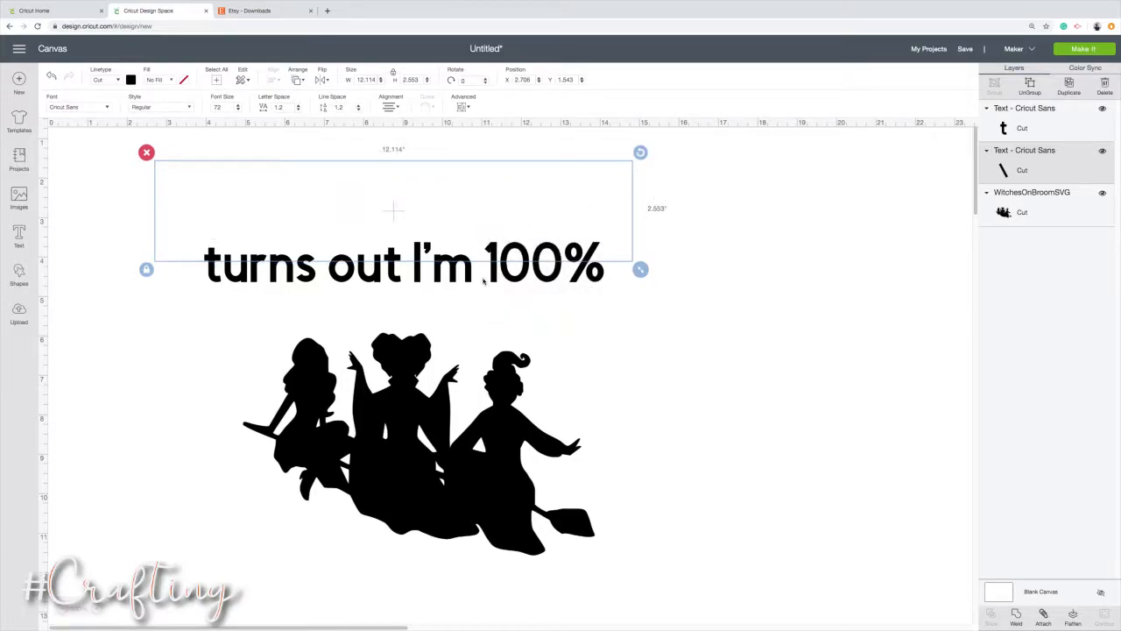
left_click(418, 278)
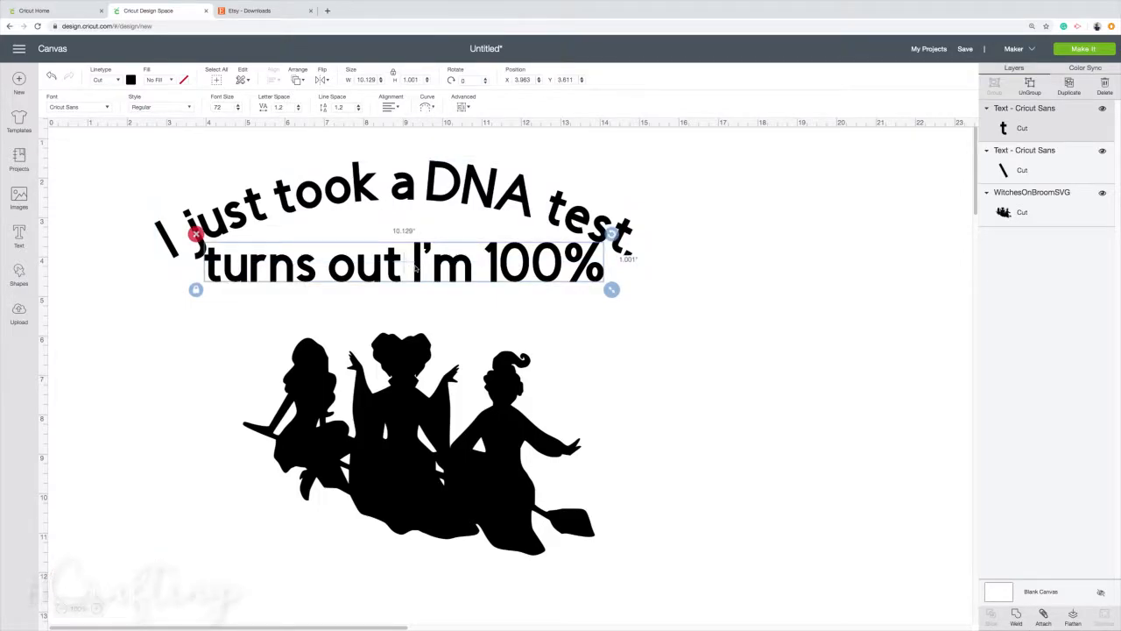
Step: Paste the copied curve diameter of 24.314 onto the "turns out I'm 100%" text
left_click(426, 107)
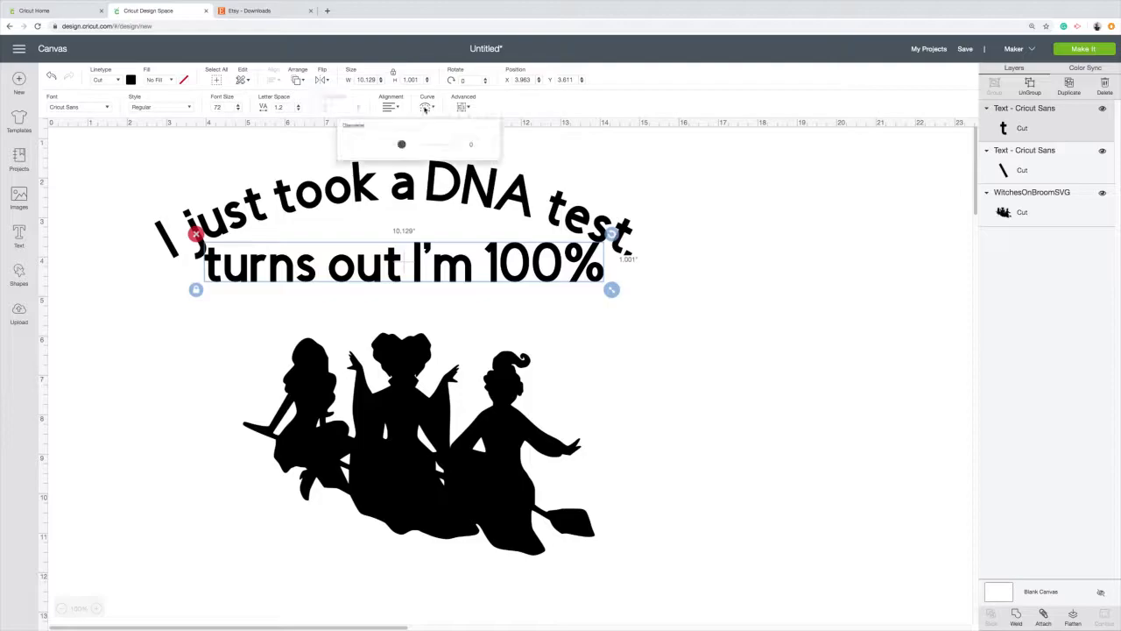
left_click(476, 144)
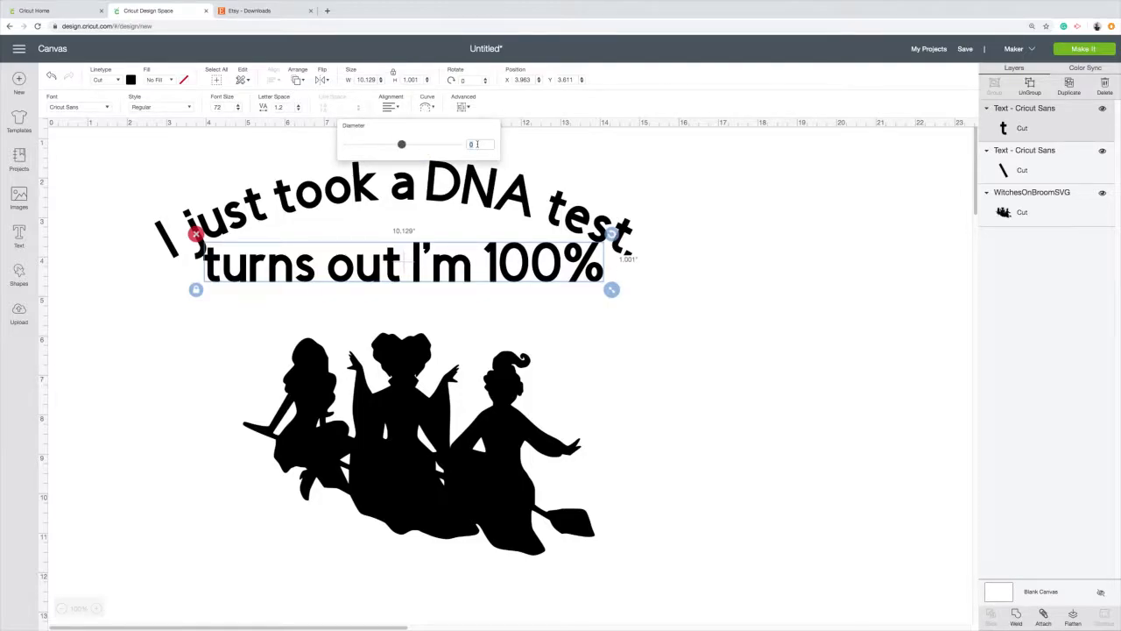
right_click(477, 144)
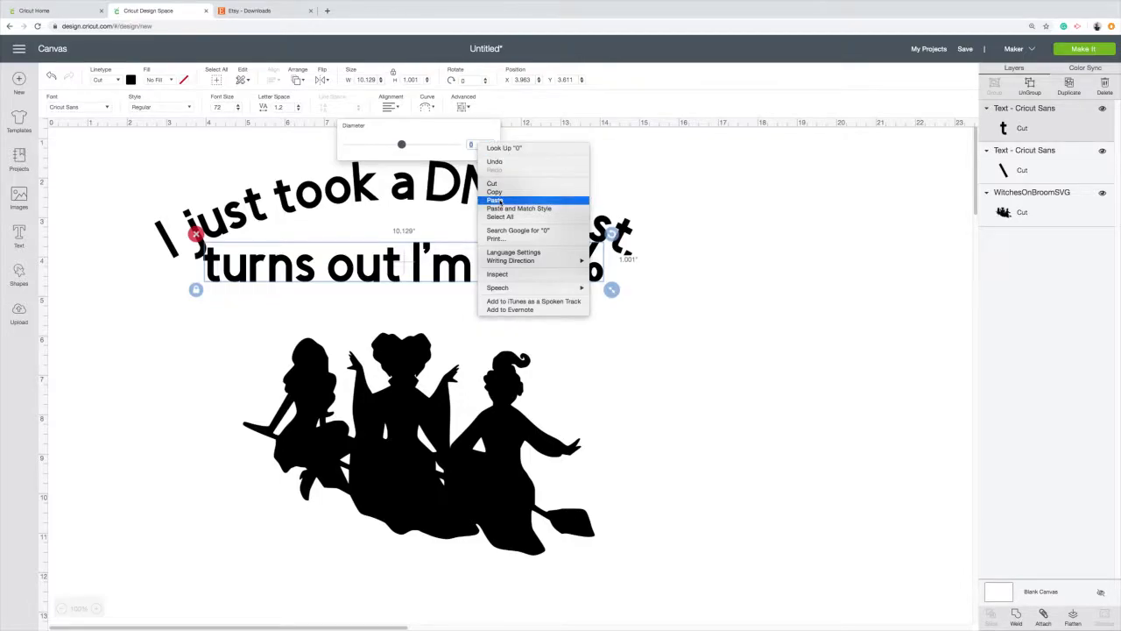
left_click(496, 200)
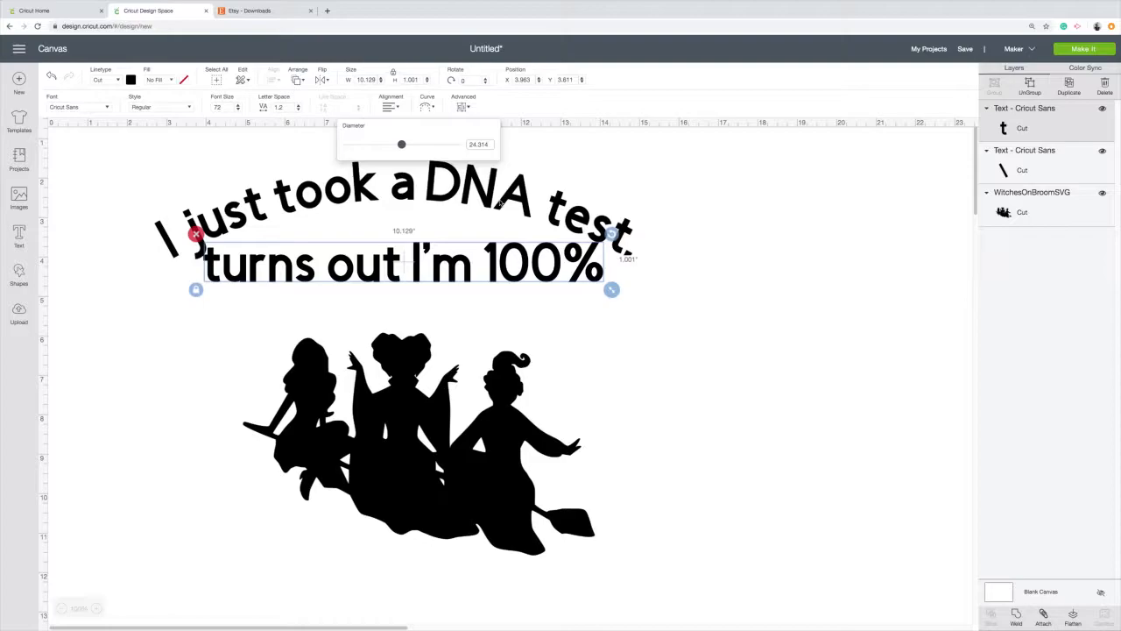
key("Return")
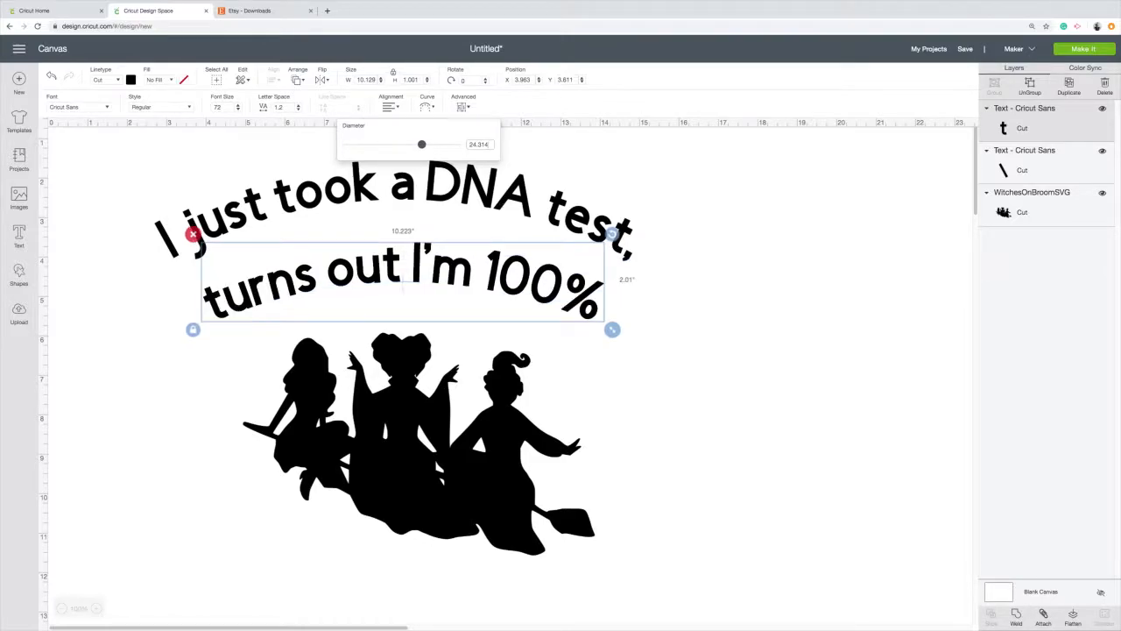
left_click(574, 178)
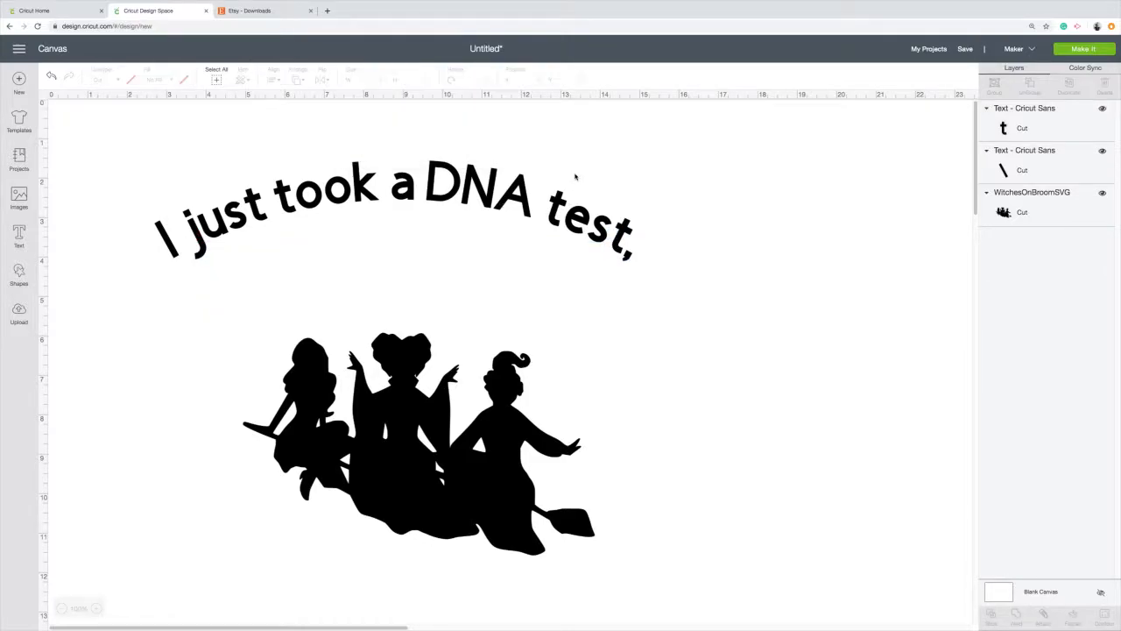
Step: Raise the "turns out I'm 100%" line to about X 3.9, Y 3.2 and center both text lines horizontally with each other
left_click_drag(417, 265, 415, 248)
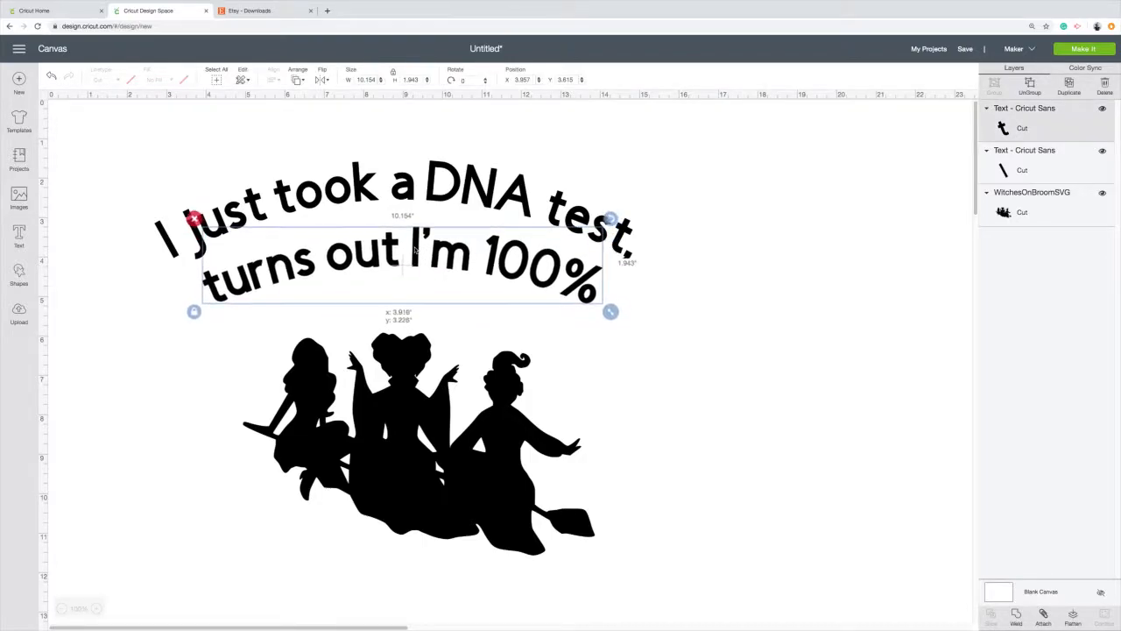
left_click(724, 346)
left_click_drag(191, 180, 657, 293)
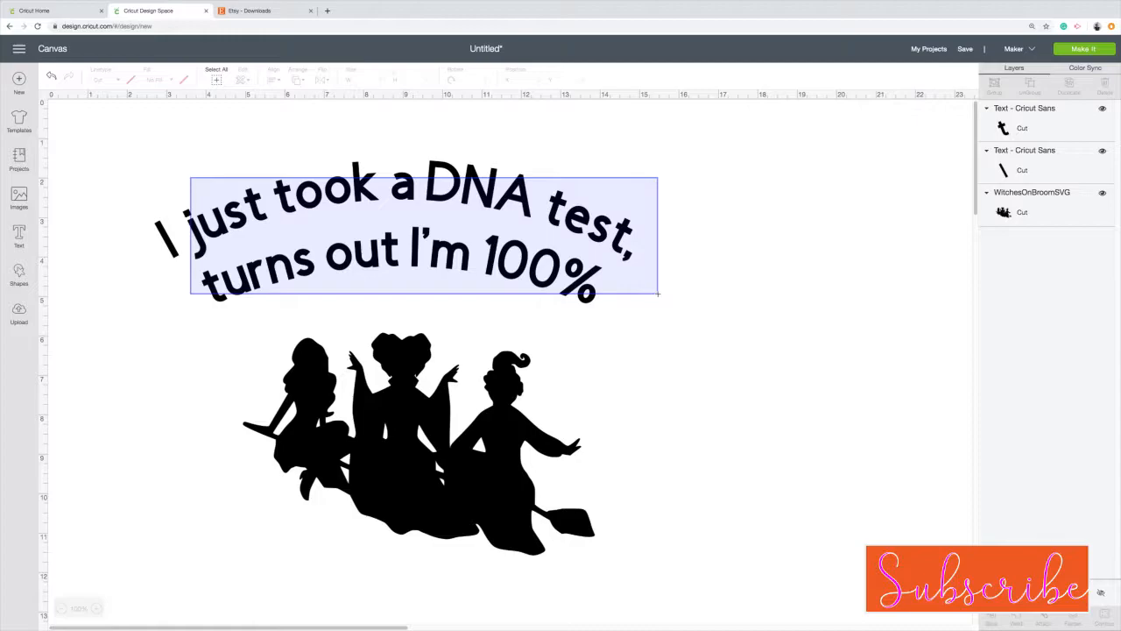
left_click_drag(658, 294, 658, 295)
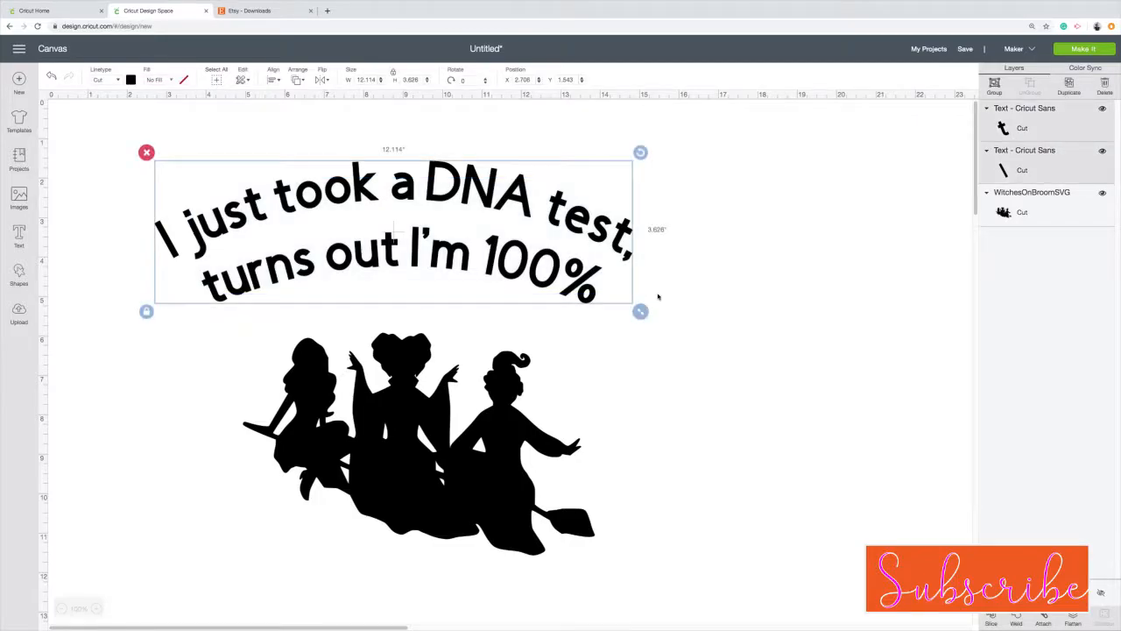
left_click_drag(103, 173, 714, 314)
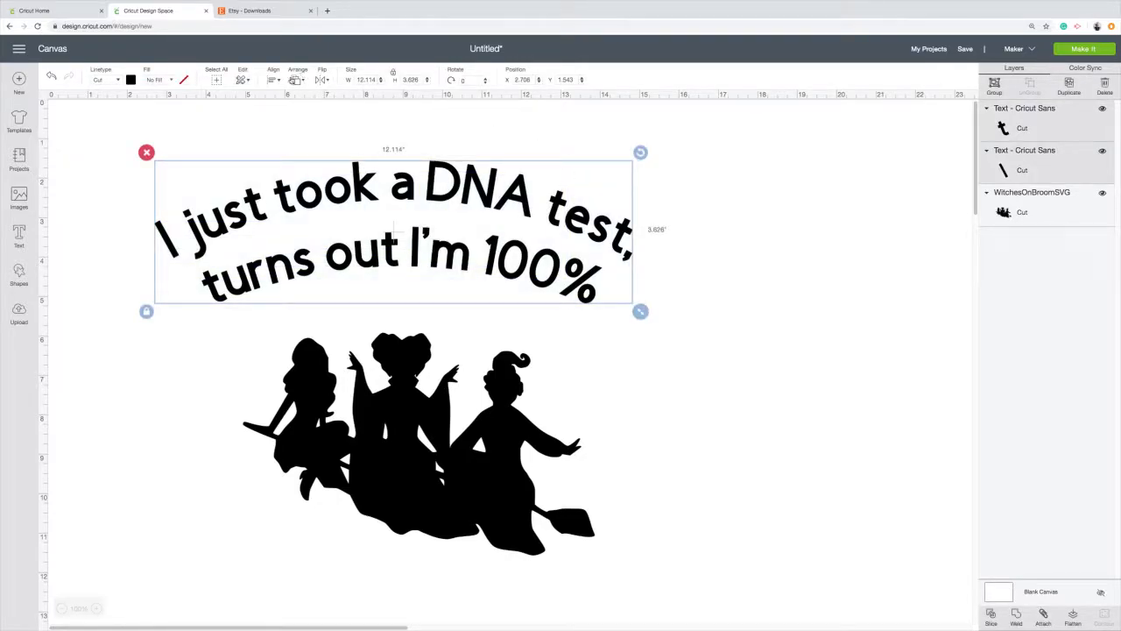
left_click(273, 80)
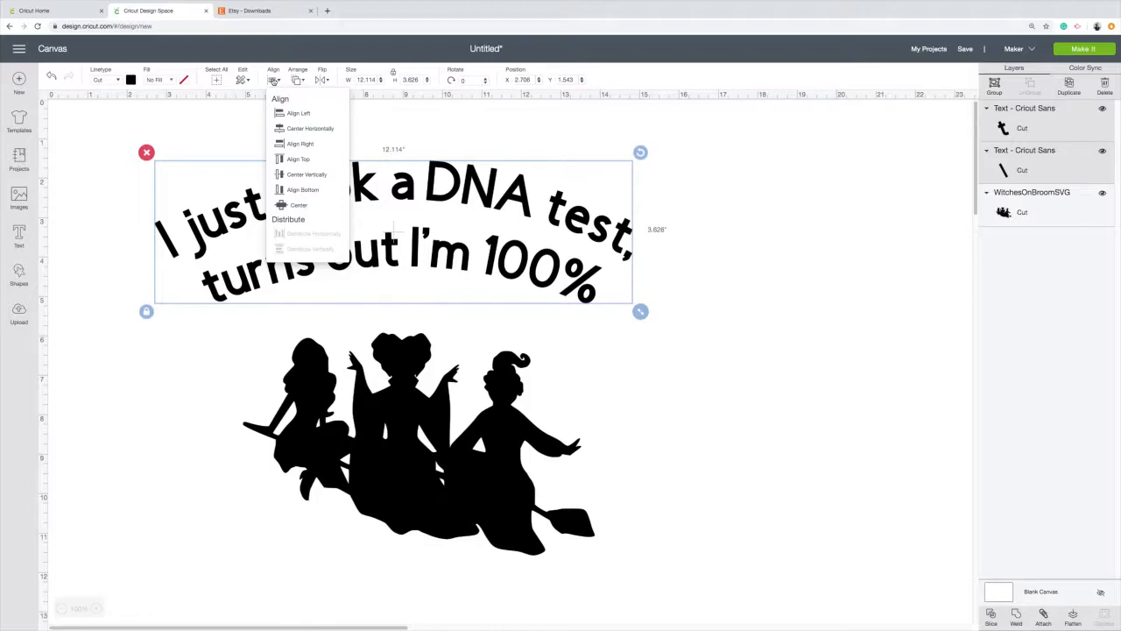
left_click(293, 129)
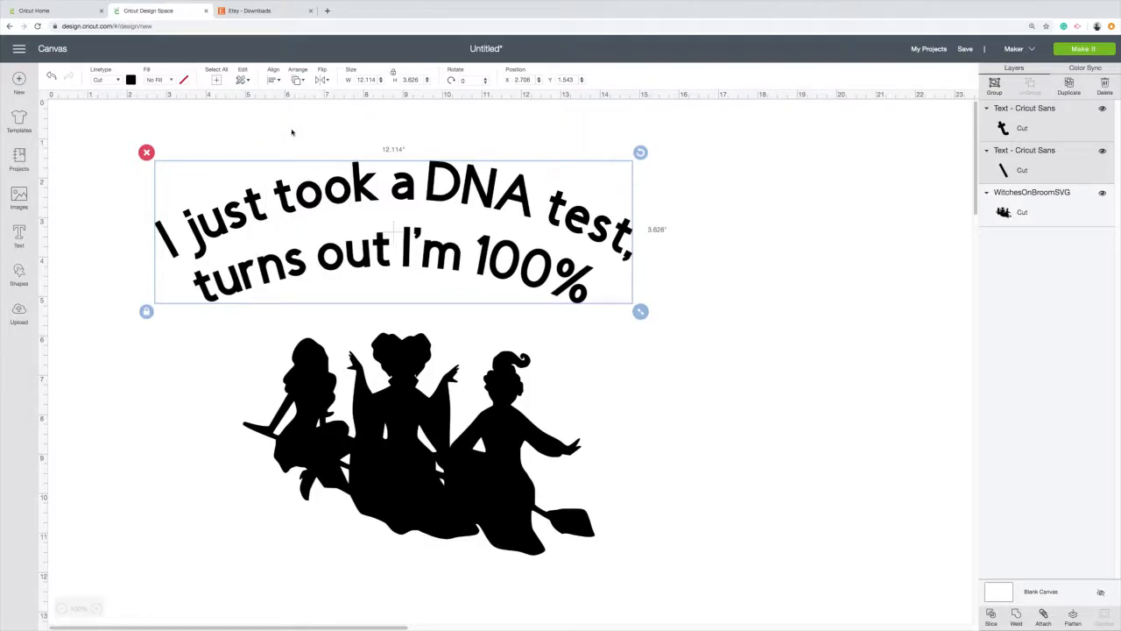
Step: Center both text lines and the witches image horizontally, and move the witches up to about X 4.4, Y 5.5
left_click(740, 456)
left_click_drag(172, 159, 725, 583)
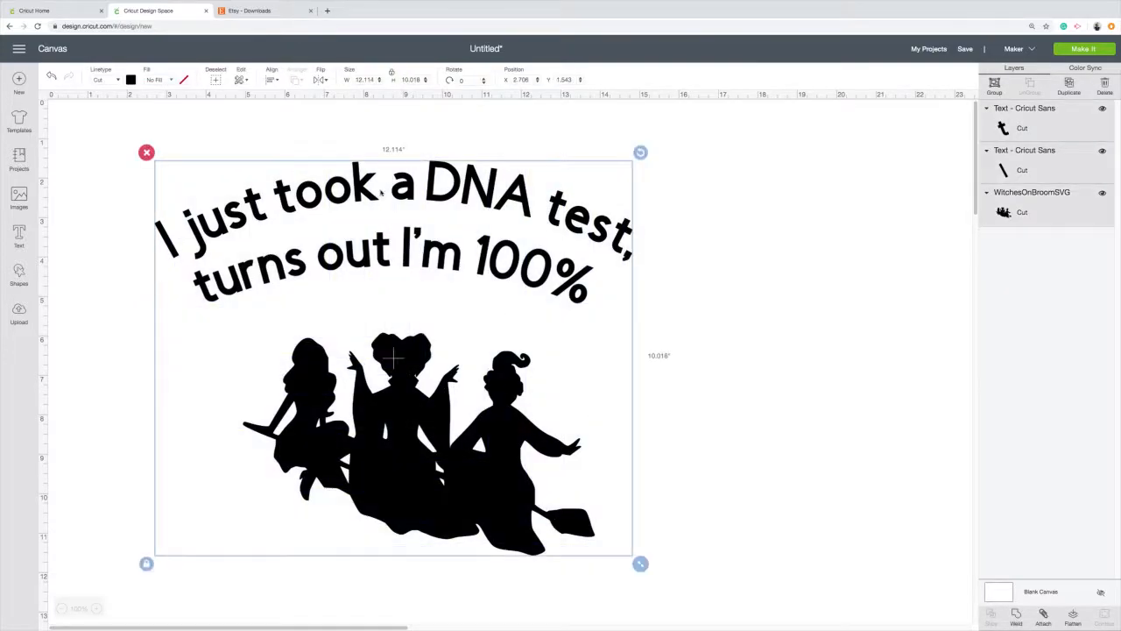
left_click(274, 80)
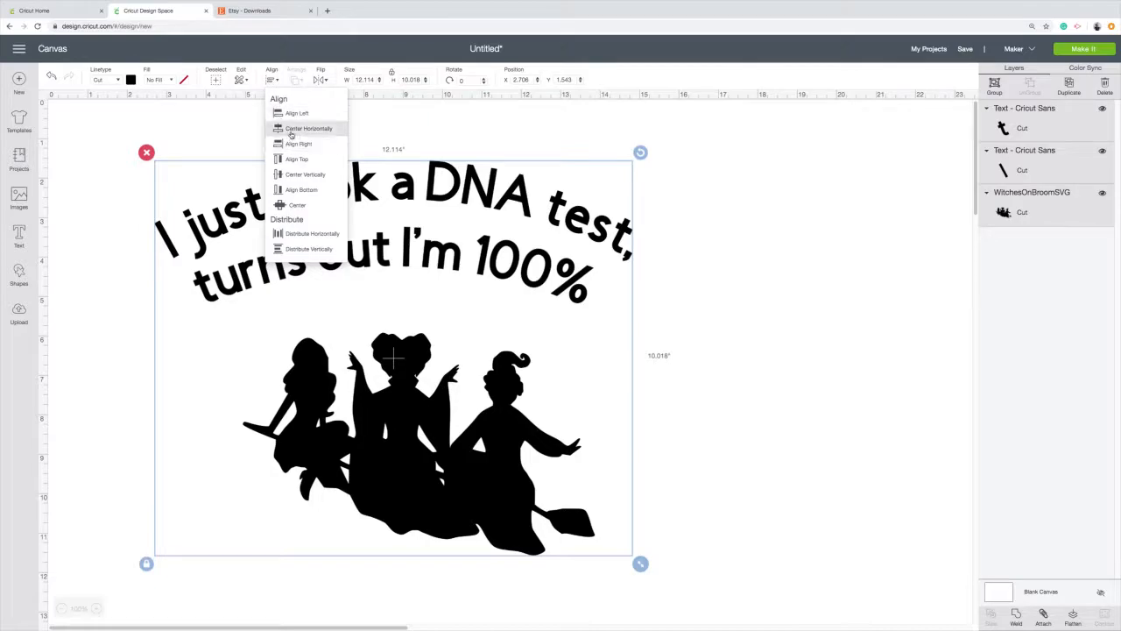
left_click(293, 129)
left_click(645, 406)
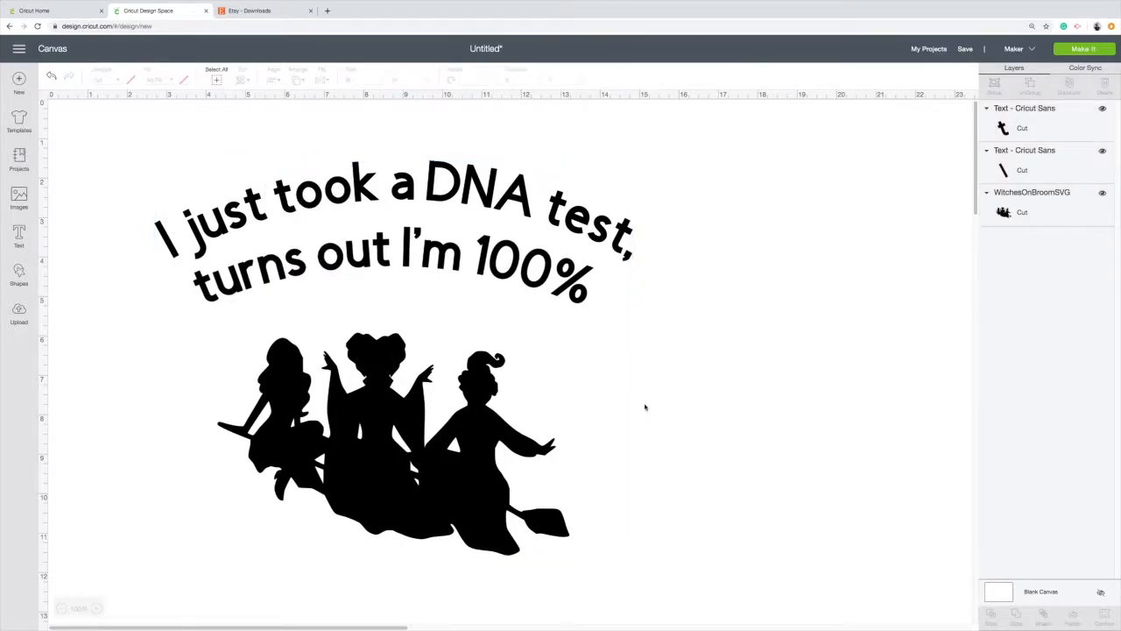
left_click_drag(397, 429, 399, 416)
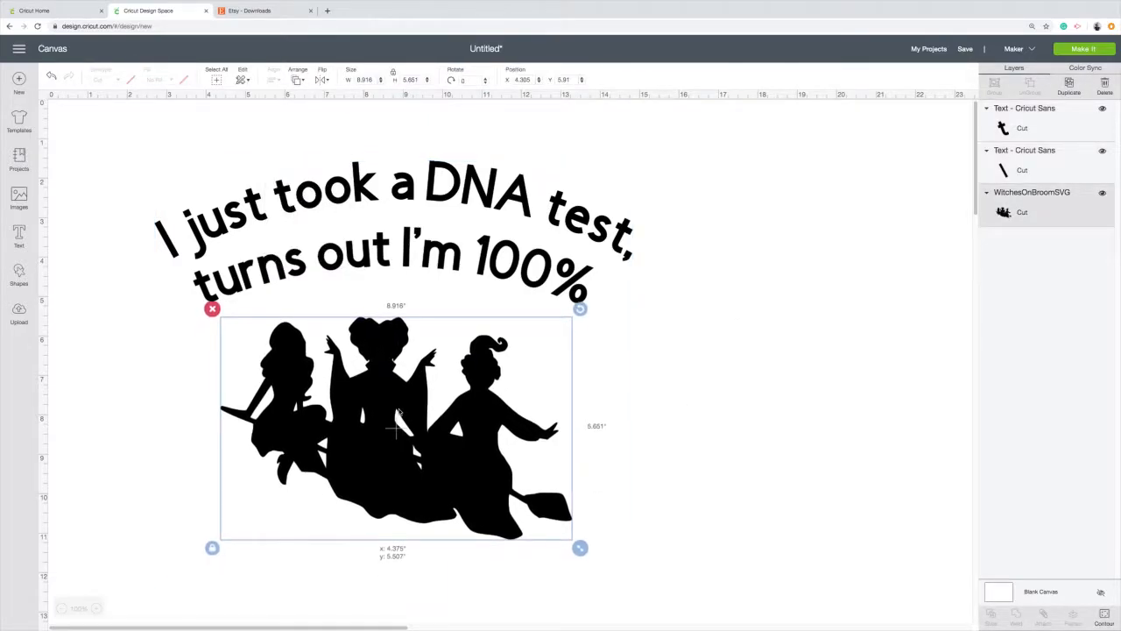
left_click(747, 429)
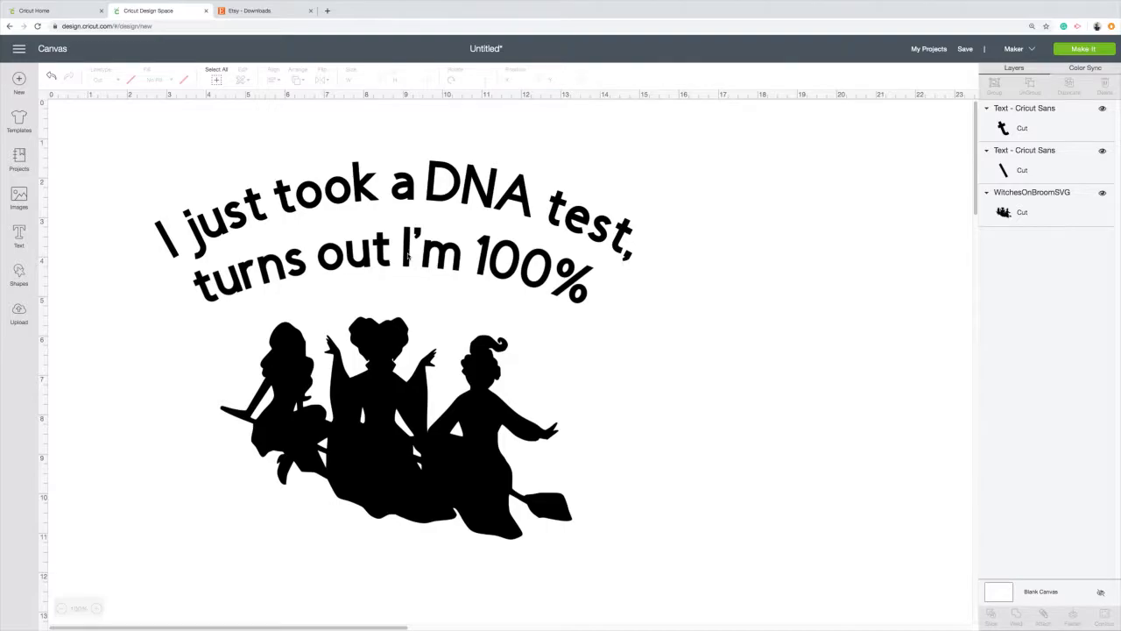
Step: Nudge the "turns out I'm 100%" line to about X 3.8, Y 3.3 and the witches image to about X 4.4, Y 5.3
left_click(407, 255)
left_click(217, 258)
left_click(381, 292)
left_click_drag(442, 261, 445, 263)
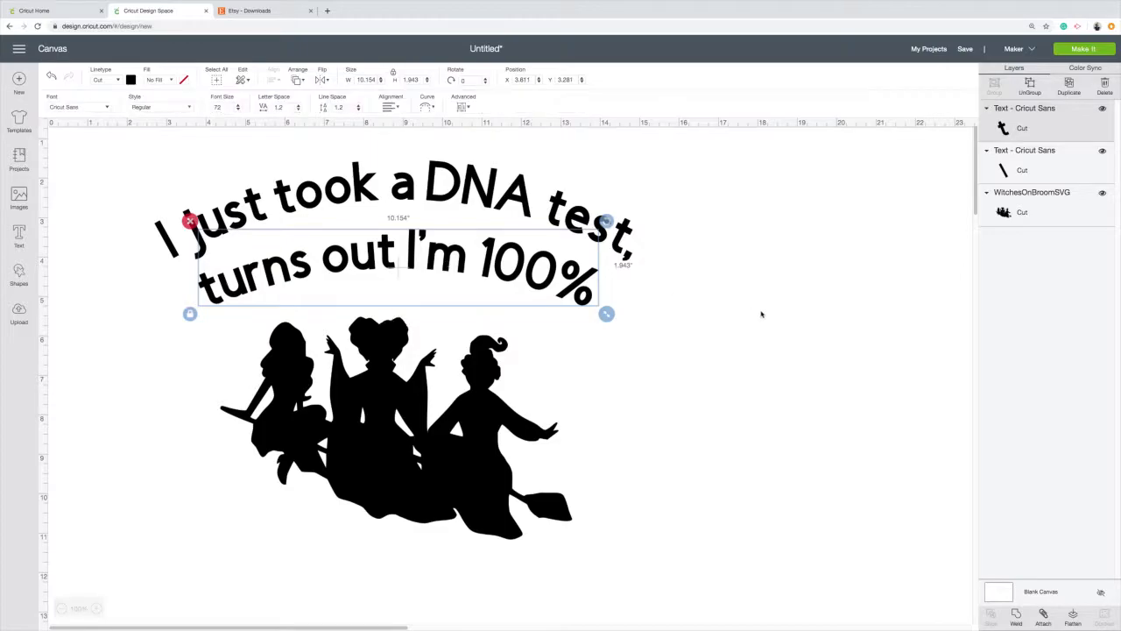
left_click(762, 313)
left_click_drag(431, 442, 429, 436)
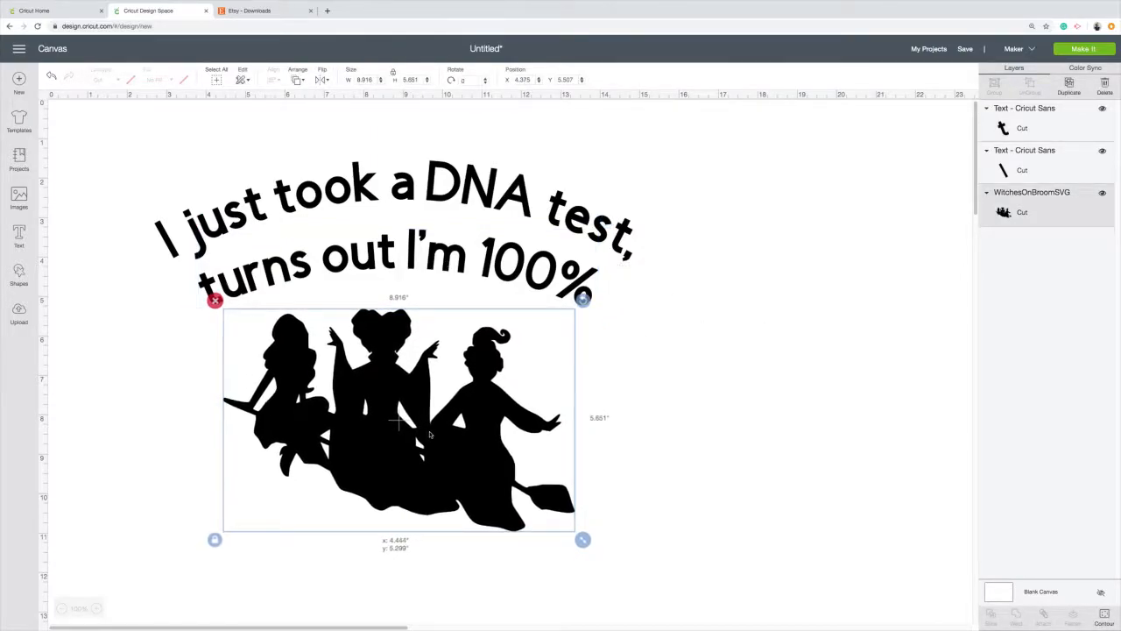
left_click(701, 443)
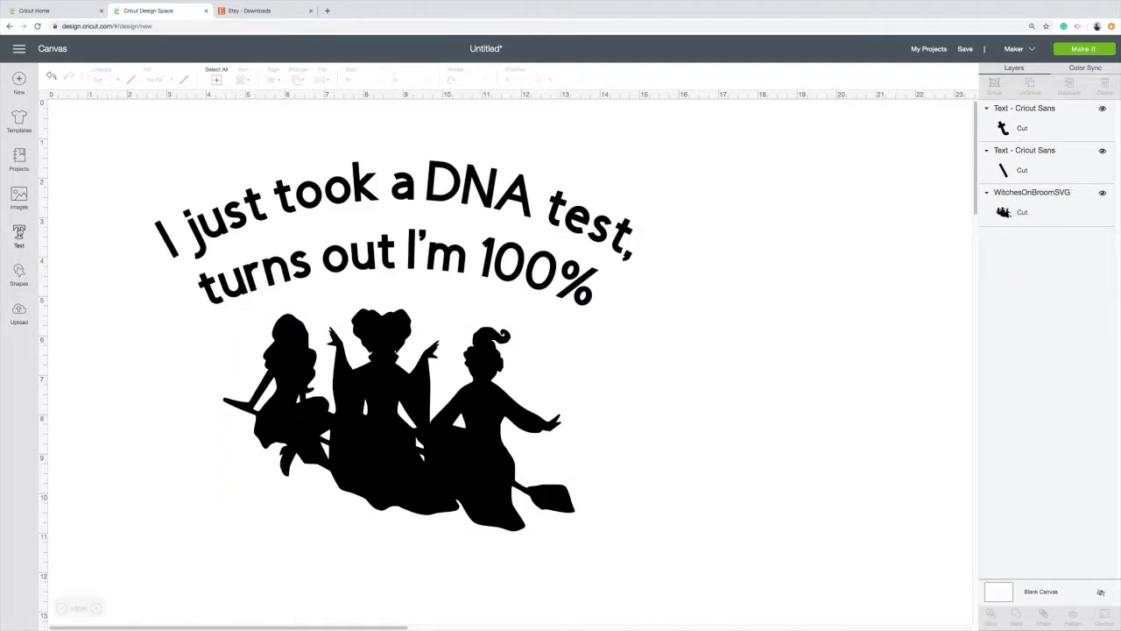
Step: Add a text object reading "that witch" and place it beneath the witches image at about X 6.4, Y 11.5
left_click(19, 233)
type("that witch,")
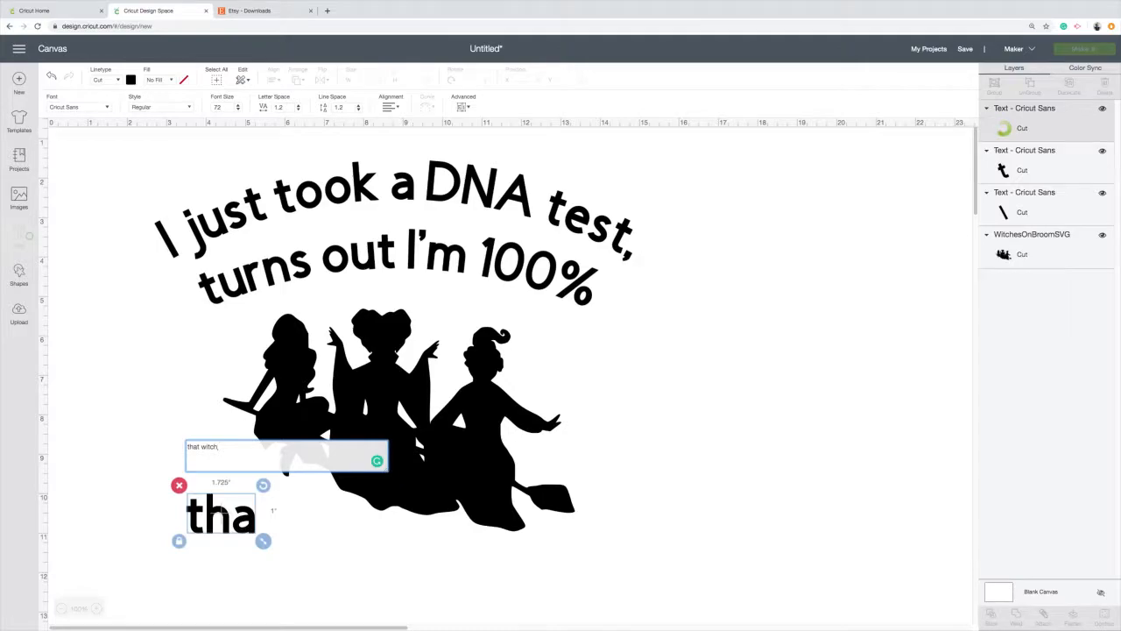
key("BackSpace")
left_click_drag(310, 522, 422, 577)
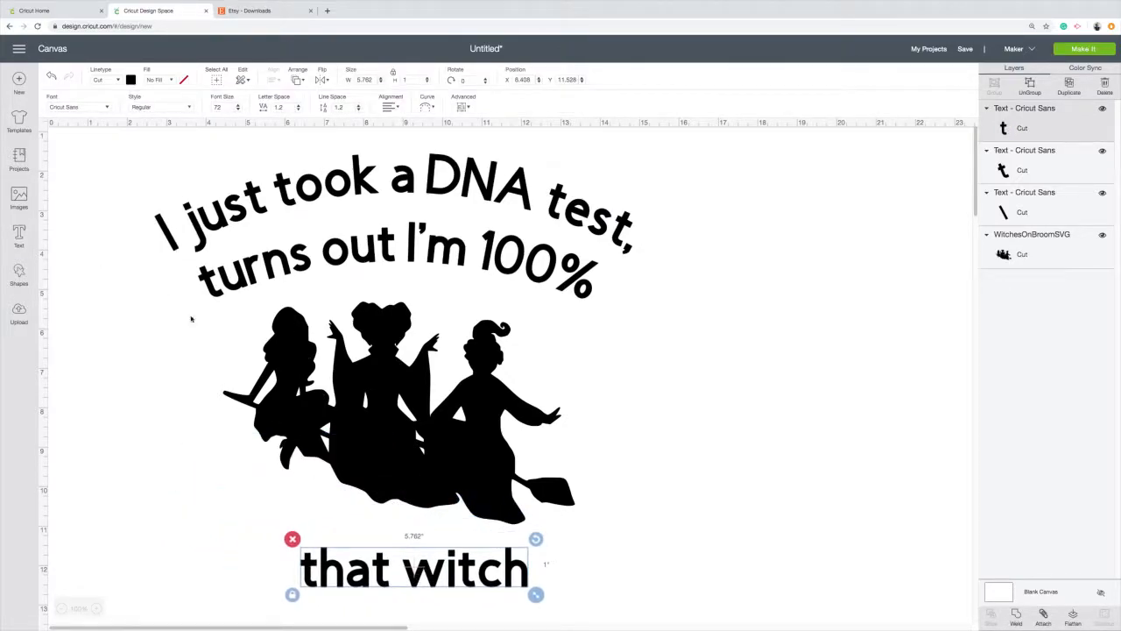
Step: Center all four objects horizontally and nudge the "I just took a DNA test," line to about X 2.6, Y 1.5
left_click_drag(134, 187, 660, 600)
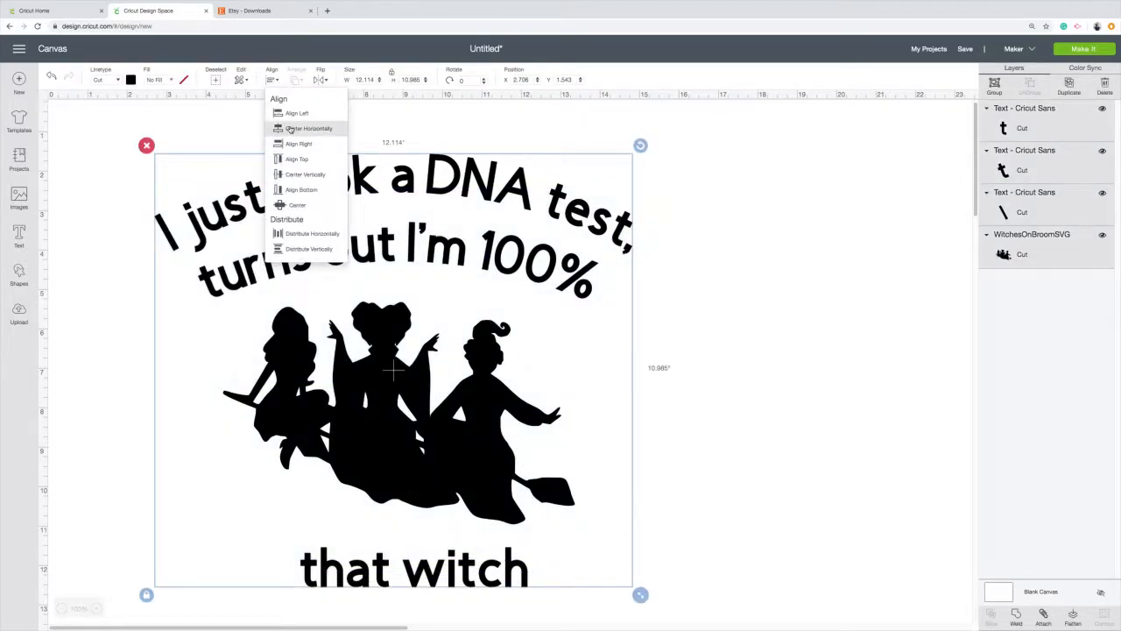
left_click(782, 374)
left_click_drag(595, 226, 594, 226)
left_click(815, 447)
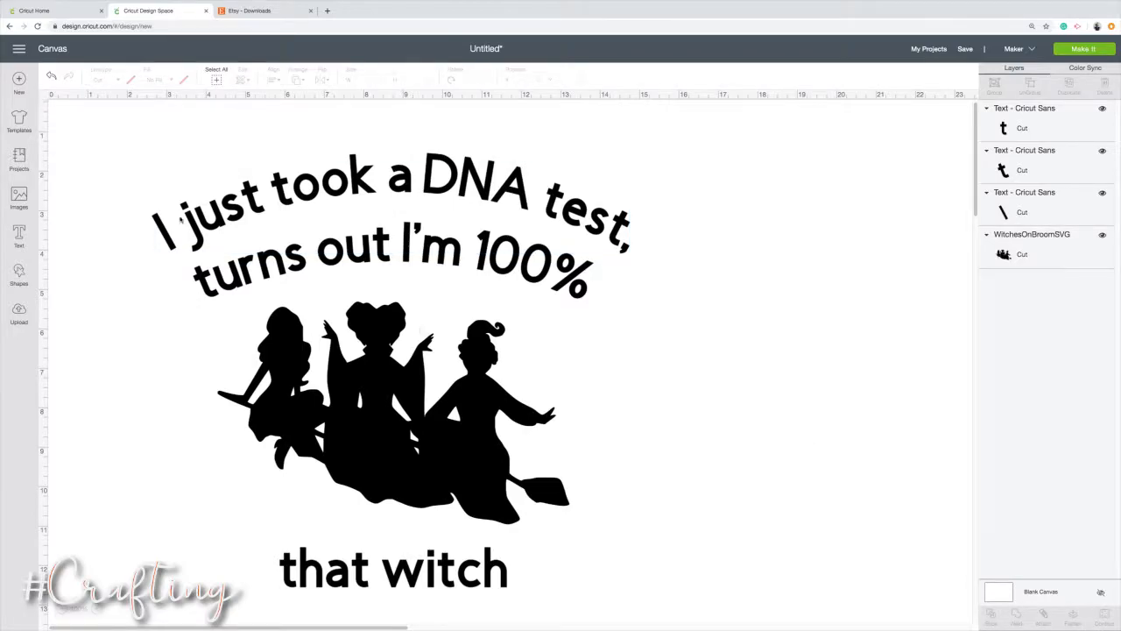
left_click(160, 226)
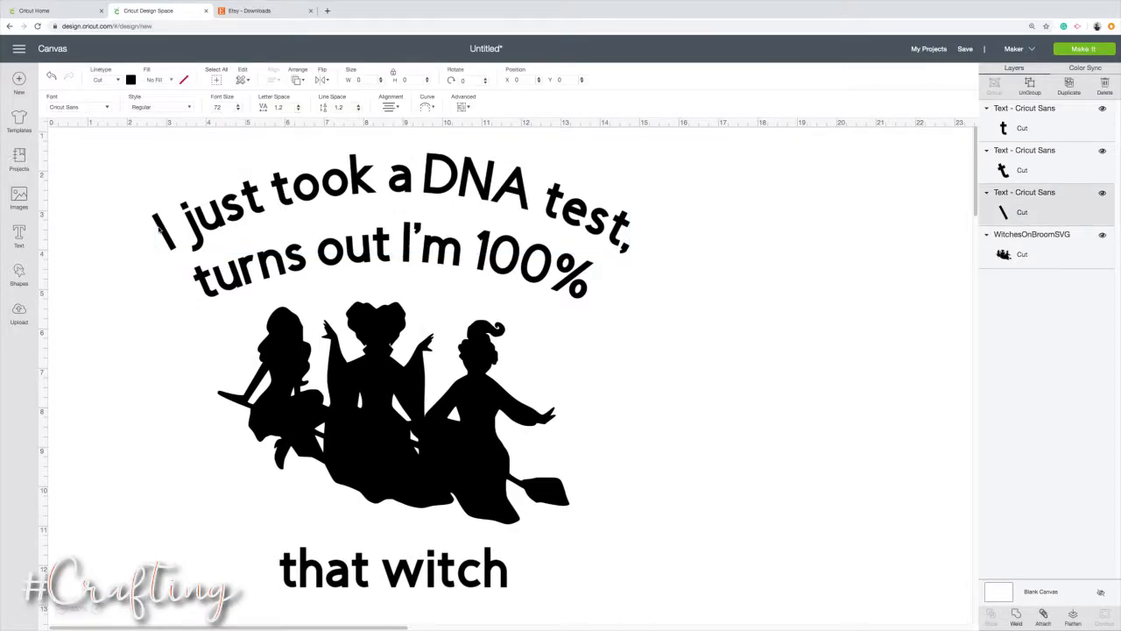
left_click(102, 109)
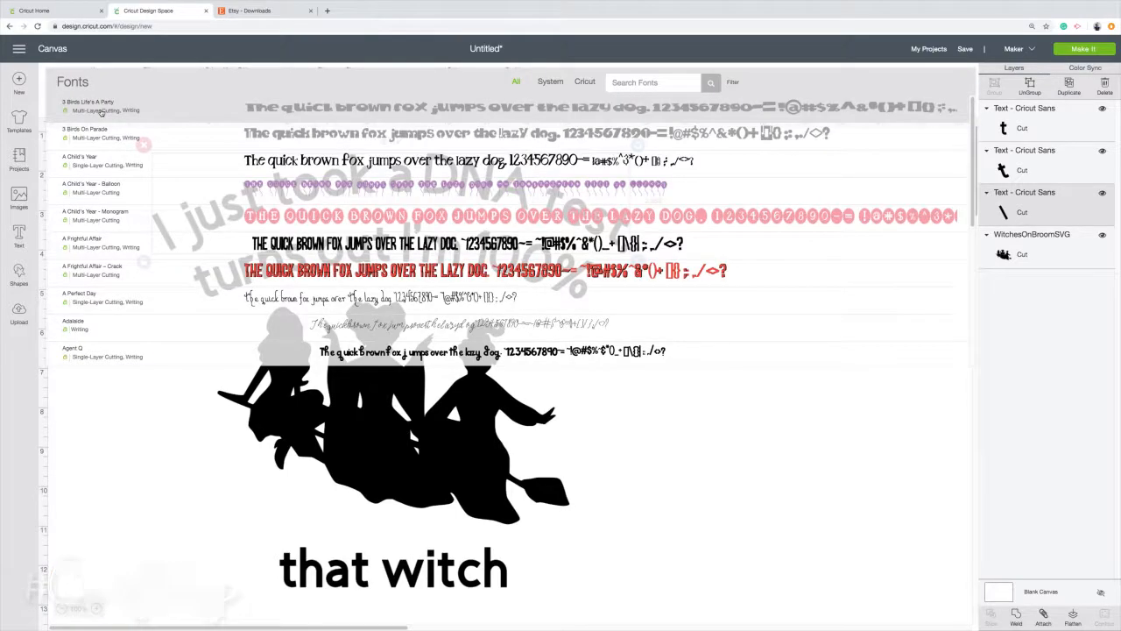
left_click(693, 465)
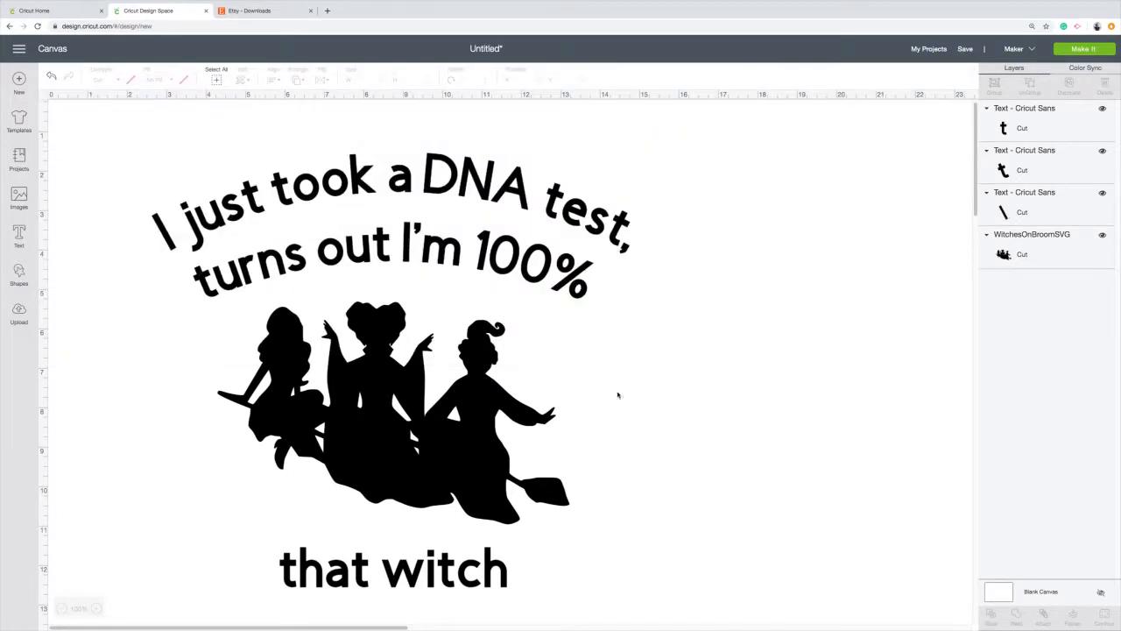
Step: Change the font of the "I just took a DNA test," line to the system font Beirut
left_click(347, 185)
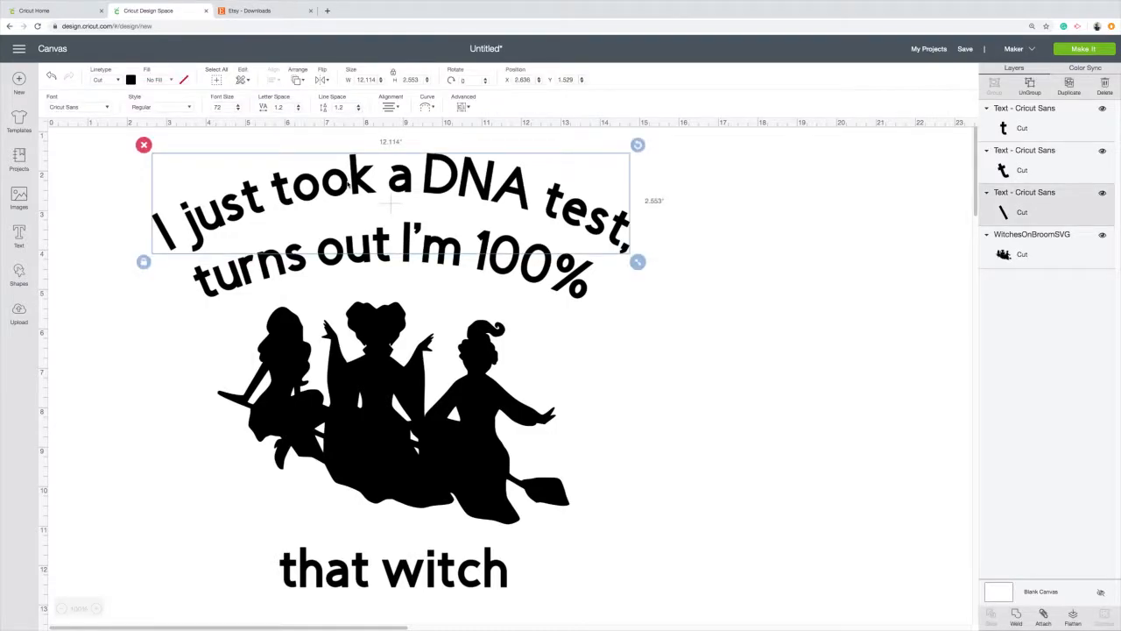
left_click(61, 106)
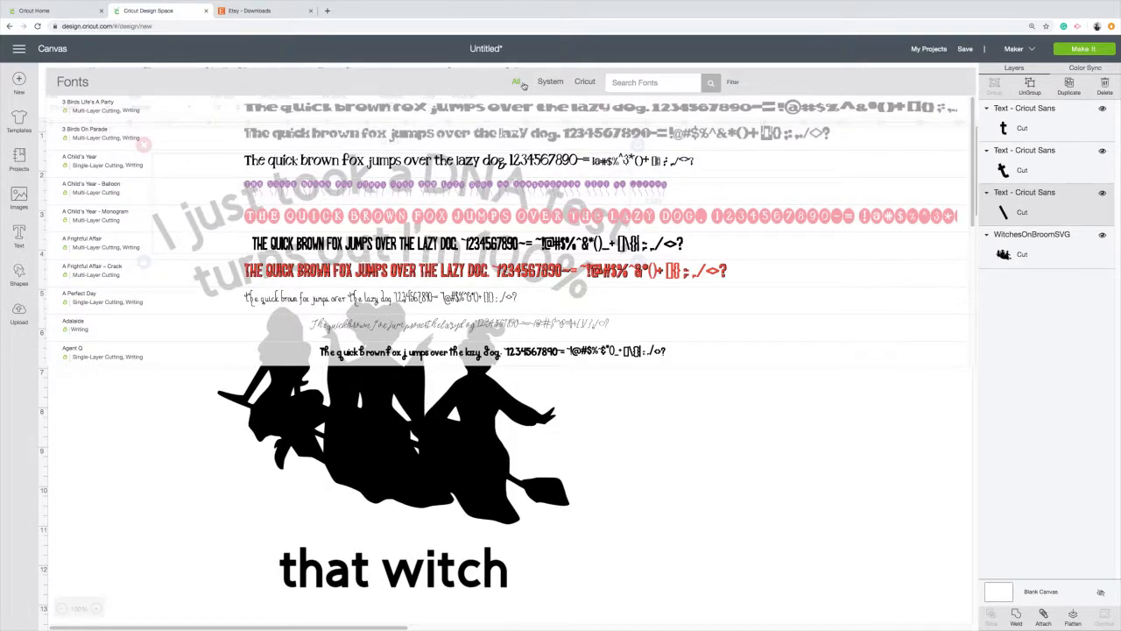
left_click(550, 81)
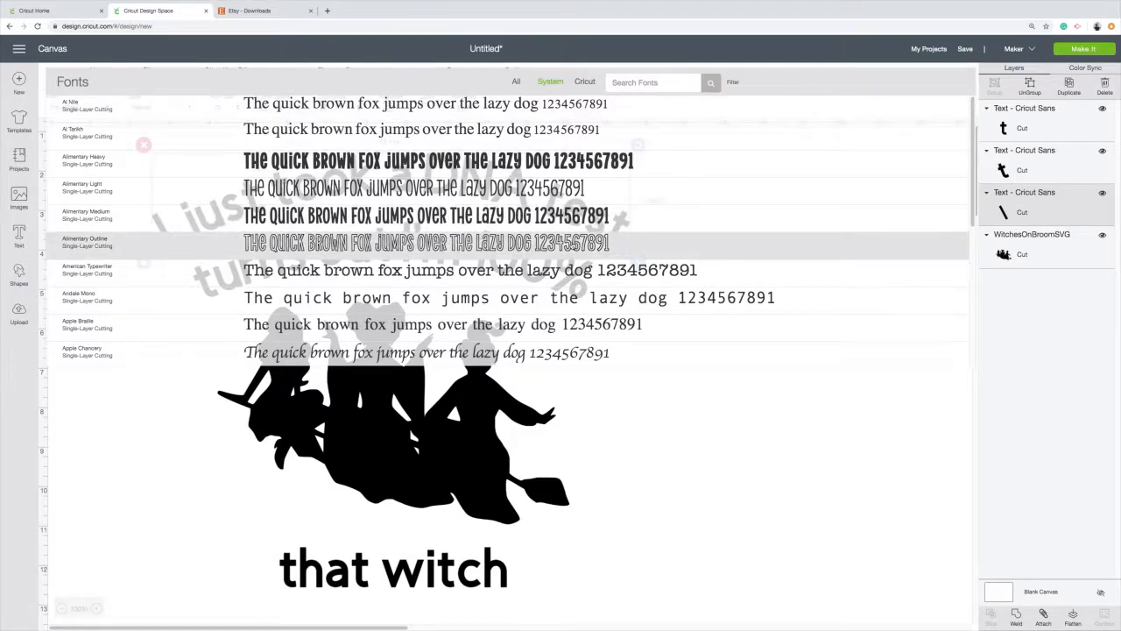
scroll(572, 245, "down", 2)
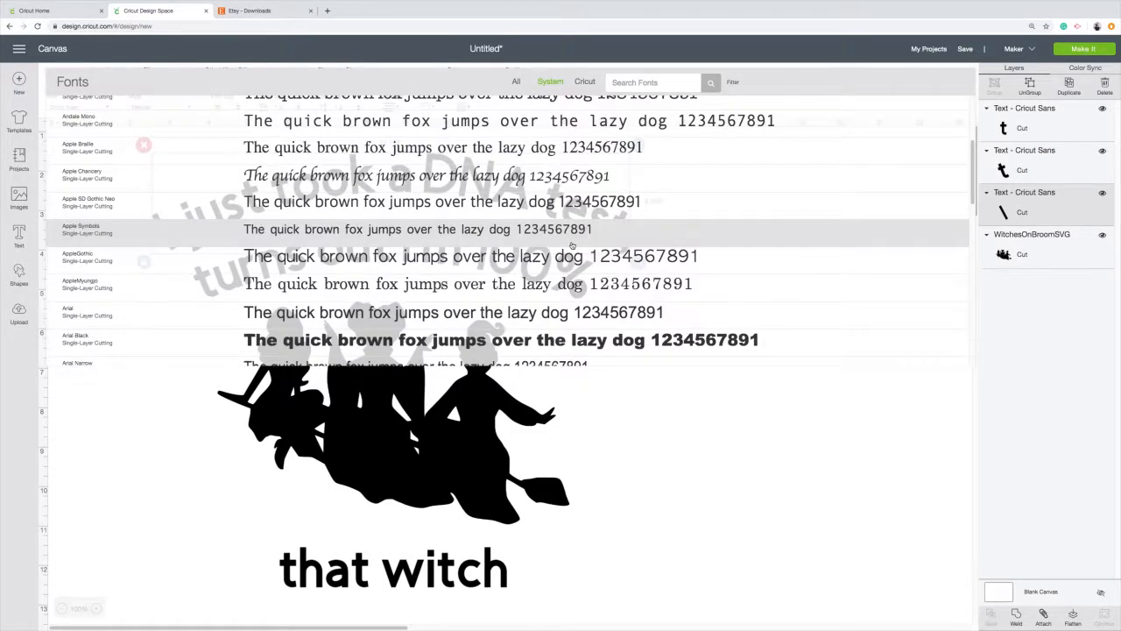
scroll(572, 245, "down", 2)
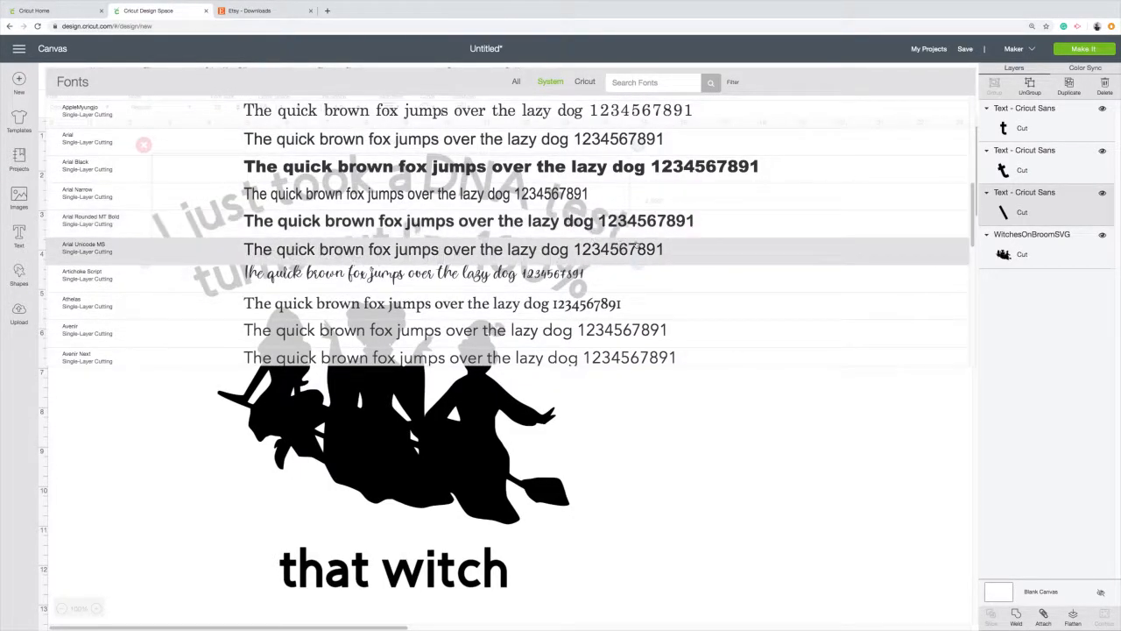
scroll(646, 252, "down", 2)
scroll(646, 254, "down", 3)
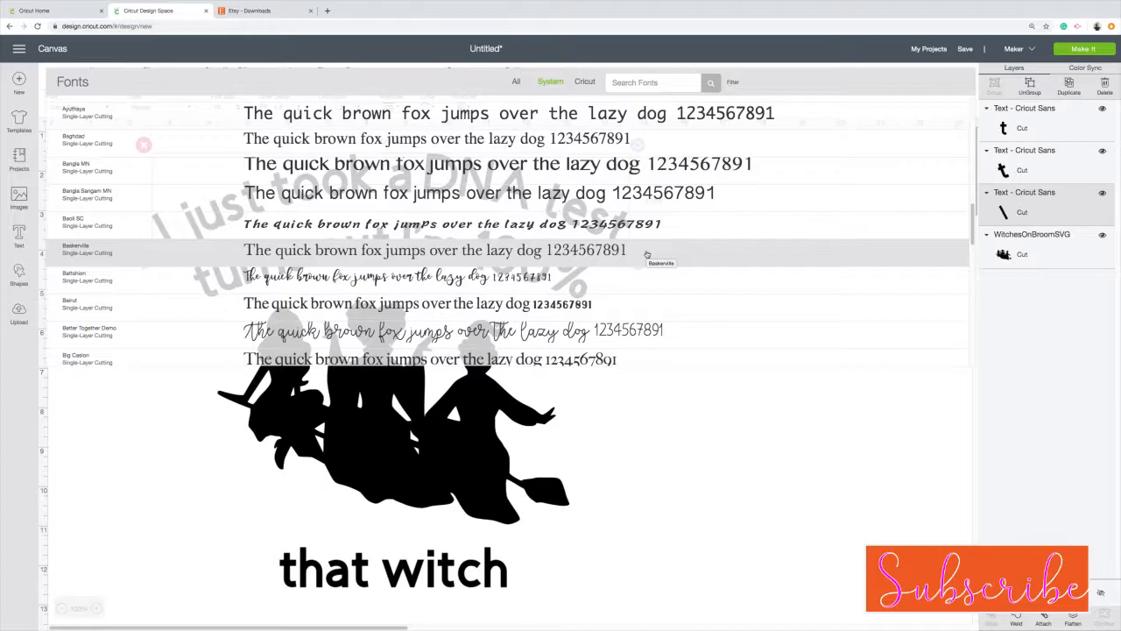
left_click(627, 300)
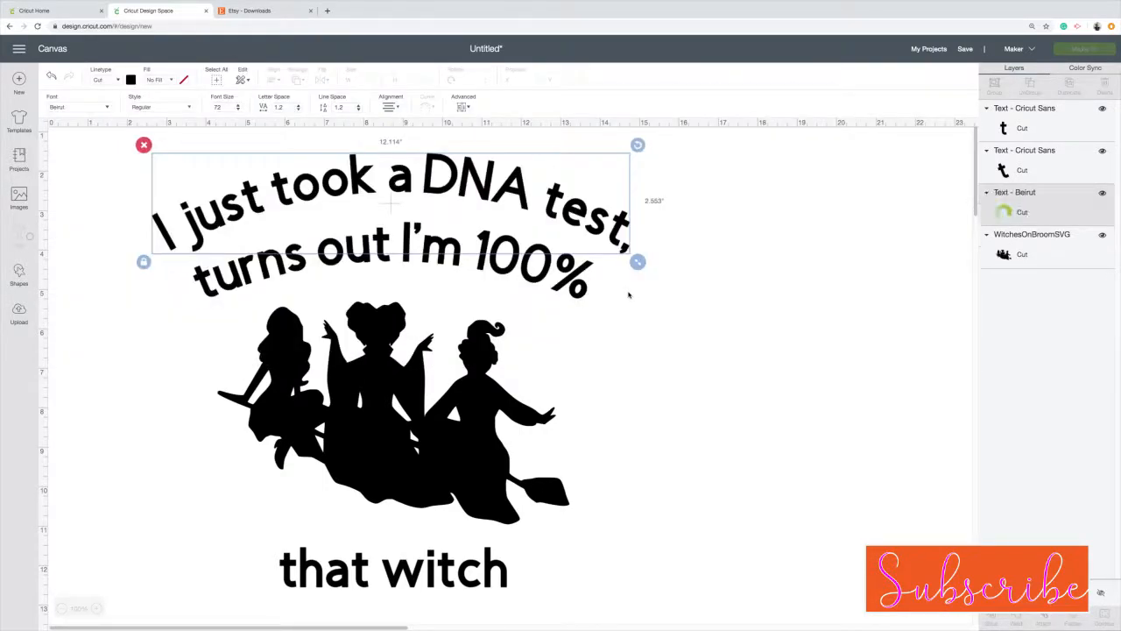
left_click(177, 107)
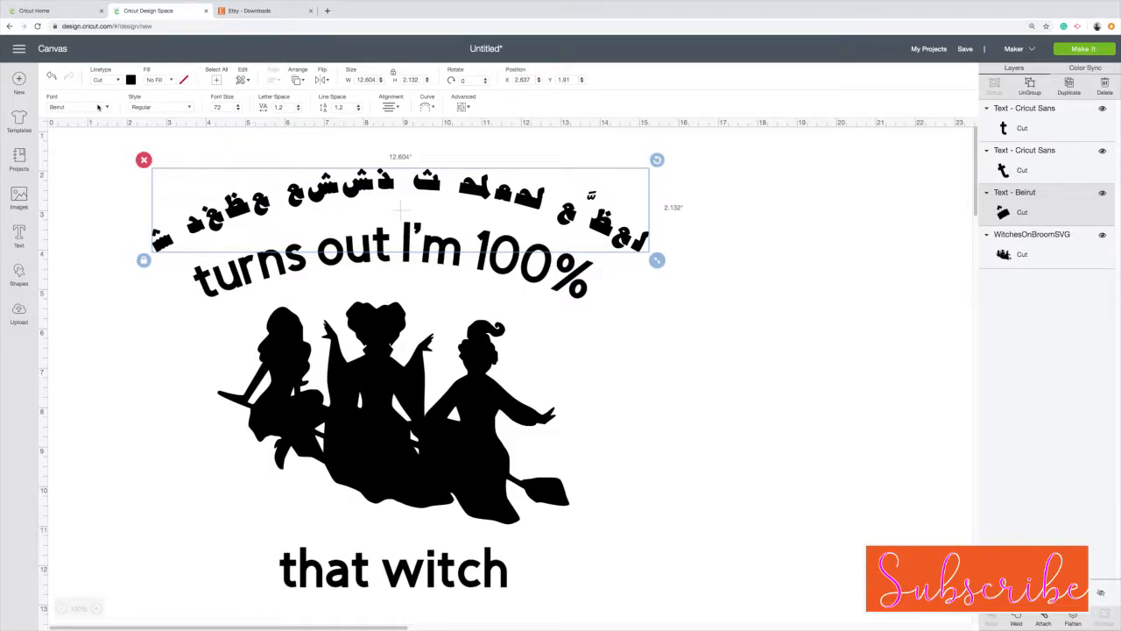
Step: Change the font of the "I just took a DNA test," line to the system font Didot
left_click(99, 107)
scroll(519, 271, "down", 5)
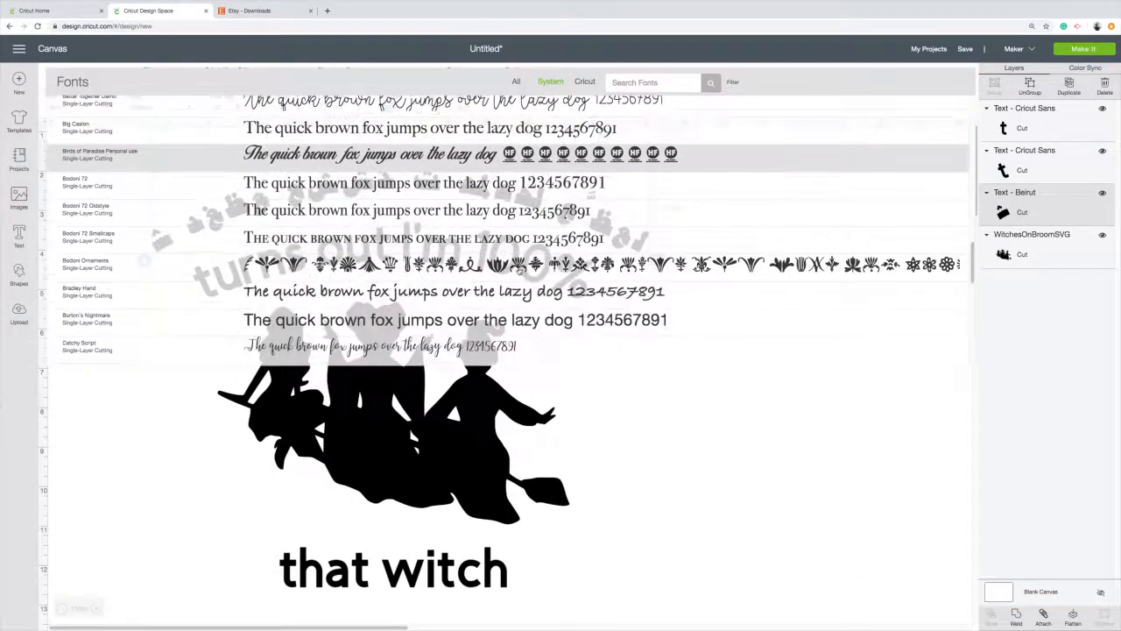
scroll(519, 271, "down", 3)
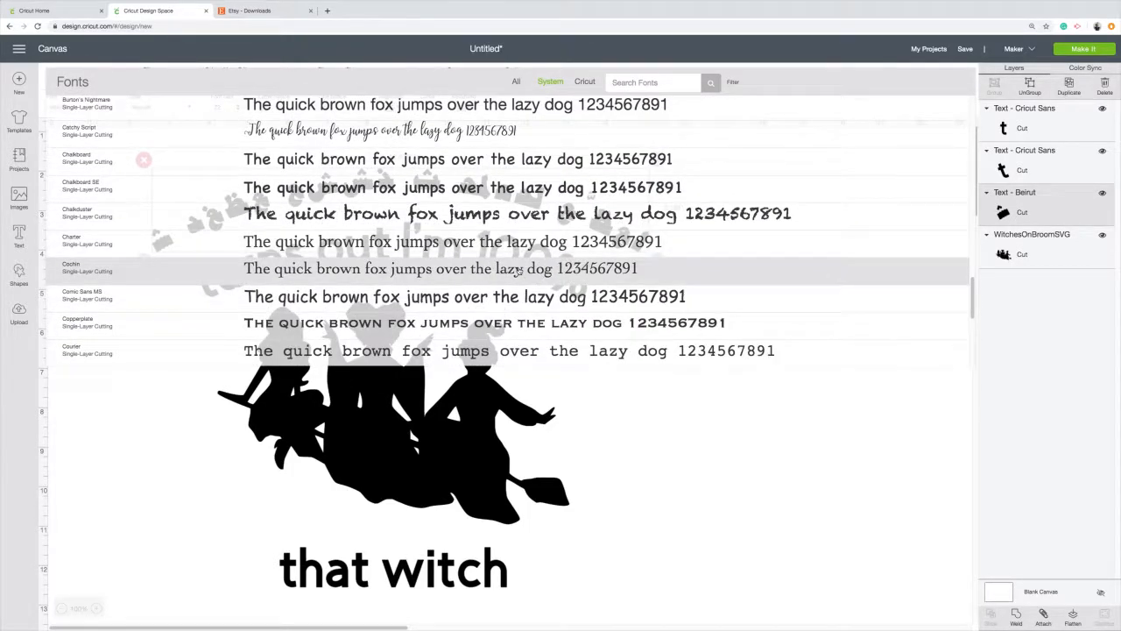
scroll(518, 271, "down", 1)
scroll(519, 271, "down", 6)
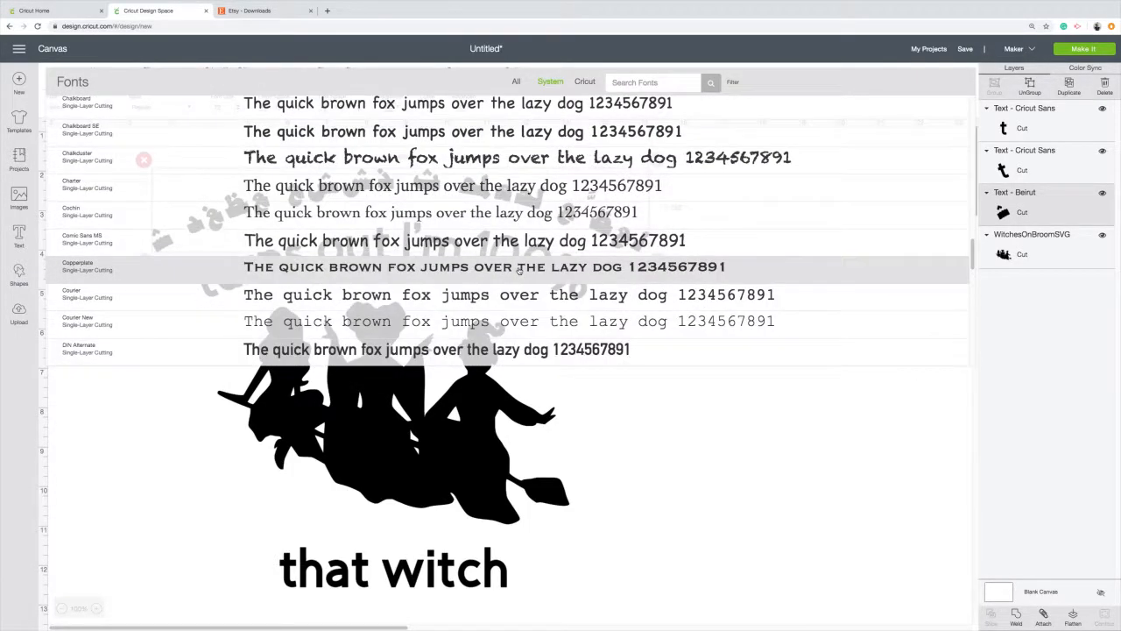
scroll(518, 270, "down", 1)
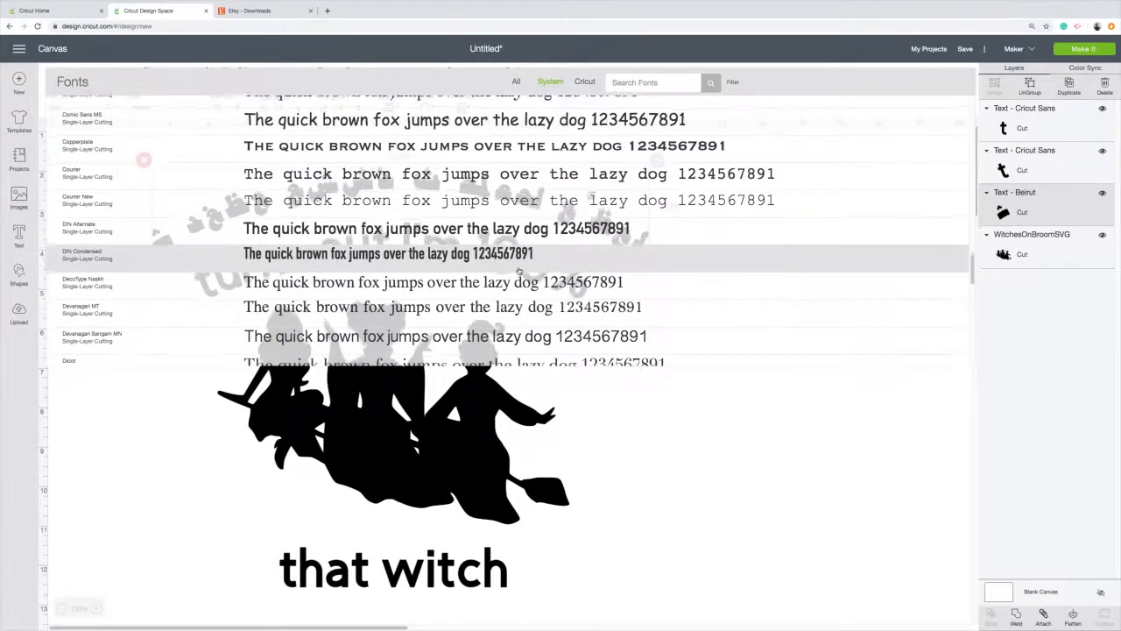
scroll(519, 271, "down", 5)
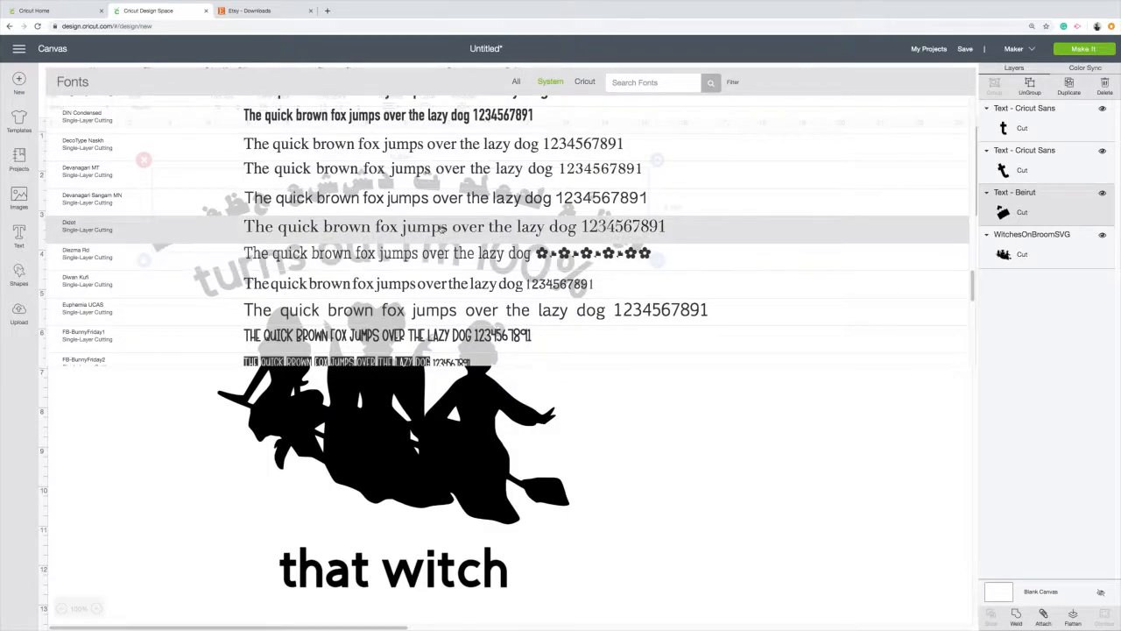
left_click(442, 226)
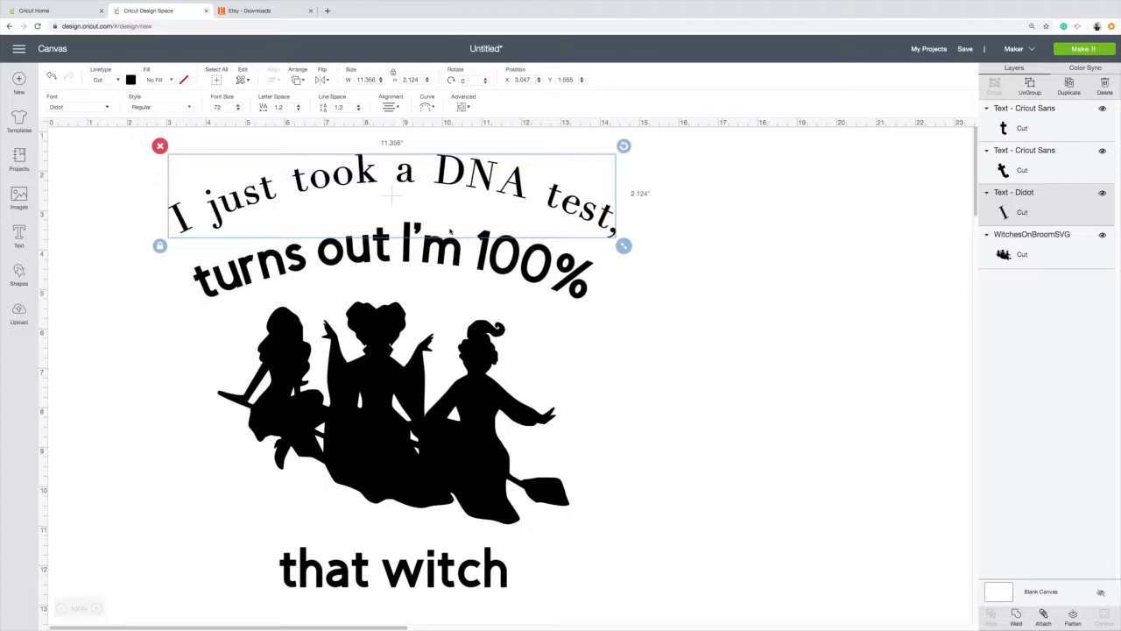
Step: Search the system fonts for "did" and apply Didot to the "turns out I'm 100%" line
left_click(412, 261)
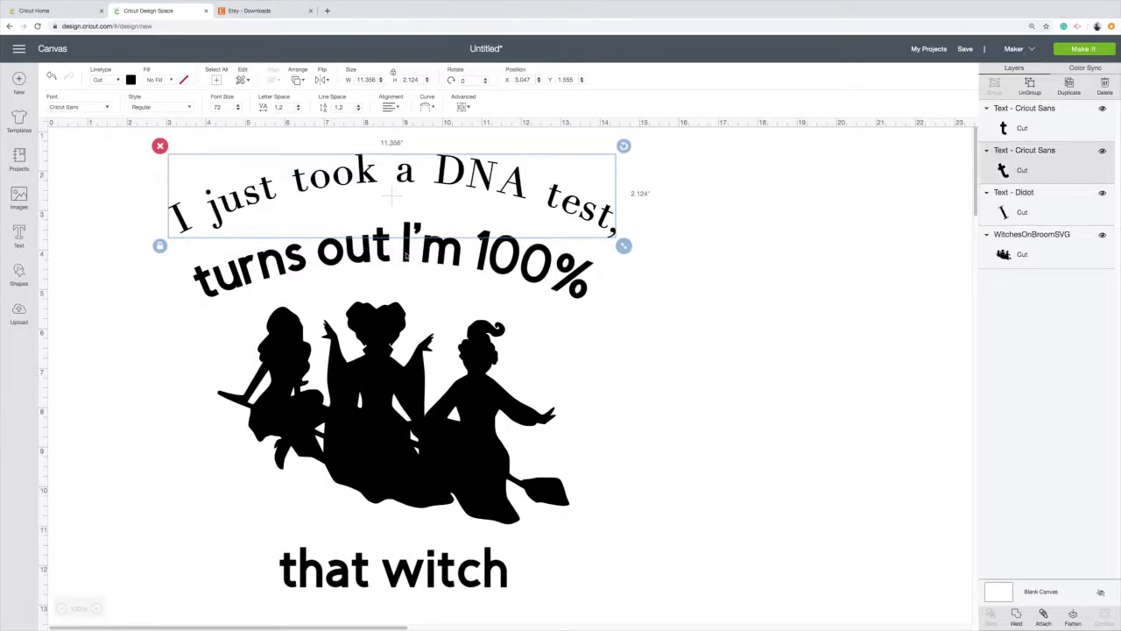
left_click(95, 111)
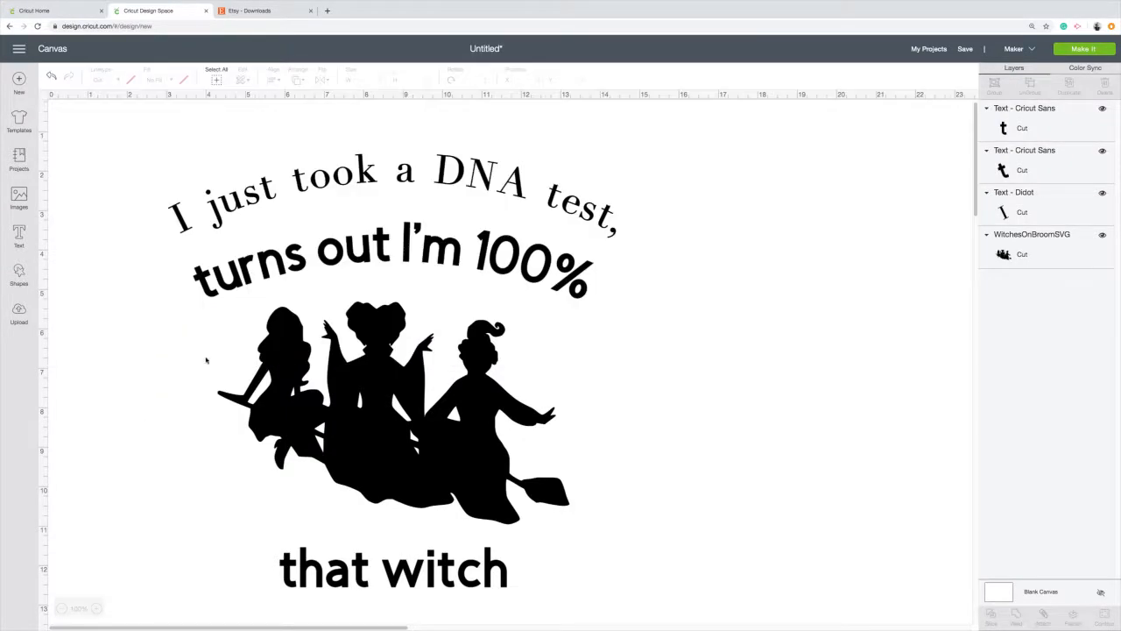
left_click(270, 193)
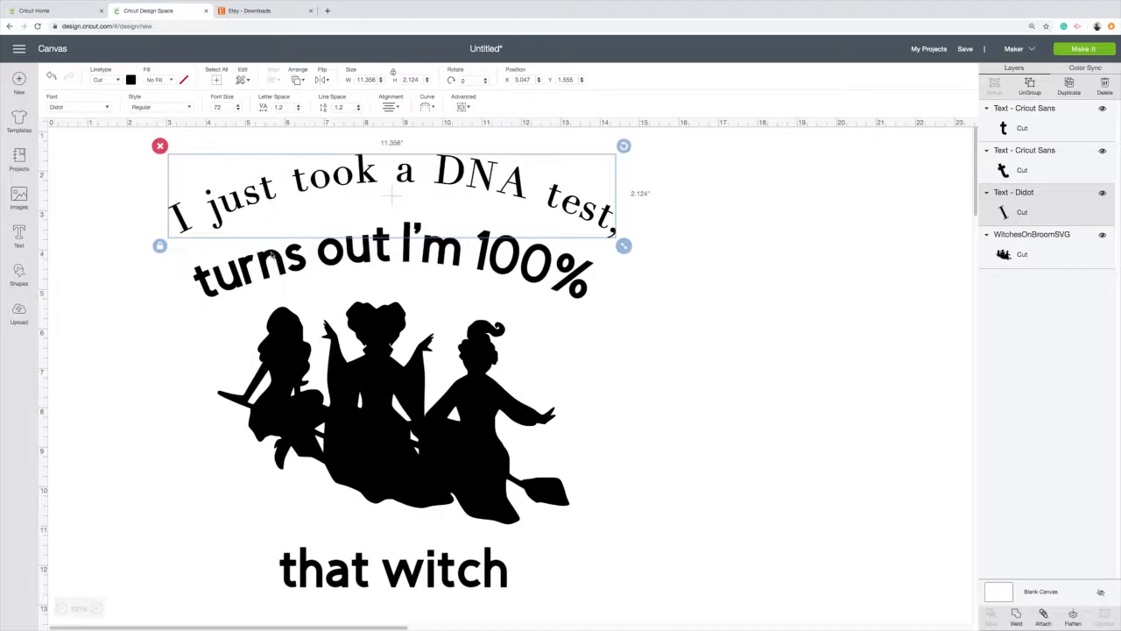
left_click(272, 254)
left_click(98, 110)
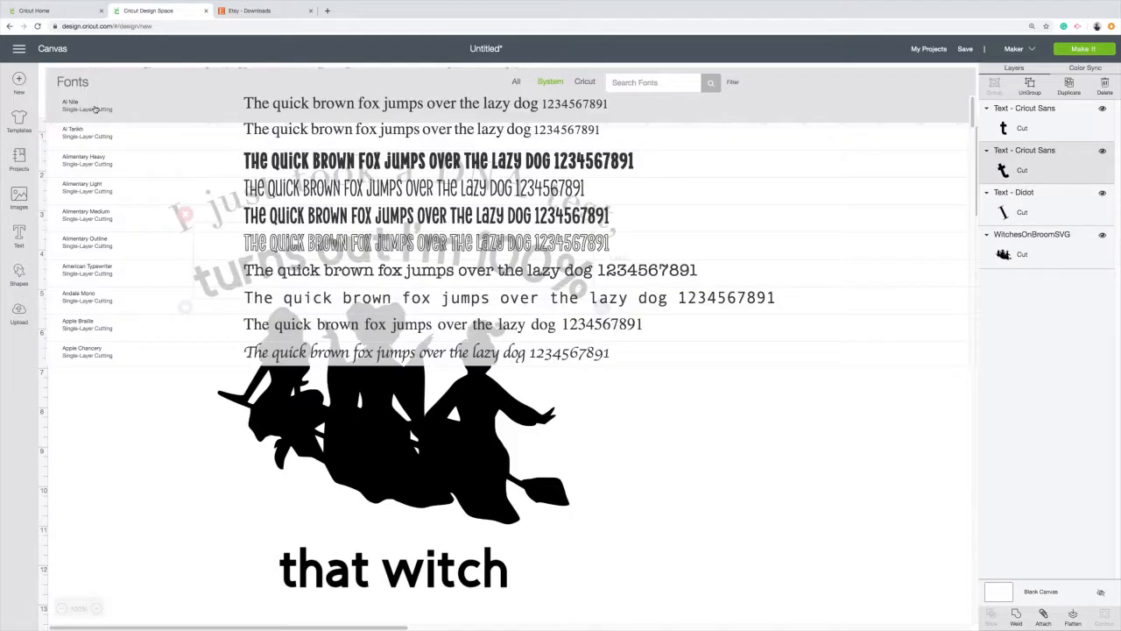
left_click(660, 83)
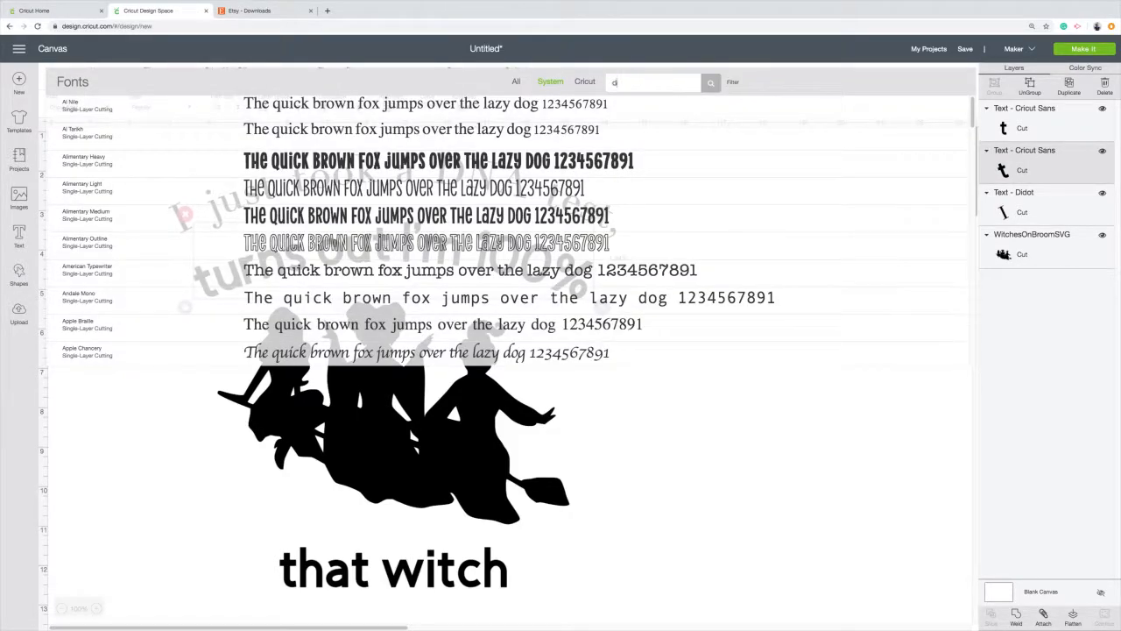
type("did")
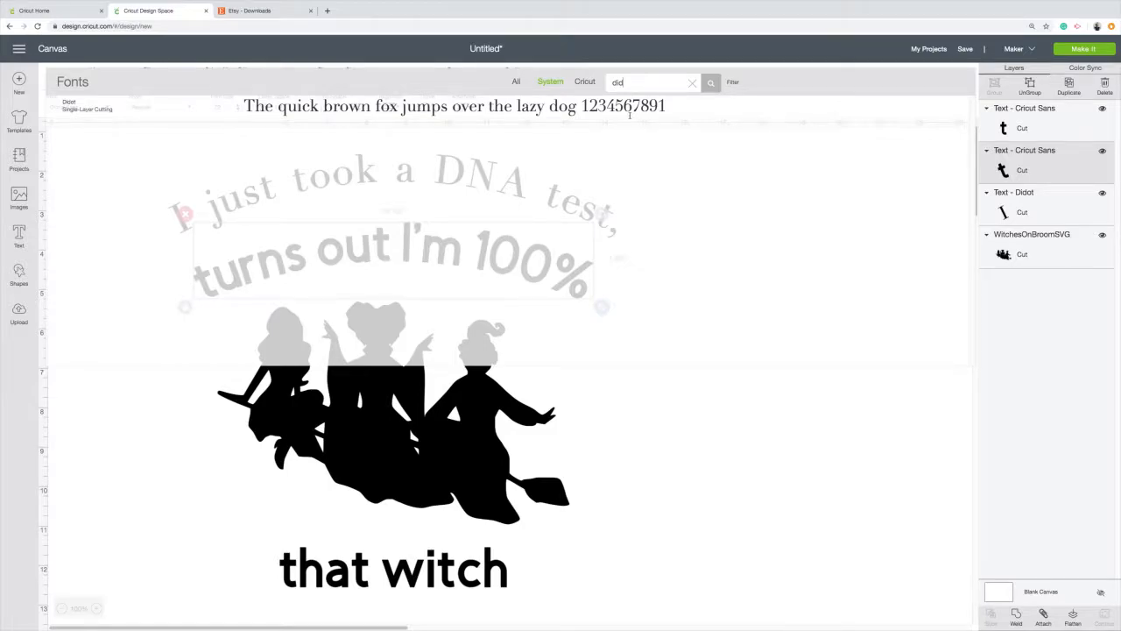
left_click(480, 106)
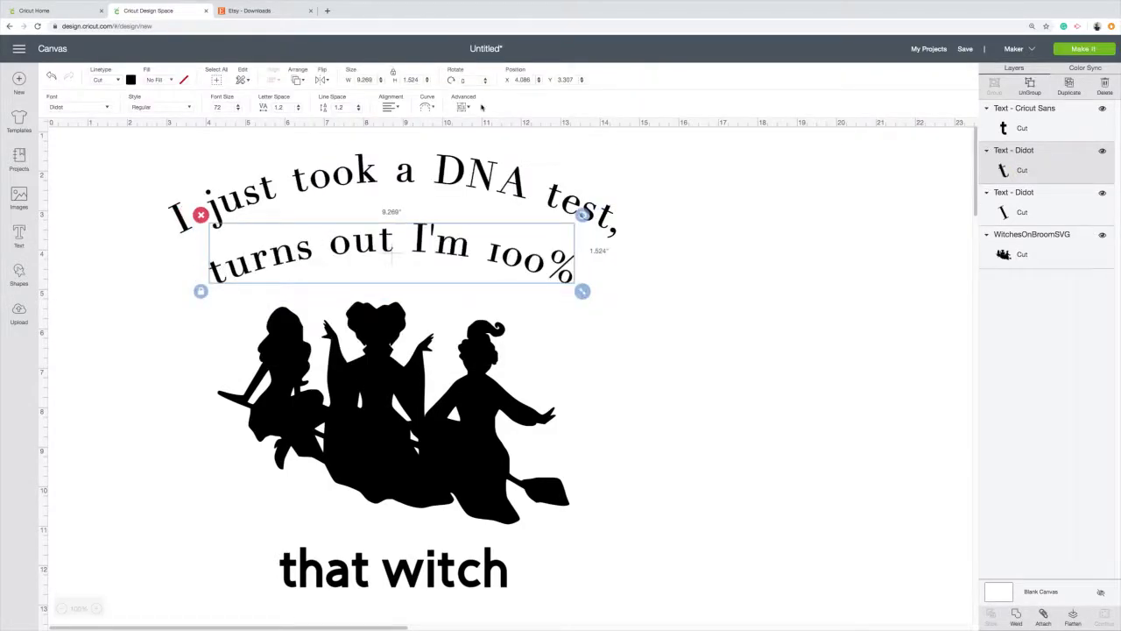
left_click(749, 373)
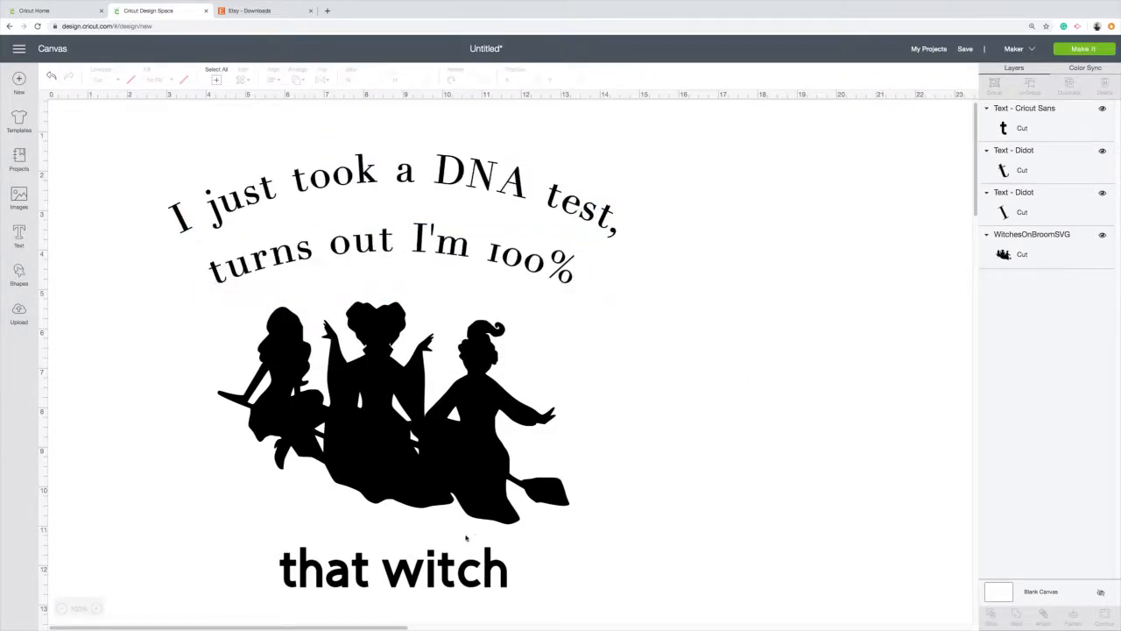
Step: Change the font of the "that witch" text beneath the witches to Didot
left_click(442, 569)
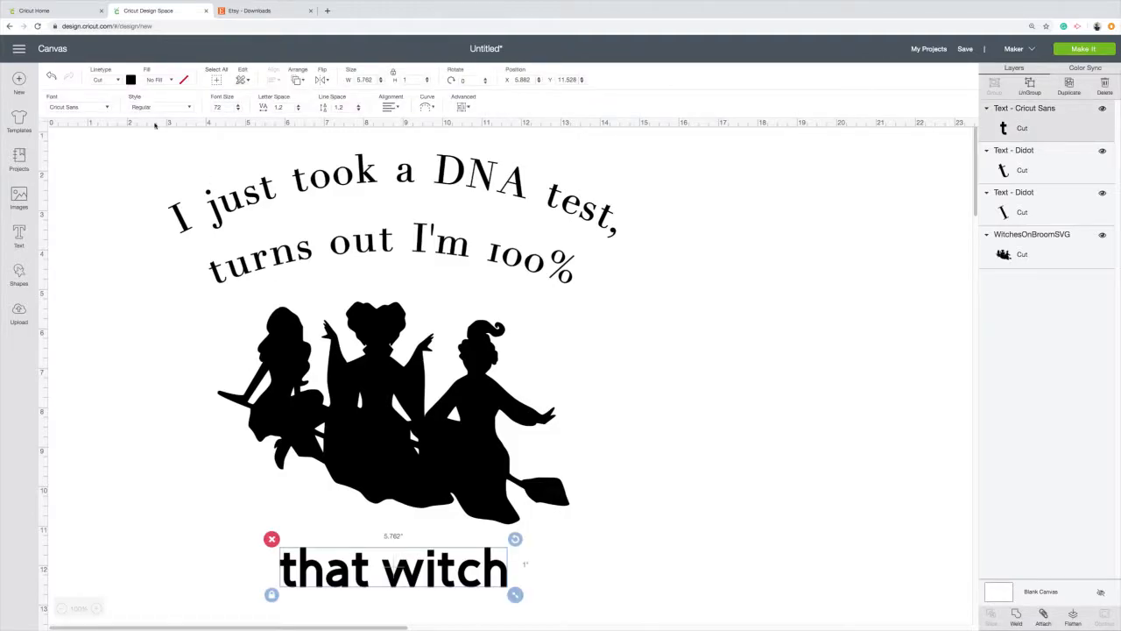
left_click(67, 107)
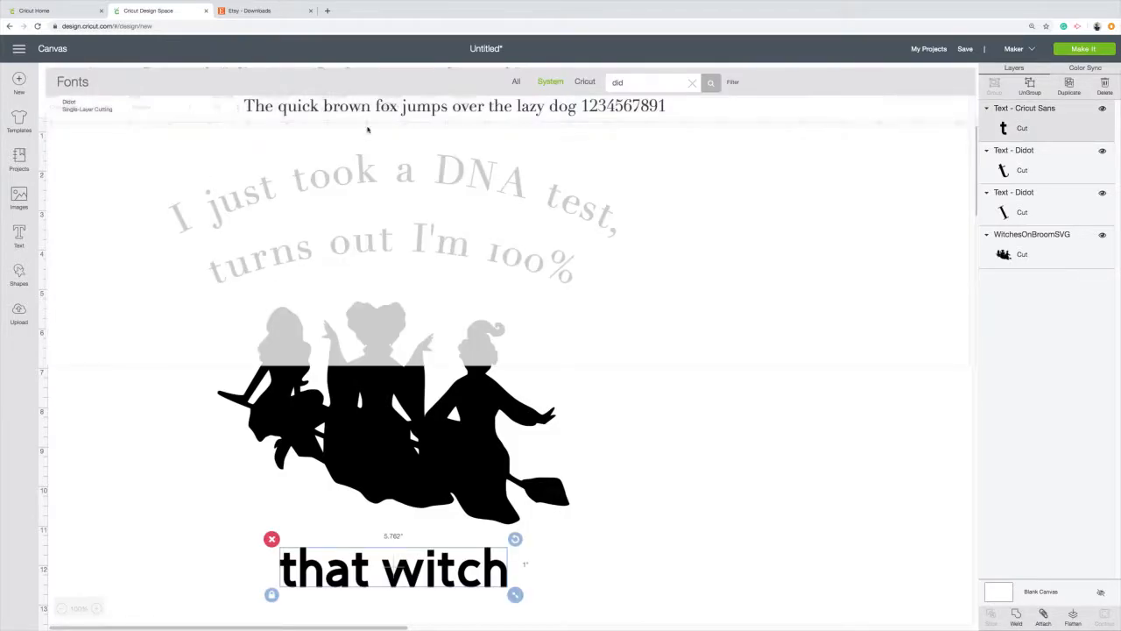
double_click(646, 81)
left_click(624, 108)
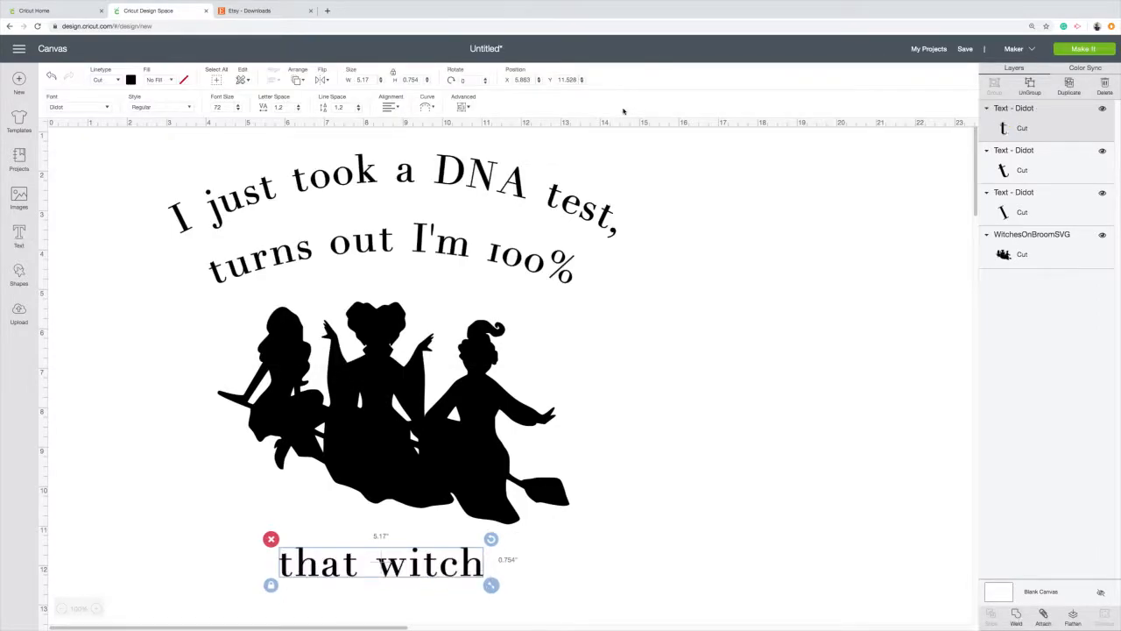
left_click(697, 501)
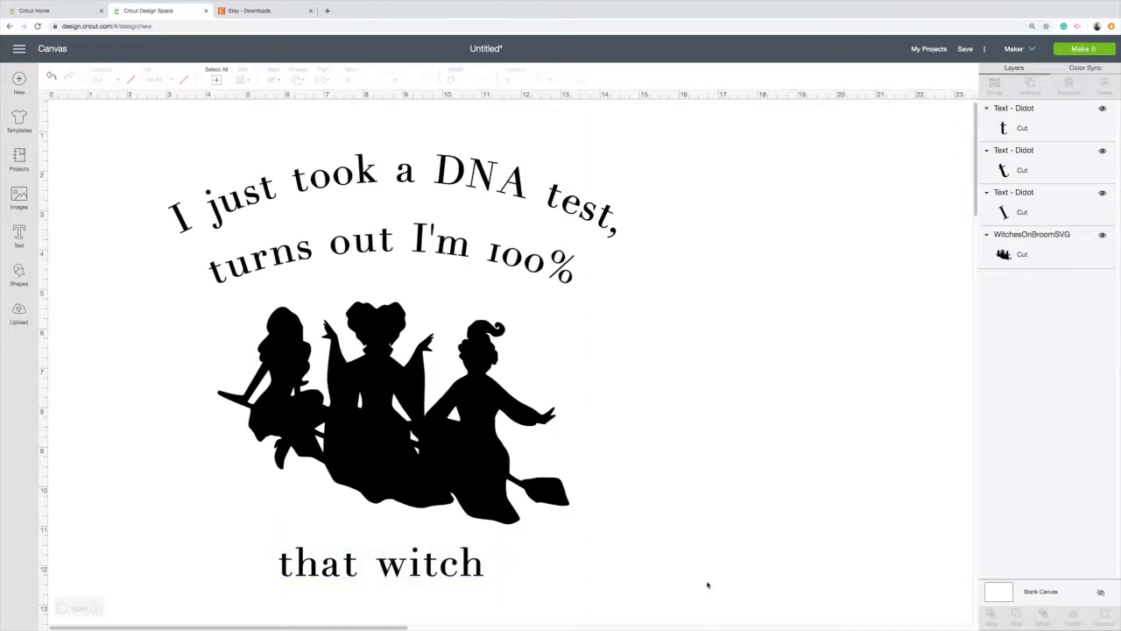
Step: Shift "that witch" slightly right beneath the witches and nudge the "I just took a DNA test," line to about X 3.0, Y 1.6
left_click(469, 568)
left_click_drag(478, 566, 485, 565)
left_click(663, 444)
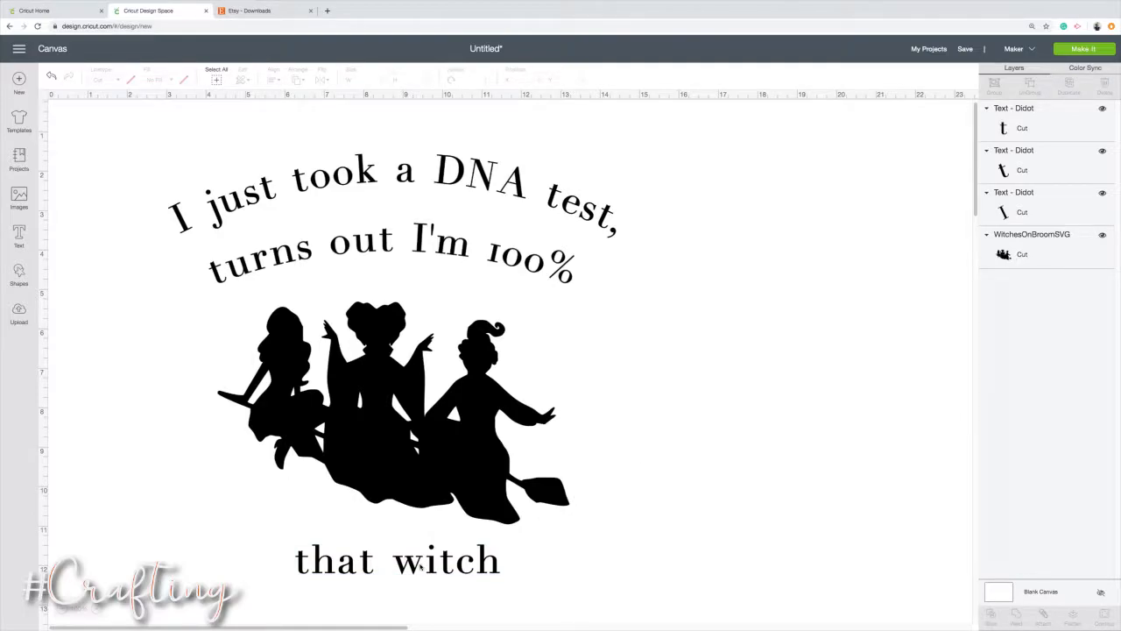
left_click_drag(459, 171, 457, 174)
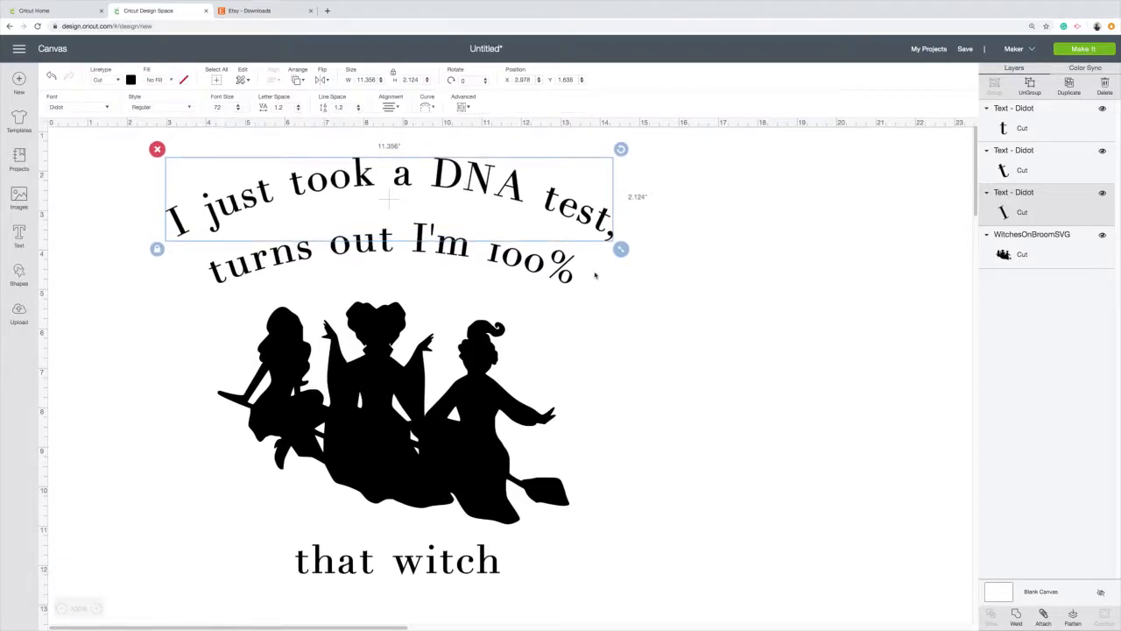
left_click(721, 417)
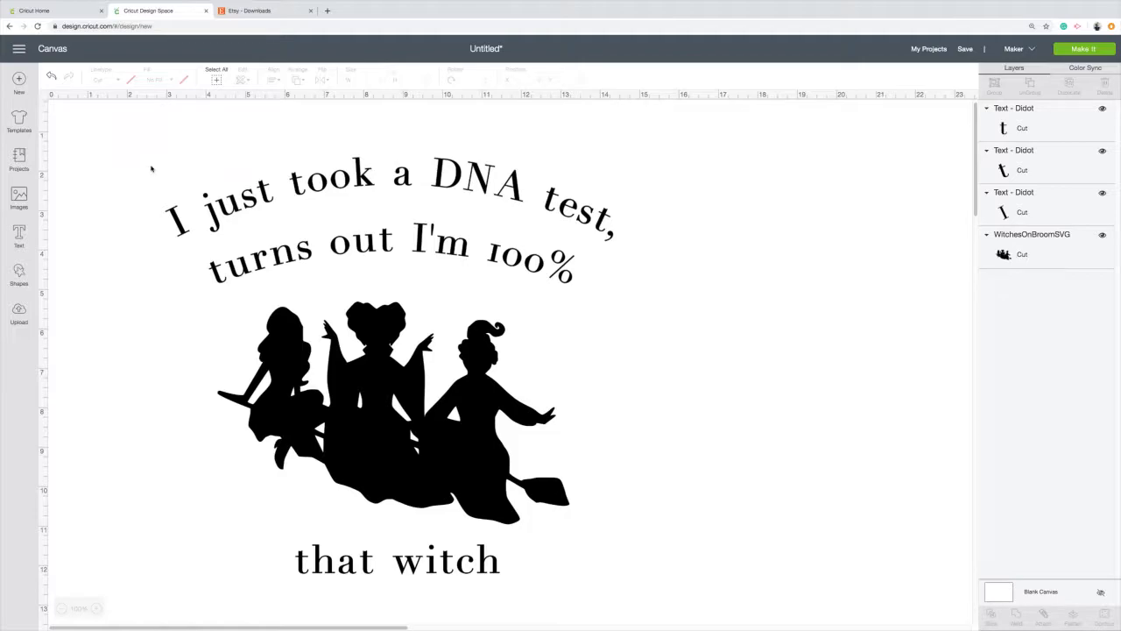
Step: Attach all three text lines and the witches image together and move the attached design to about X 3.1, Y 1.4
left_click_drag(131, 146, 685, 626)
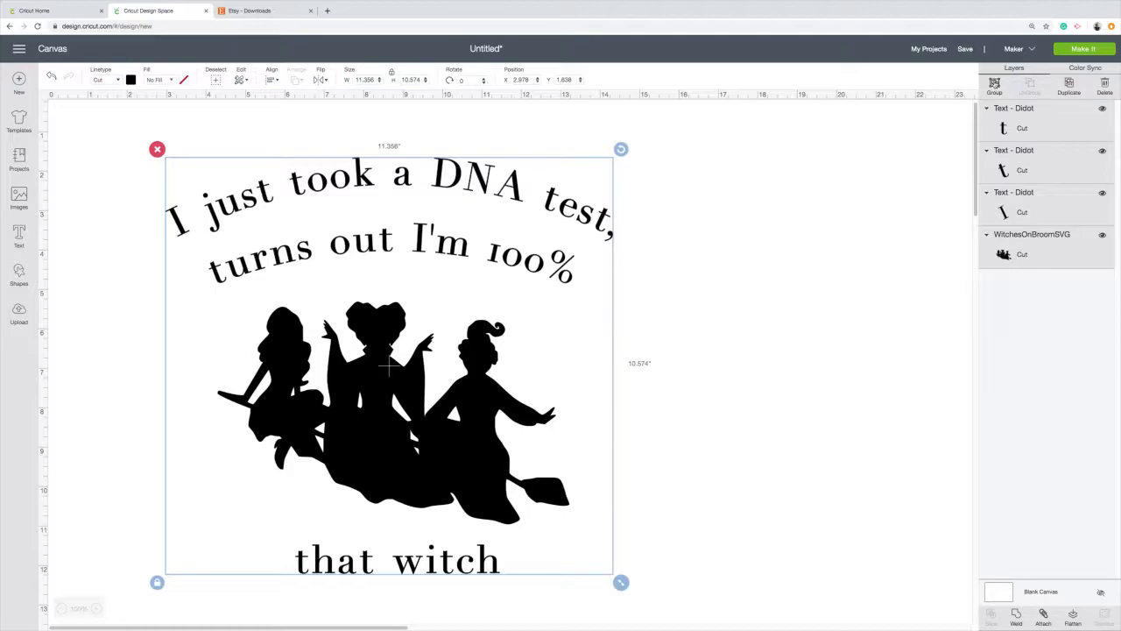
left_click(1043, 616)
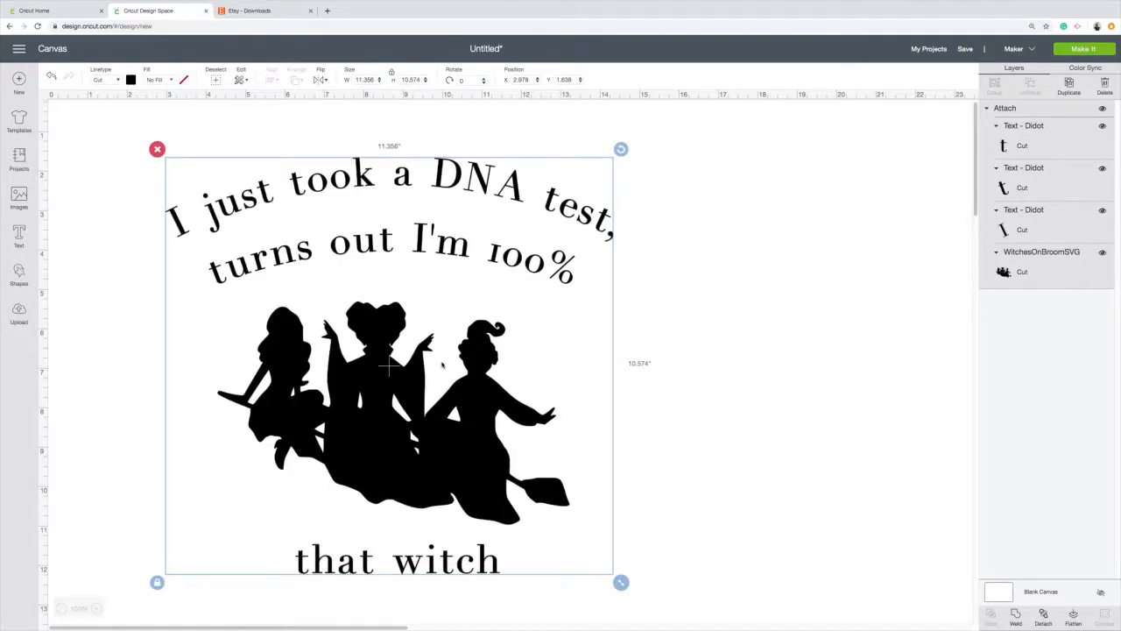
mouse_move(336, 400)
left_mouse_down()
mouse_move(597, 404)
mouse_move(323, 390)
mouse_move(340, 391)
left_mouse_up()
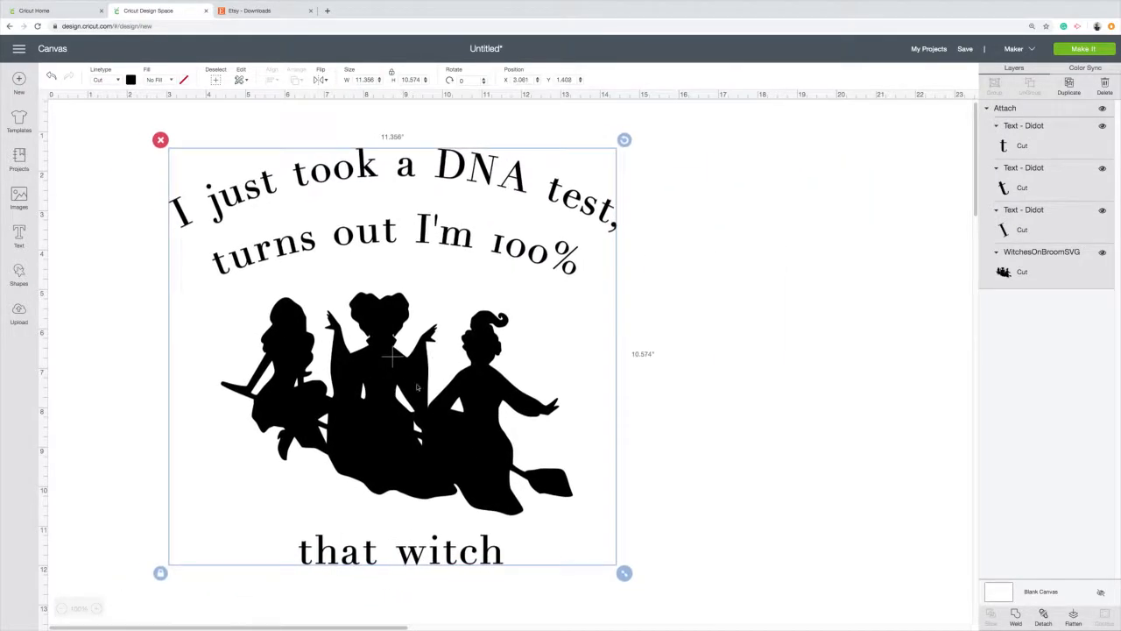
left_click(755, 471)
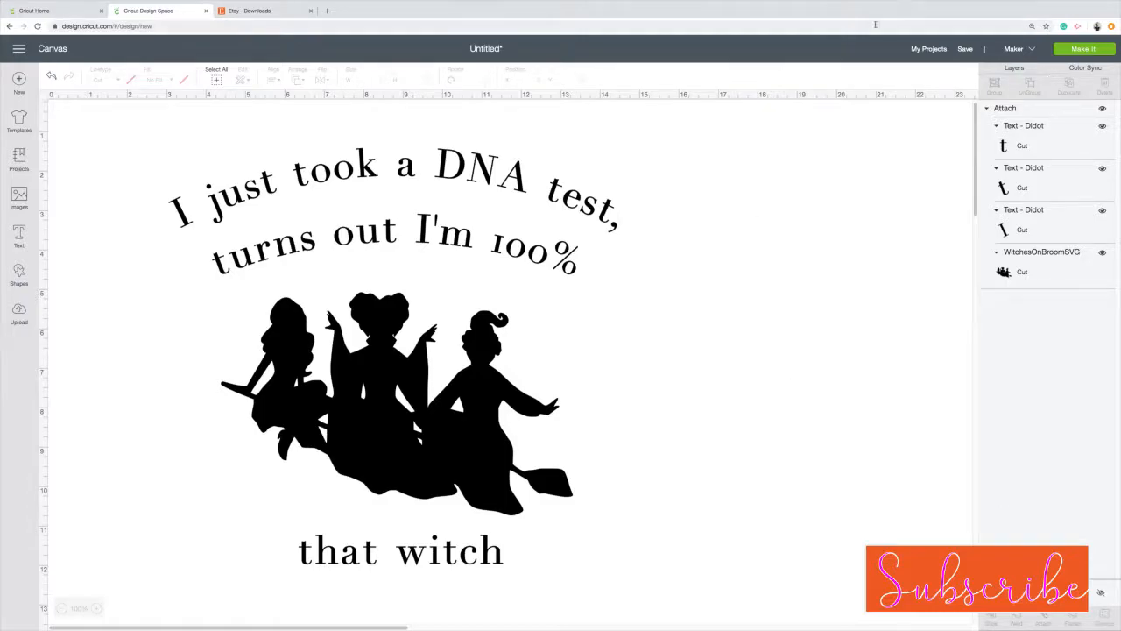
Step: Save the project under the name "100% That Witch"
left_click(963, 49)
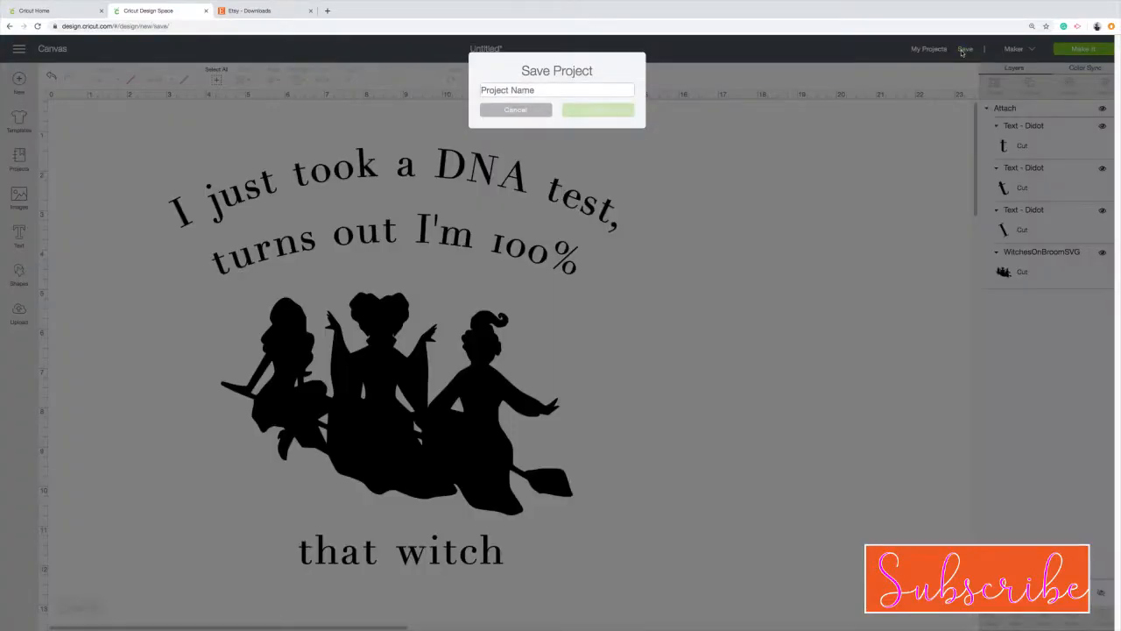
type("100% That Witch")
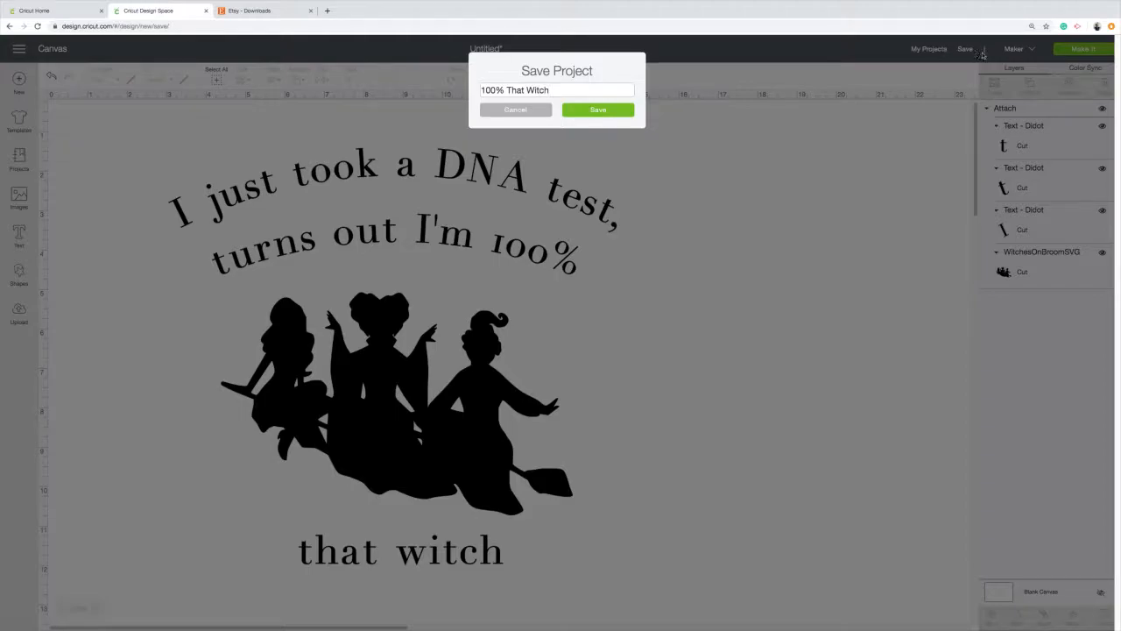
left_click(596, 110)
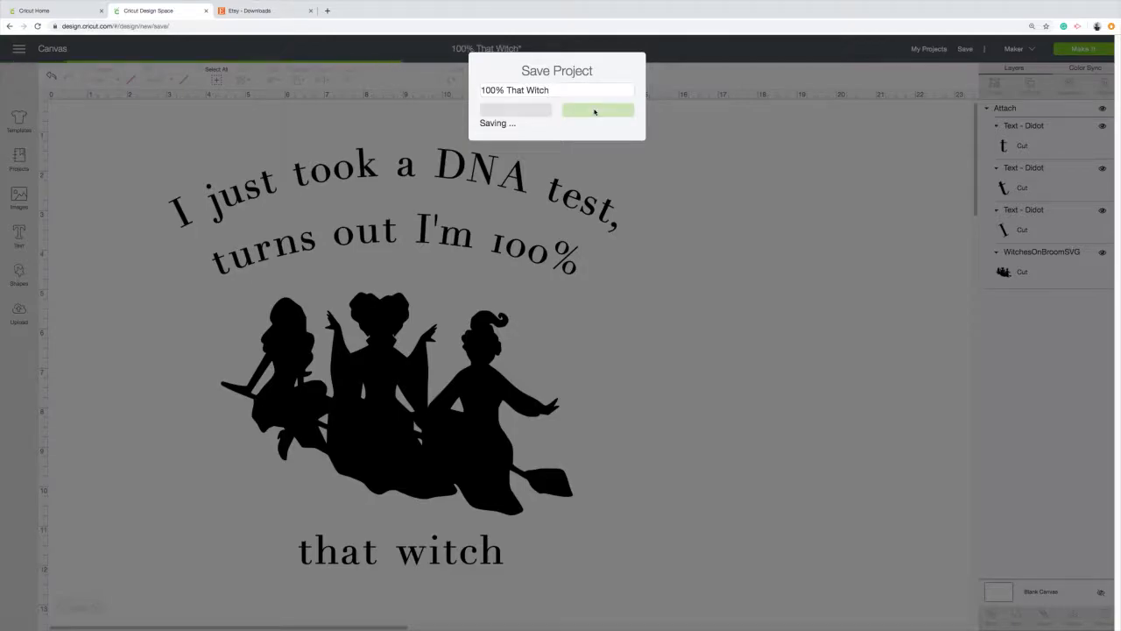